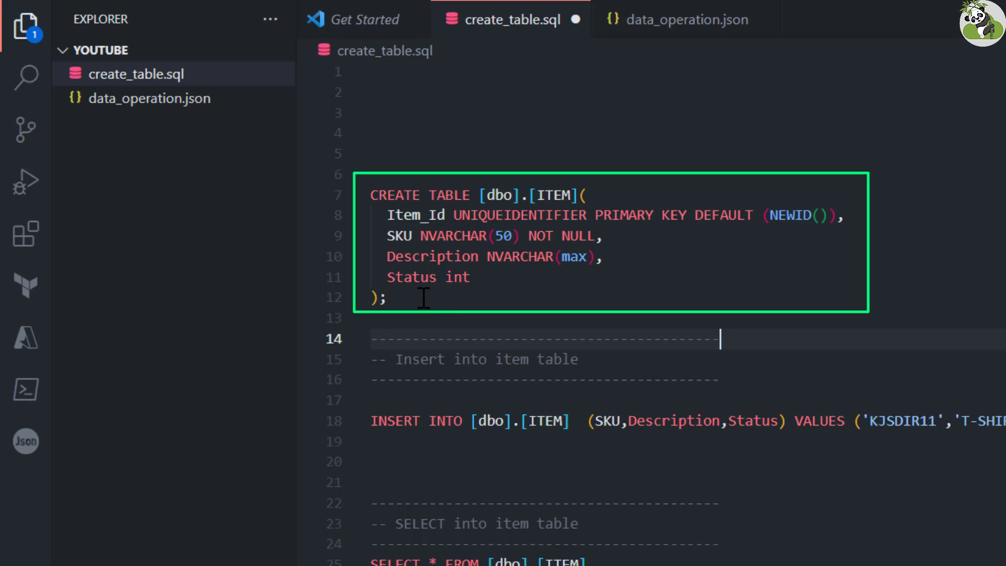
# Review the ITEM table definition in create_table.sql, covering the table name and the Item_Id, SKU, Description and Status columns
pyautogui.tripleClick(542, 196)
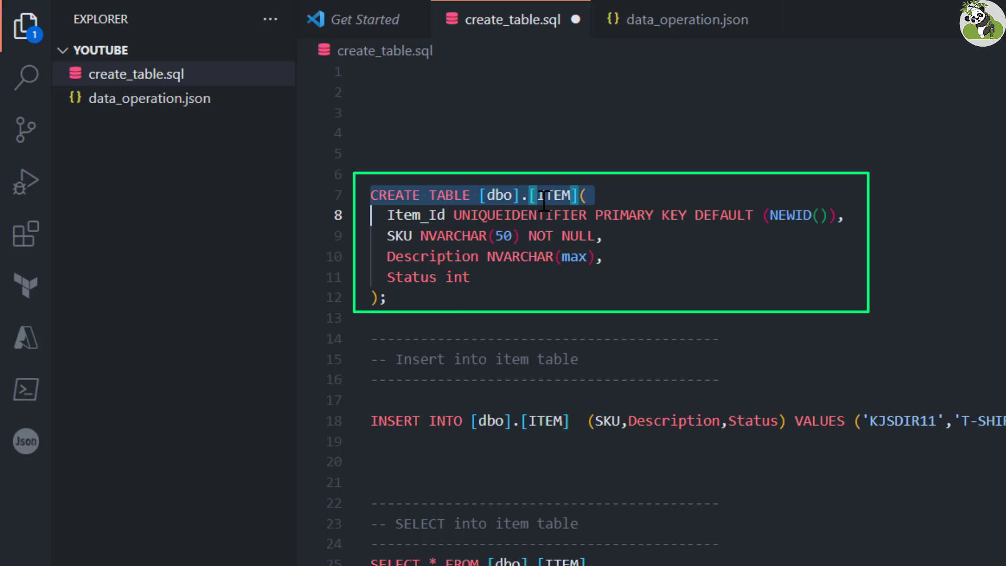
pyautogui.doubleClick(402, 215)
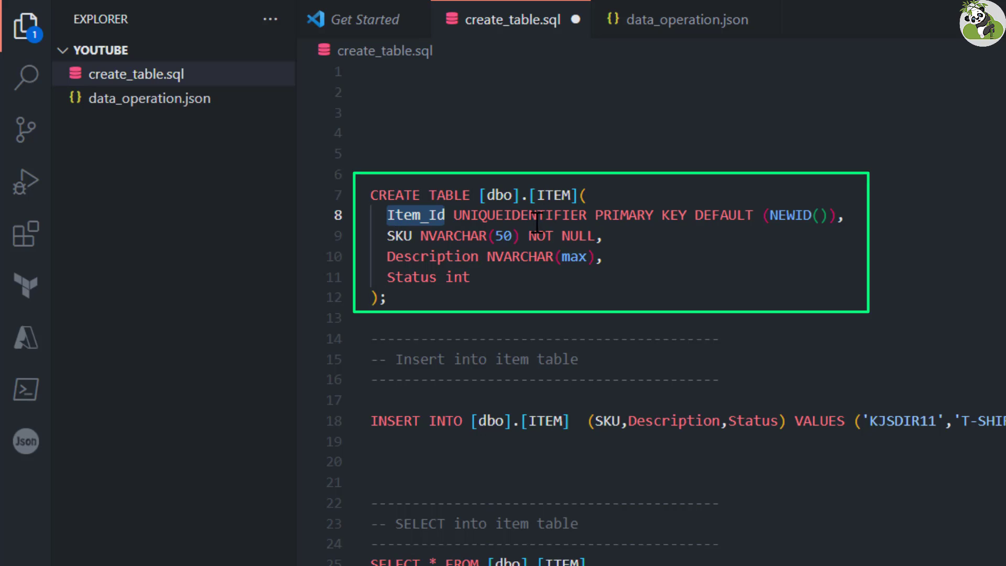
pyautogui.click(396, 235)
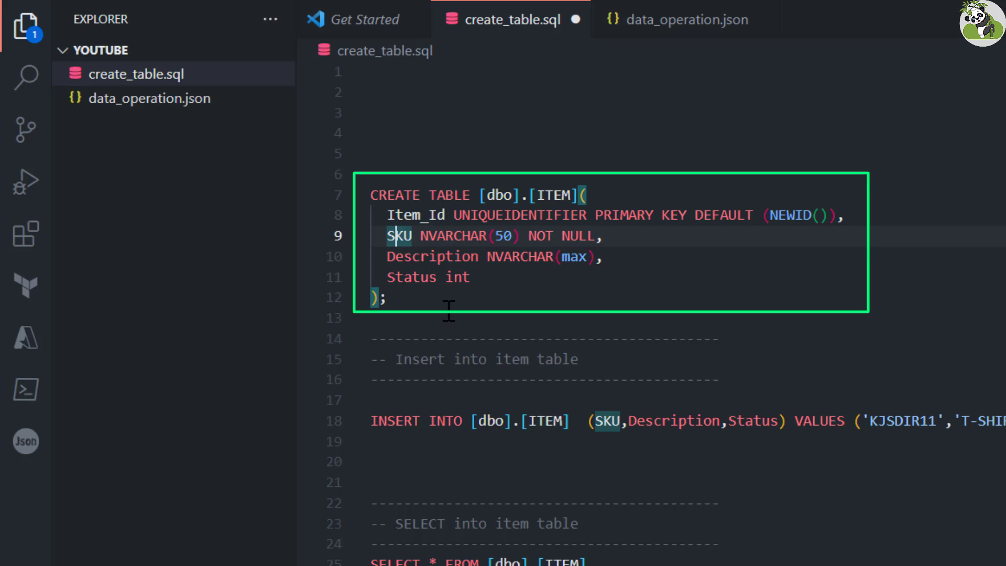
pyautogui.doubleClick(419, 258)
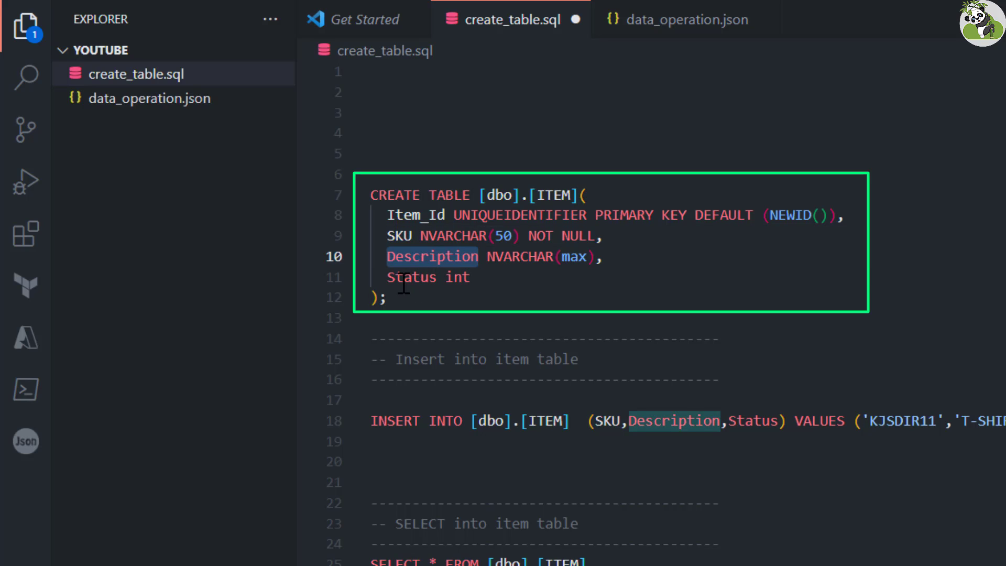
pyautogui.doubleClick(403, 280)
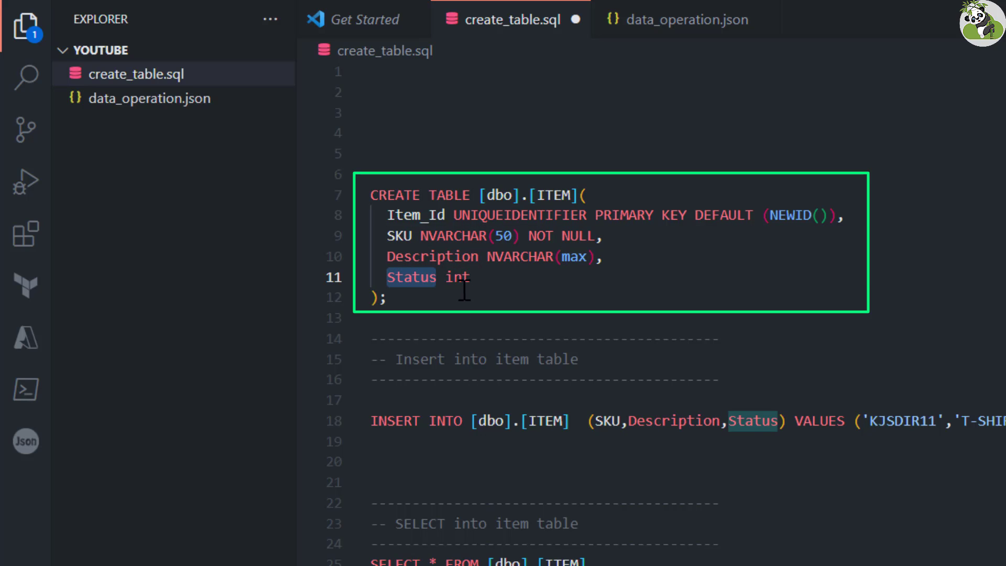
pyautogui.click(454, 277)
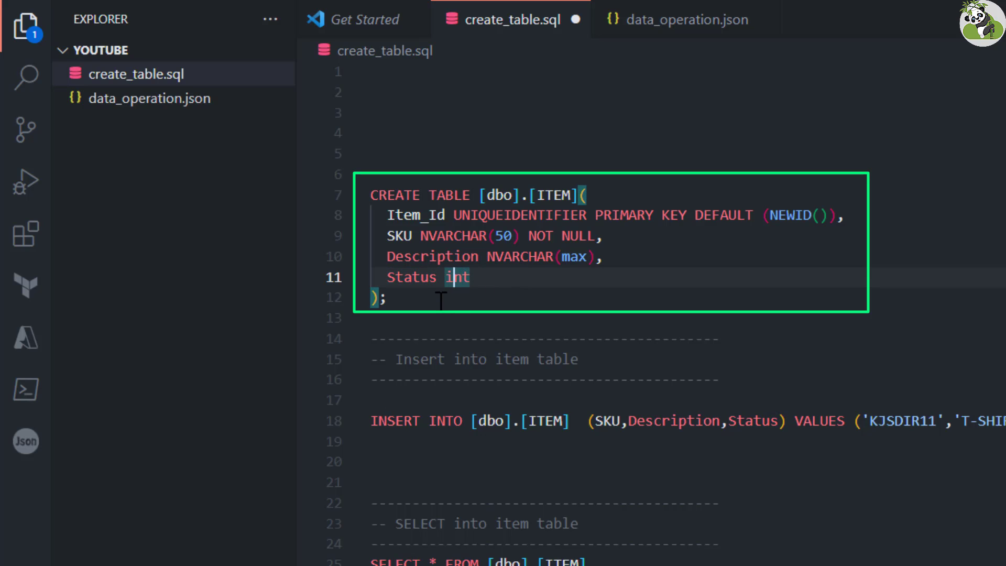
# Copy the whole CREATE TABLE [dbo].[ITEM] statement from create_table.sql
pyautogui.moveTo(431, 300); pyautogui.dragTo(334, 173)
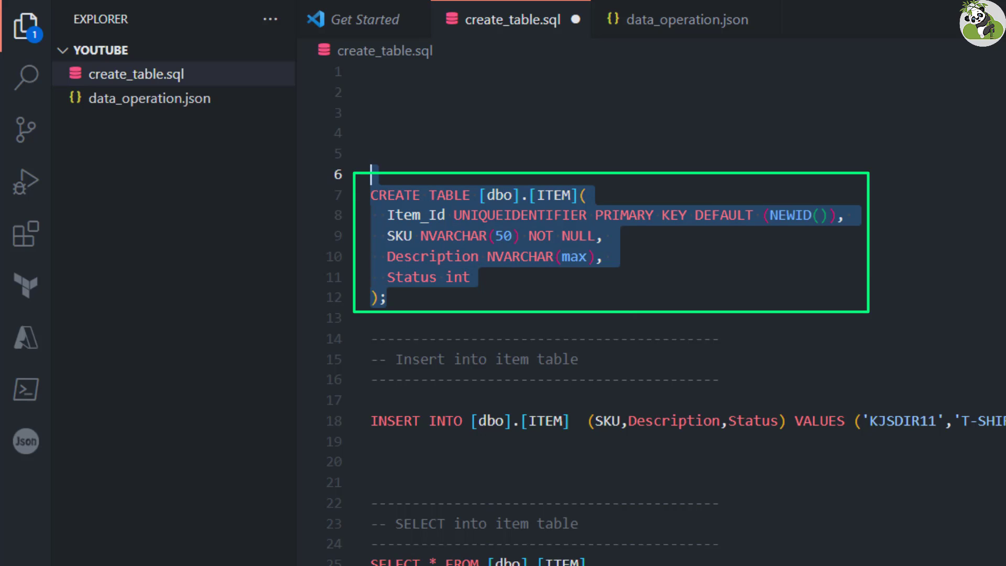
pyautogui.click(428, 302)
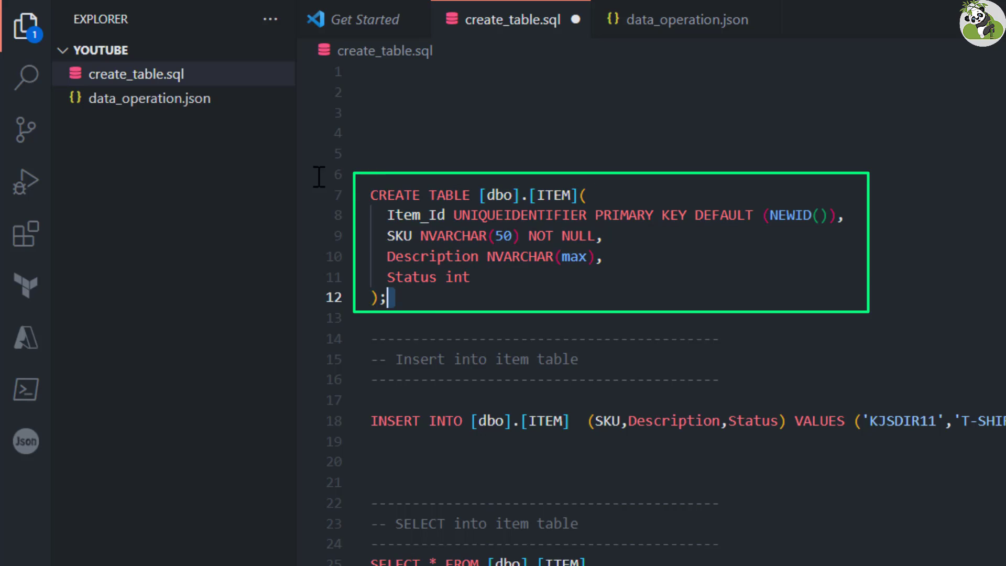
pyautogui.keyDown('shift'); pyautogui.click(309, 153); pyautogui.keyUp('shift')
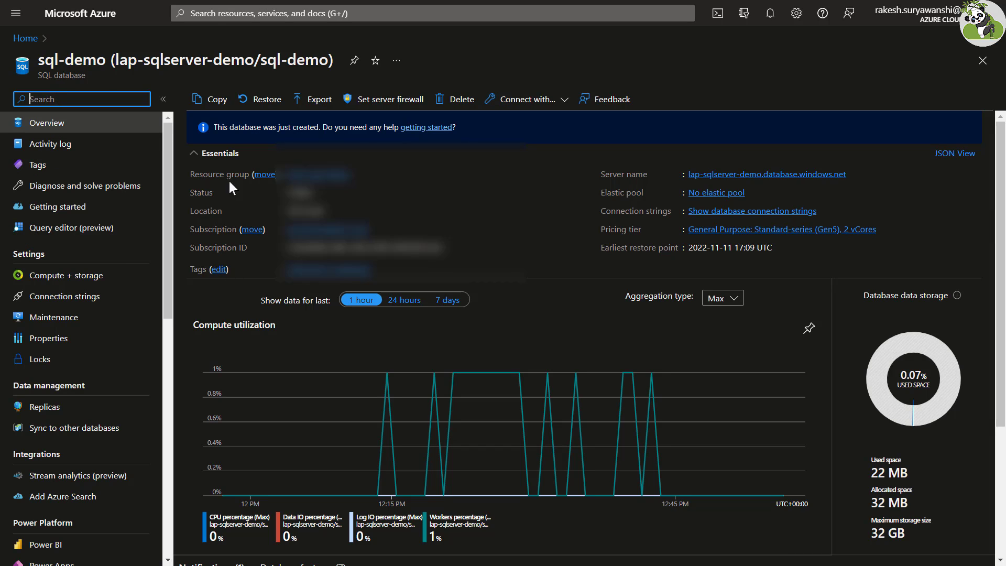
# Switch to the Azure portal and sign in to the sql-demo database's Query editor (preview) with the SQL server password
pyautogui.click(220, 153)
pyautogui.click(95, 234)
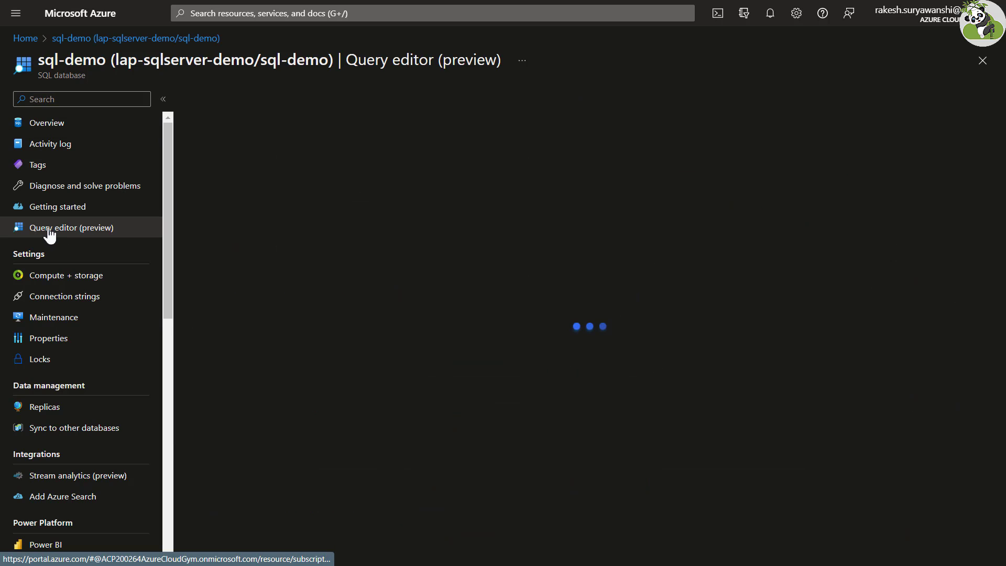
pyautogui.click(439, 380)
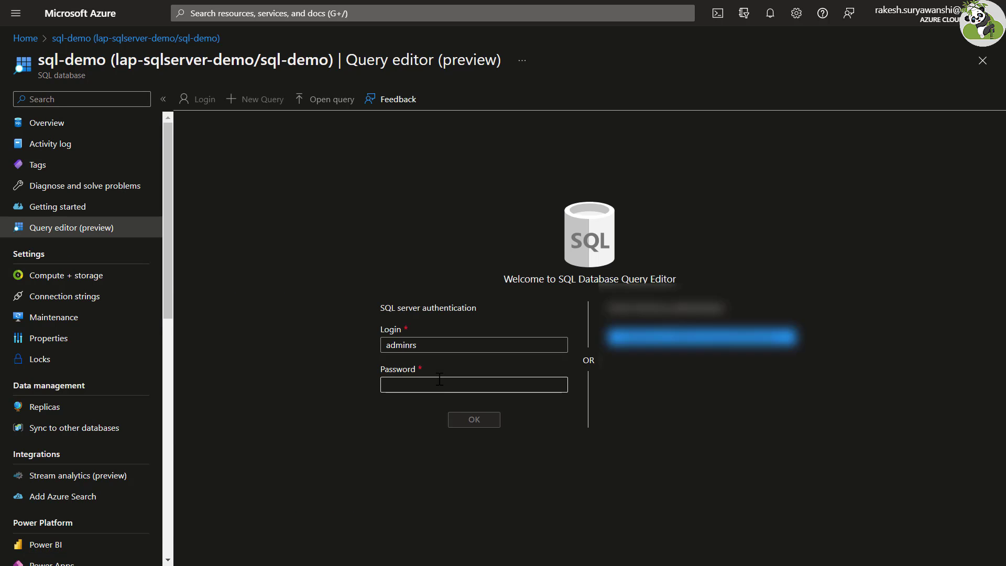
pyautogui.click(439, 379)
pyautogui.write('•••')
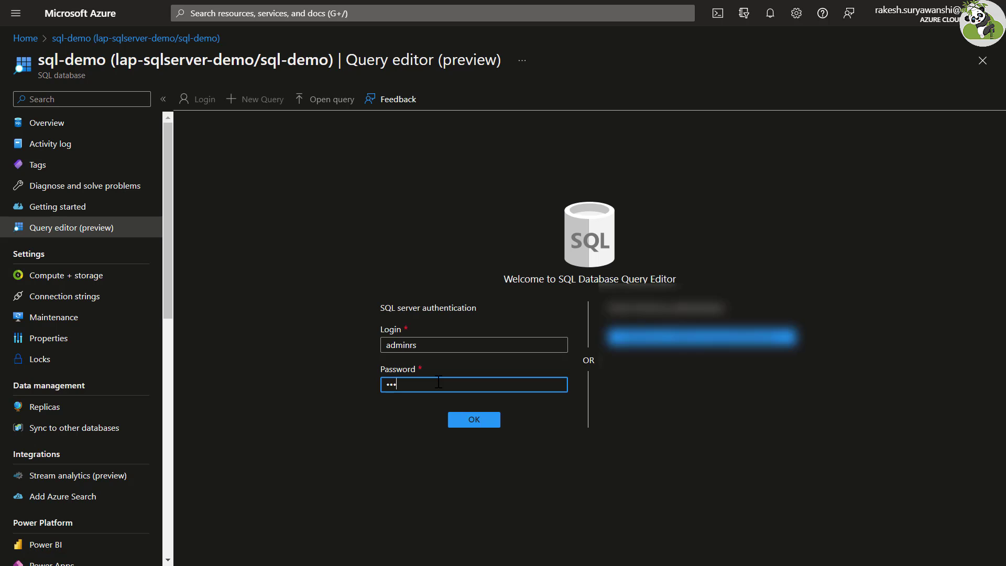
pyautogui.write('•••••••••')
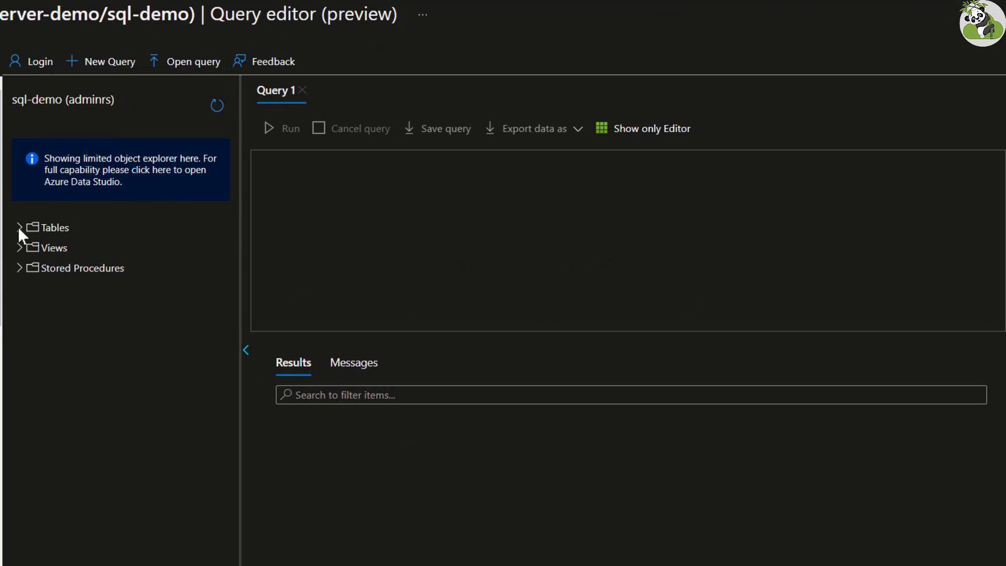
# Expand the Tables folder and run the copied CREATE TABLE [dbo].[ITEM] statement, defining Item_Id, SKU, Description and Status, in Query 1
pyautogui.click(18, 226)
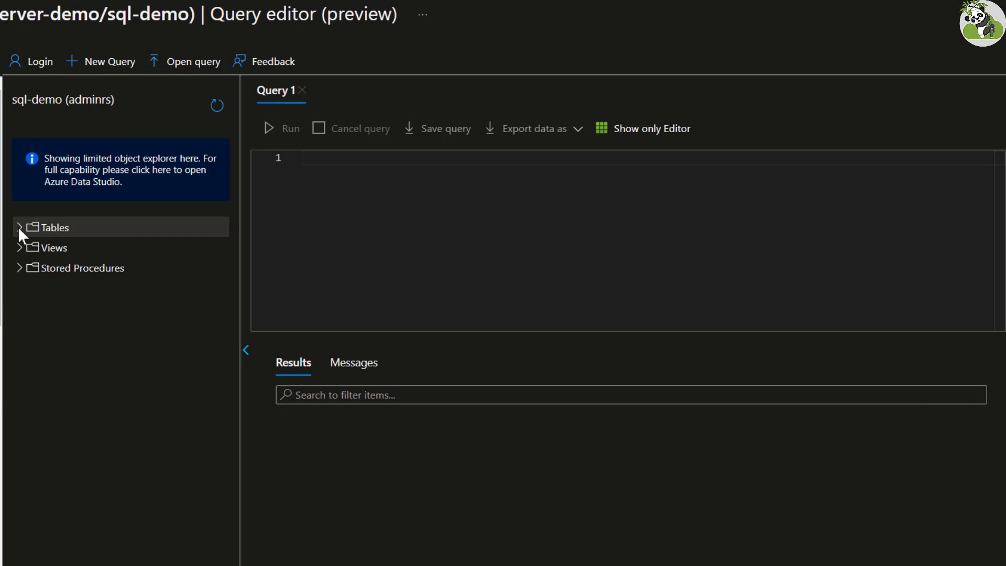
pyautogui.click(19, 268)
pyautogui.click(332, 180)
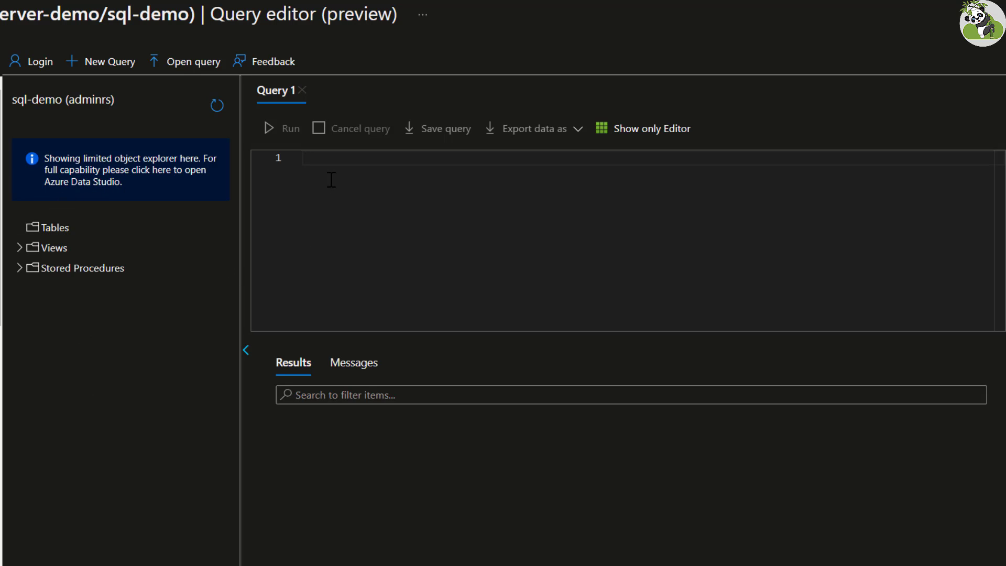
pyautogui.write('CREATE TABLE [dbo].[ITEM](   Item_Id UNIQUEIDENTIFIER PRIMARY KEY DEFAULT (NEWID()),   SKU NVARCHAR(50) NOT NULL,   Description NVARCHAR(max),   Status int );')
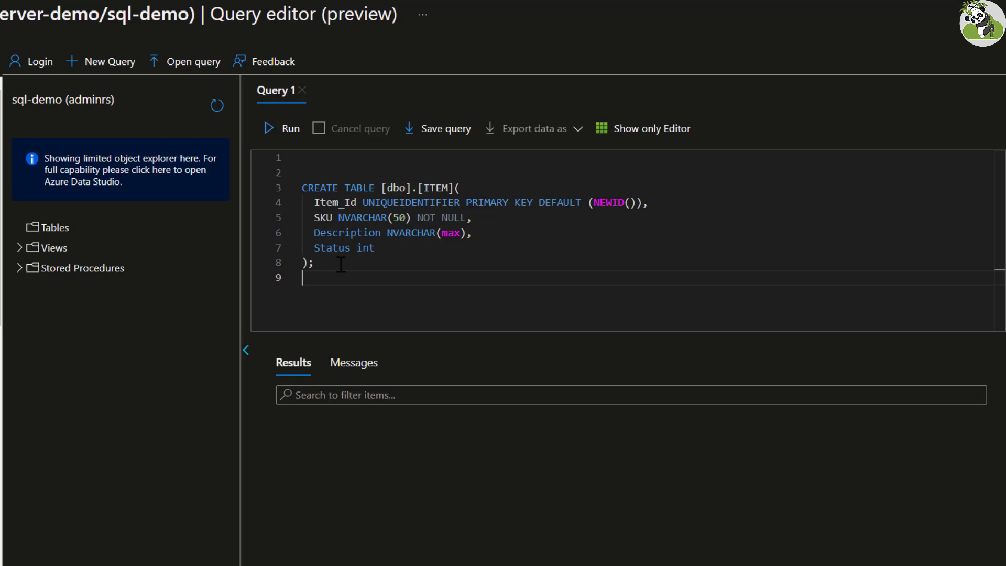
pyautogui.click(281, 132)
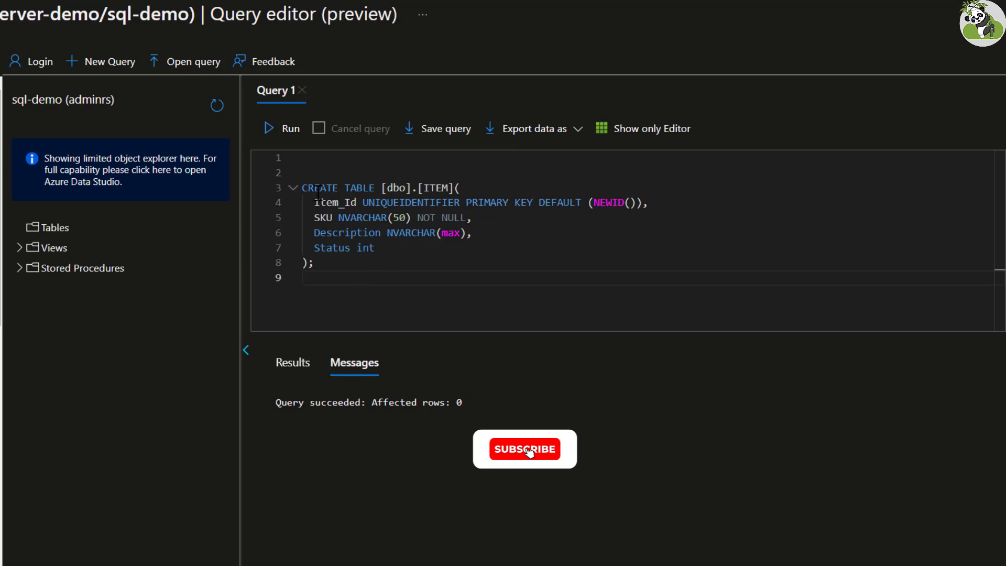
# Refresh the database objects and expand Tables and dbo.ITEM to inspect the new table's columns
pyautogui.click(217, 105)
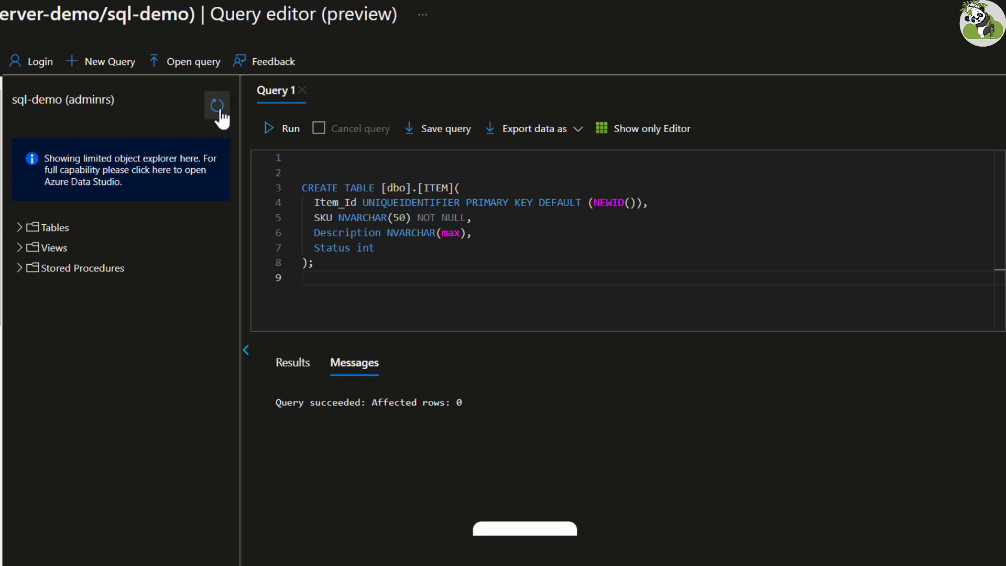
pyautogui.click(19, 228)
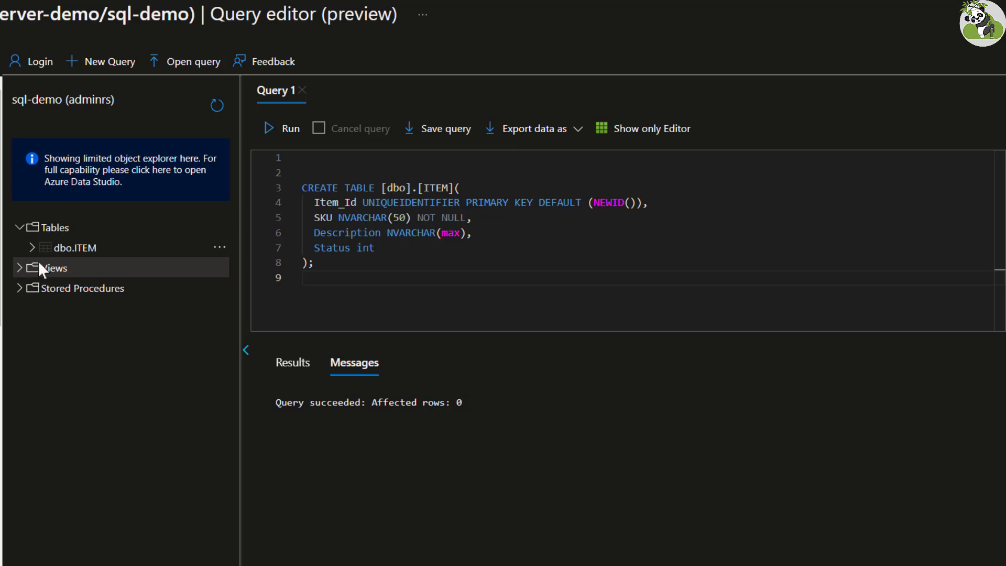
pyautogui.click(32, 248)
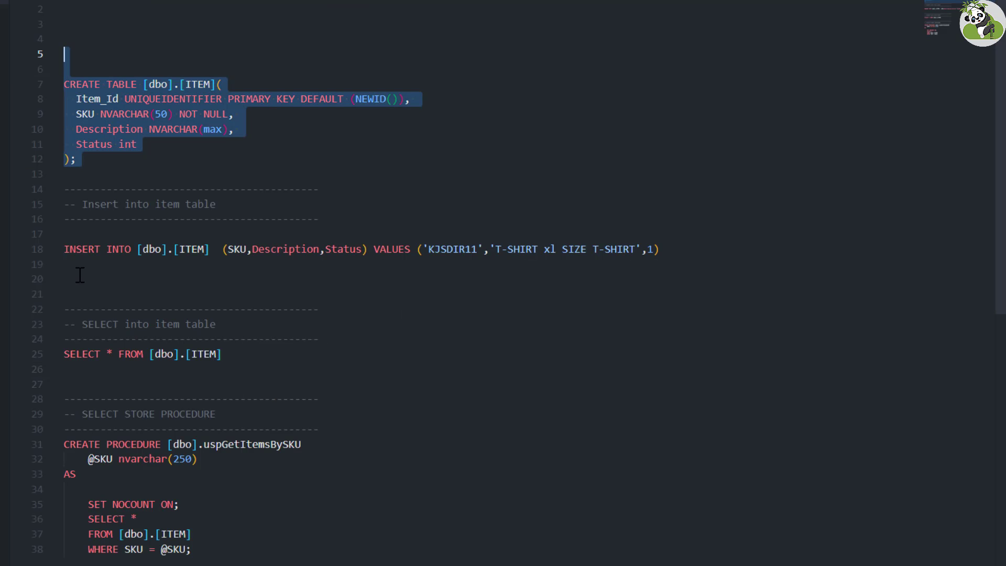
# Switch to Visual Studio Code, review the KJSDIR11 and T-SHIRT values, and copy the INSERT INTO [dbo].[ITEM] statement from create_table.sql
pyautogui.click(82, 250)
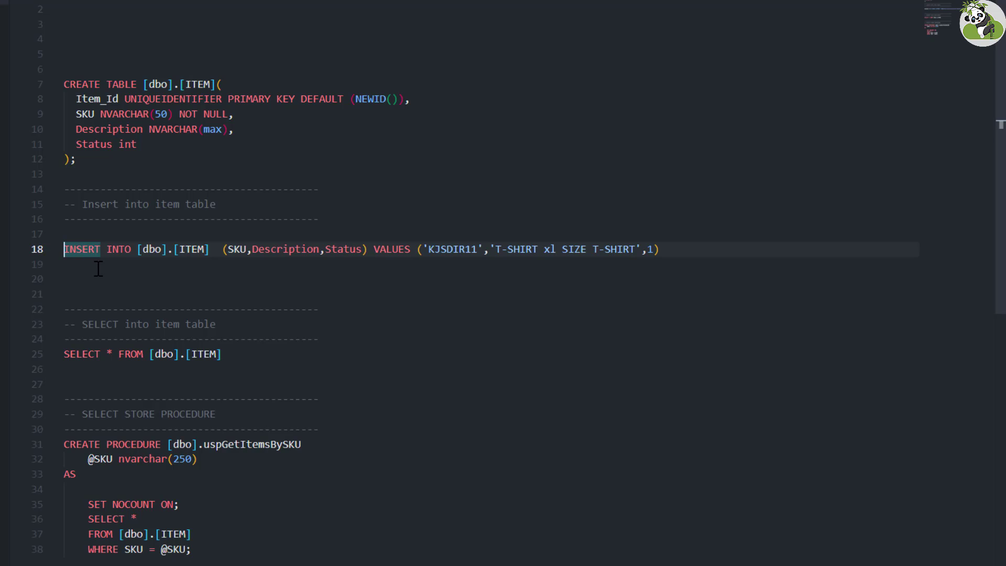
pyautogui.hotkey('shift', 'End')
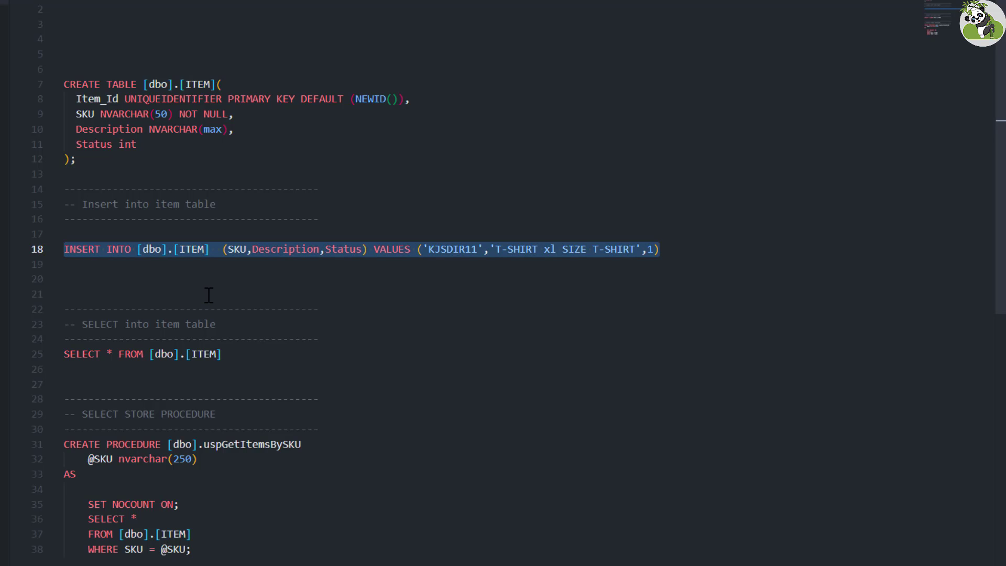
pyautogui.doubleClick(451, 249)
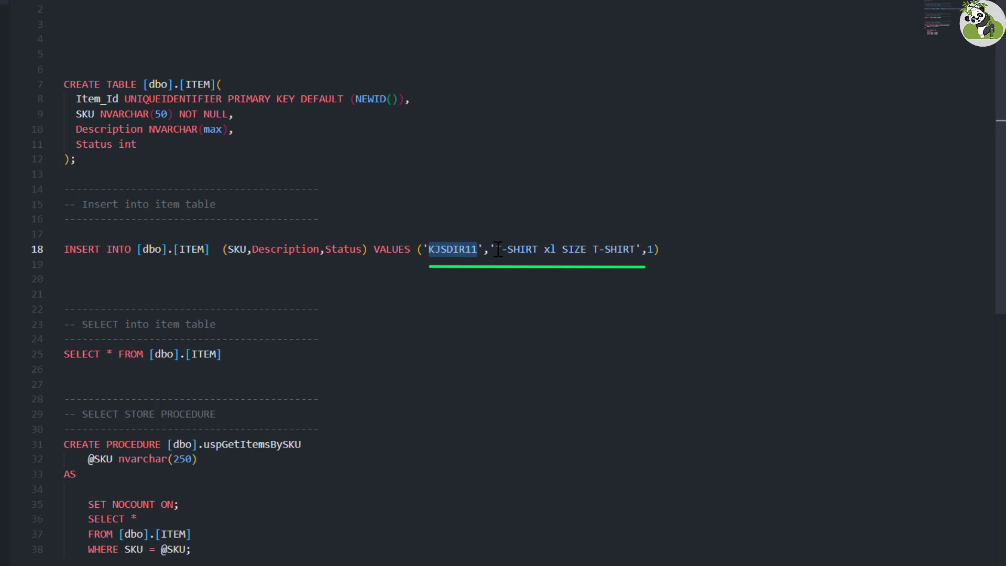
pyautogui.moveTo(496, 250); pyautogui.dragTo(635, 250)
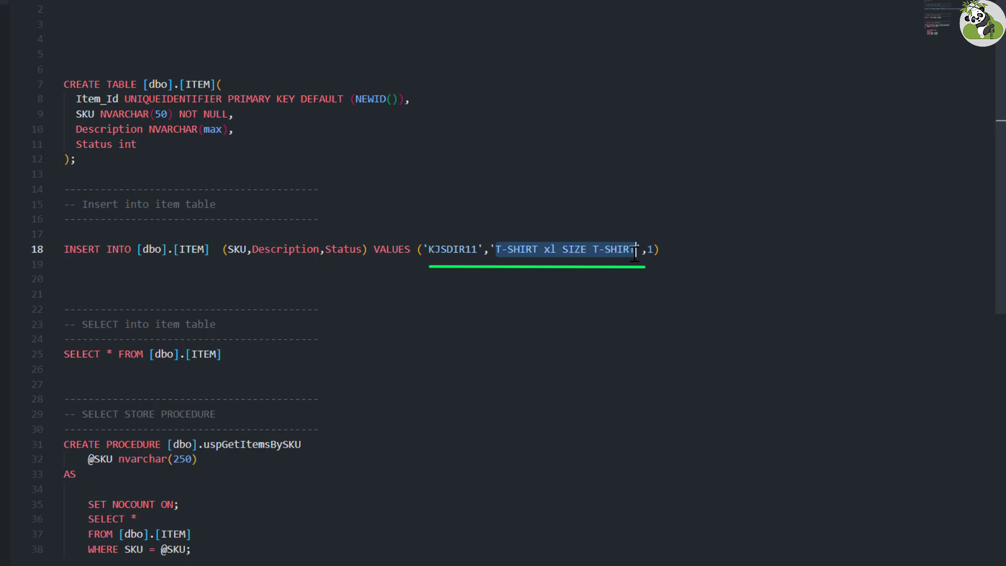
pyautogui.click(685, 251)
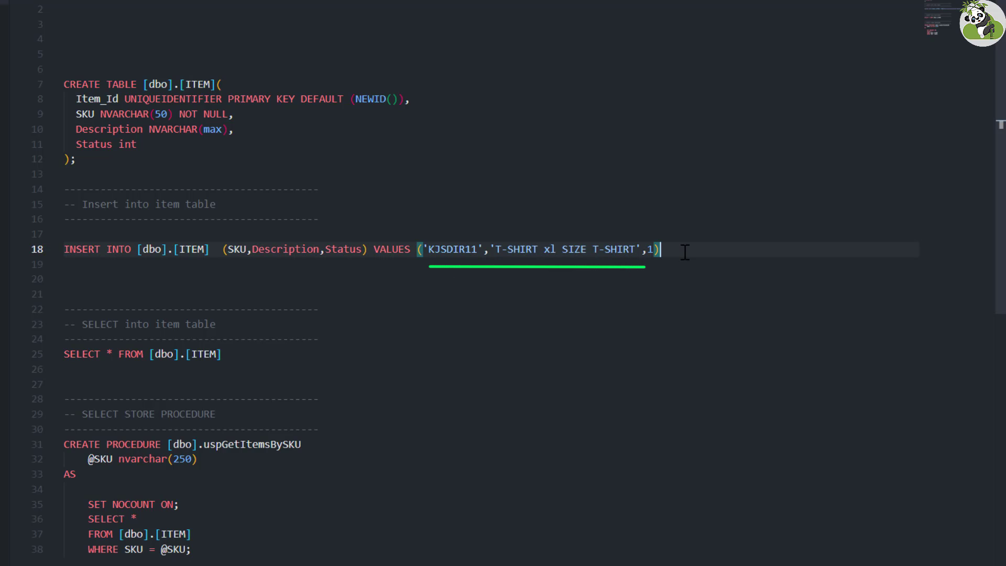
pyautogui.hotkey('shift', 'Home')
pyautogui.hotkey('ctrl', 'c')
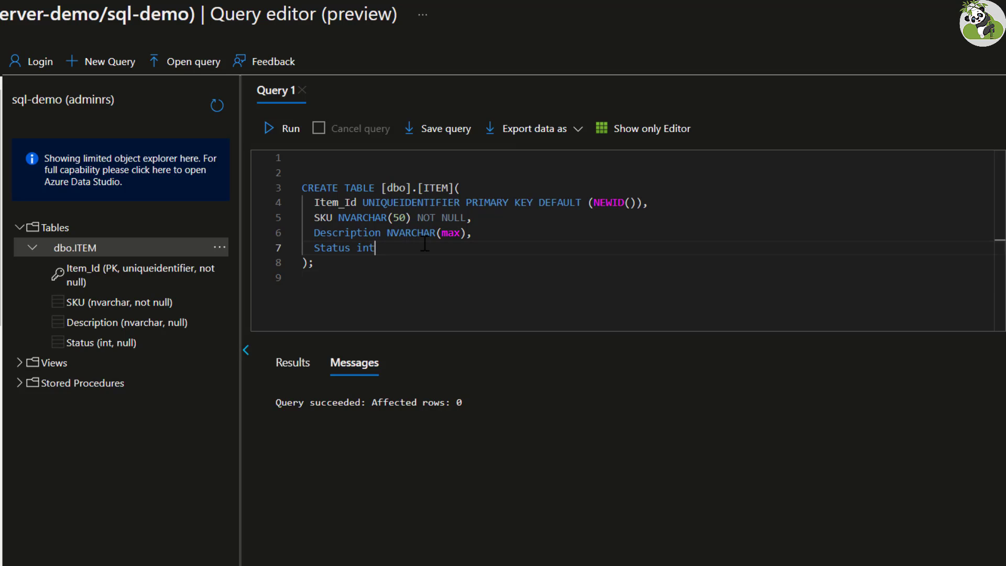
# Back in the Azure Query editor, replace the query with the copied INSERT statement, run it and check the message
pyautogui.hotkey('ctrl', 'a')
pyautogui.hotkey('ctrl', 'v')
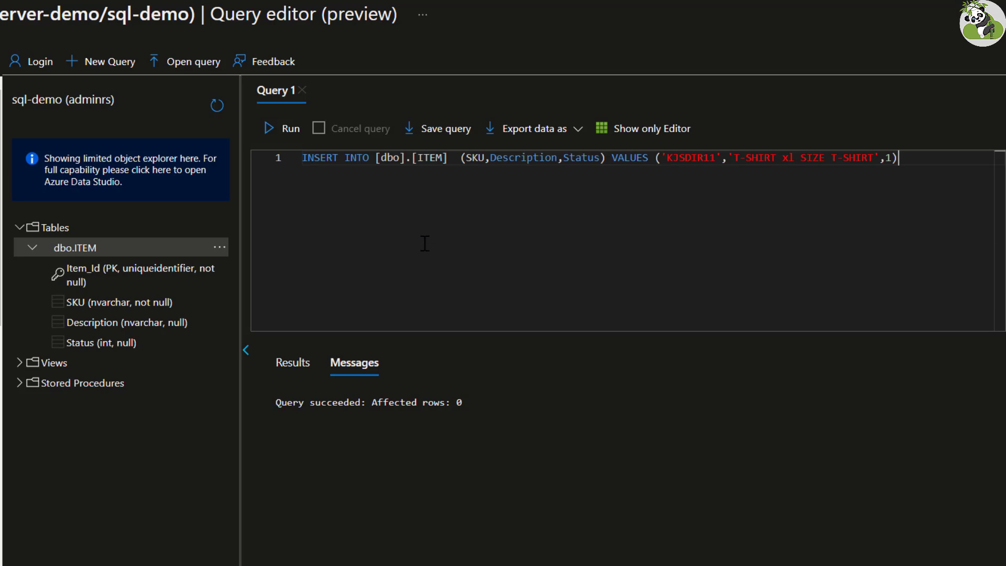
pyautogui.click(288, 132)
pyautogui.moveTo(479, 403); pyautogui.dragTo(276, 402)
# Replace the INSERT query with SELECT * FROM [dbo].[ITEM] and run it
pyautogui.click(685, 220)
pyautogui.hotkey('ctrl', 'a')
pyautogui.write('select')
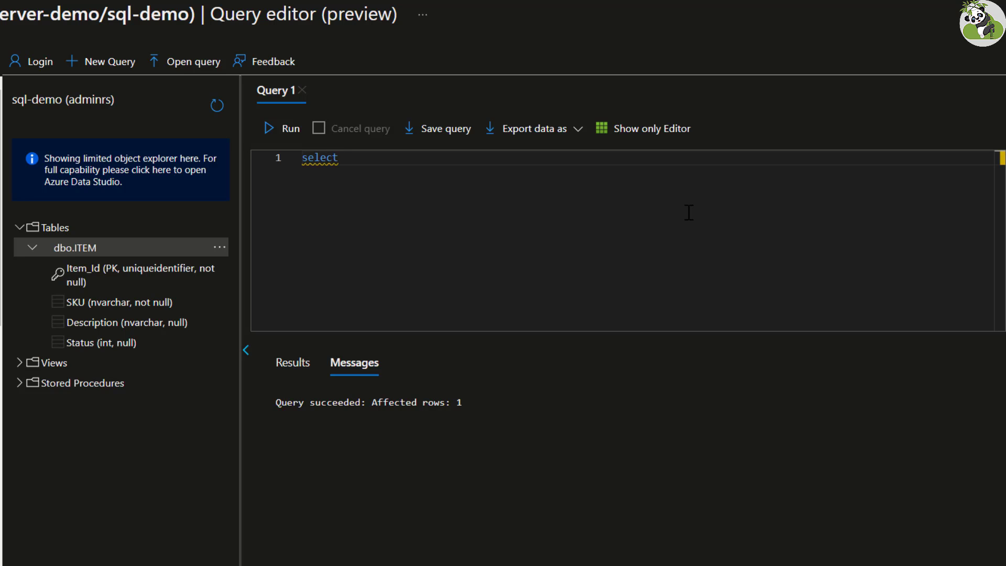
pyautogui.hotkey('shift', 'Home')
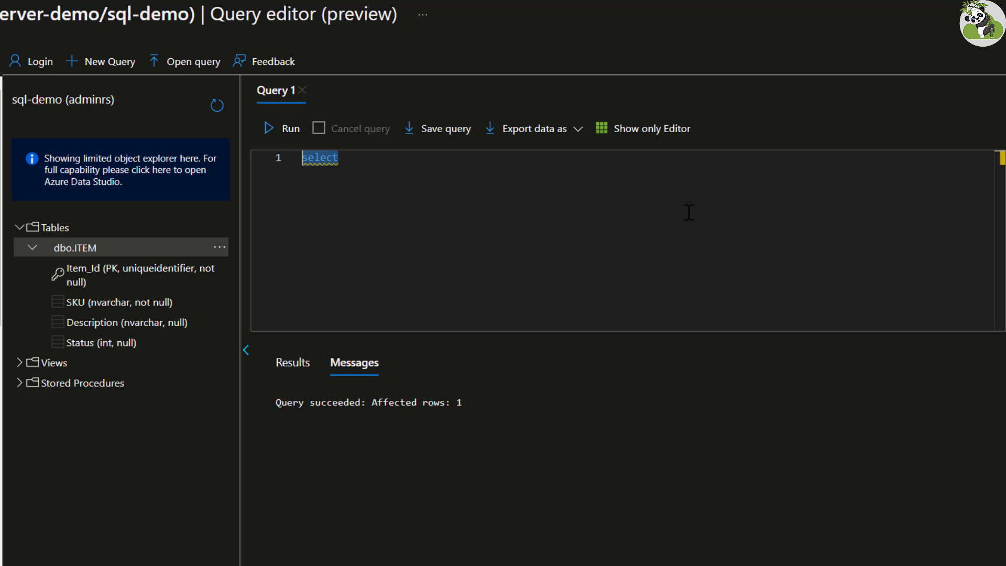
pyautogui.write('SELECT * ')
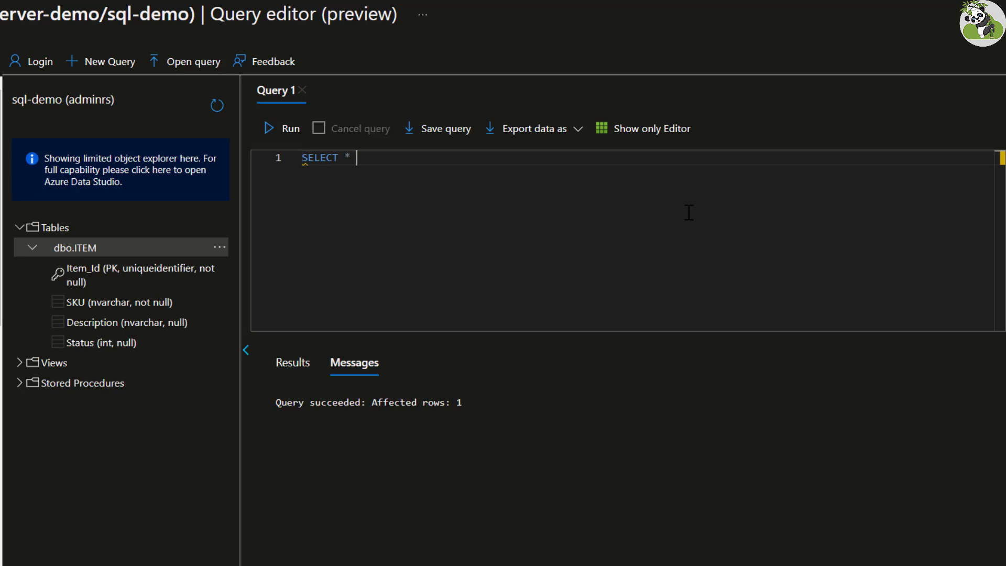
pyautogui.write('FROM [dbo].[ITEM')
pyautogui.press('Tab')
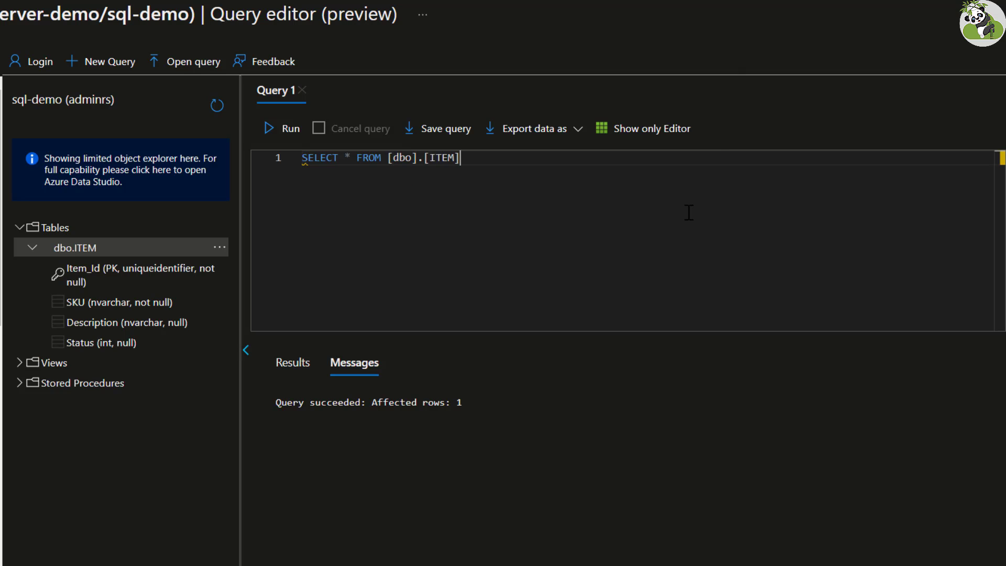
pyautogui.click(285, 134)
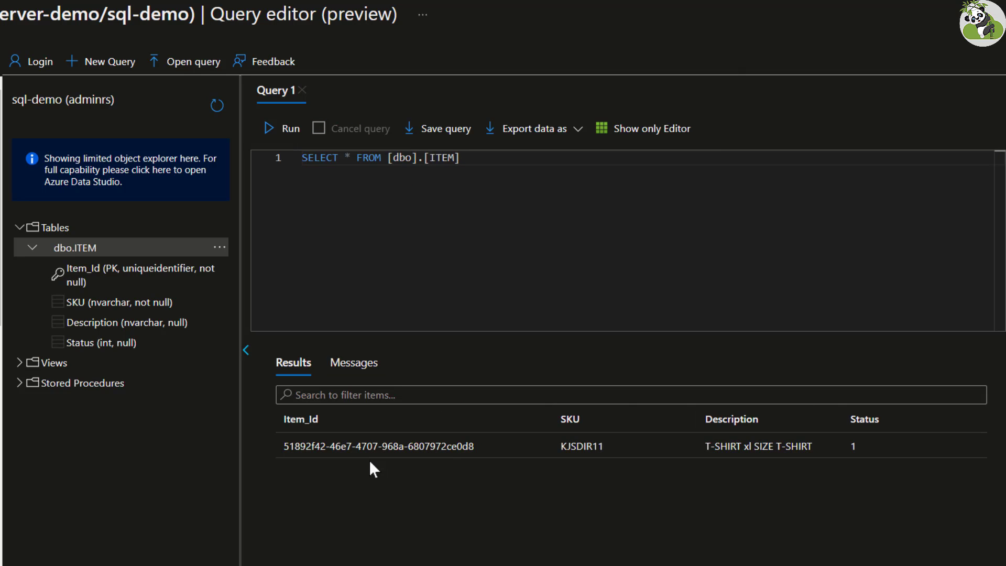
# Examine the Item_Id and SKU values of the row in the query results
pyautogui.moveTo(480, 452); pyautogui.dragTo(252, 447)
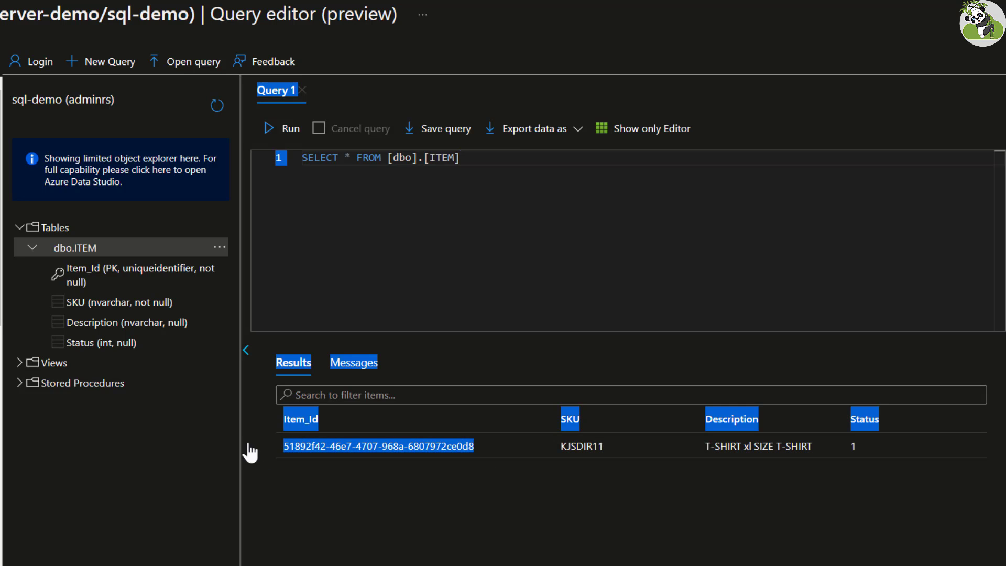
pyautogui.click(420, 449)
pyautogui.moveTo(482, 448); pyautogui.dragTo(281, 446)
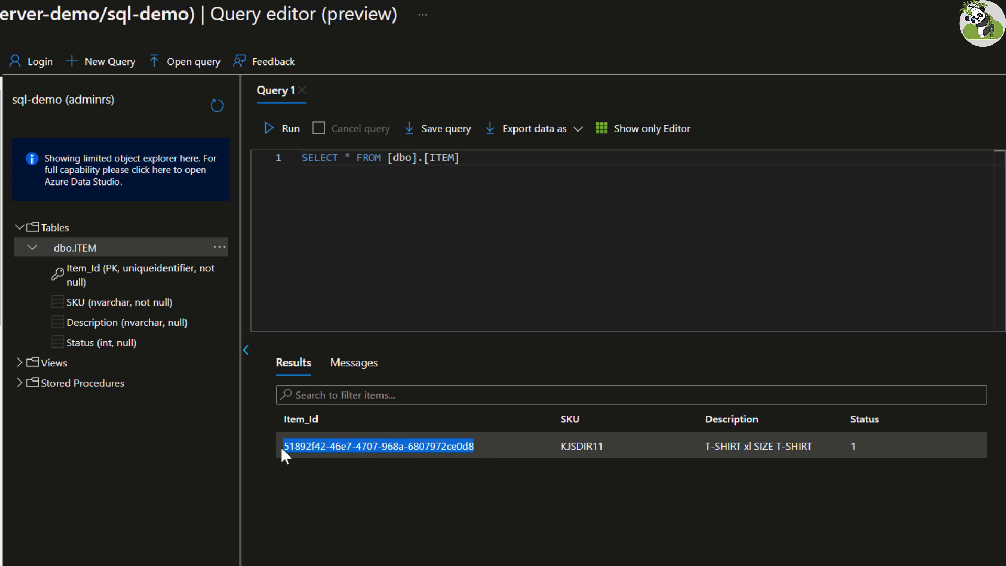
pyautogui.doubleClick(578, 450)
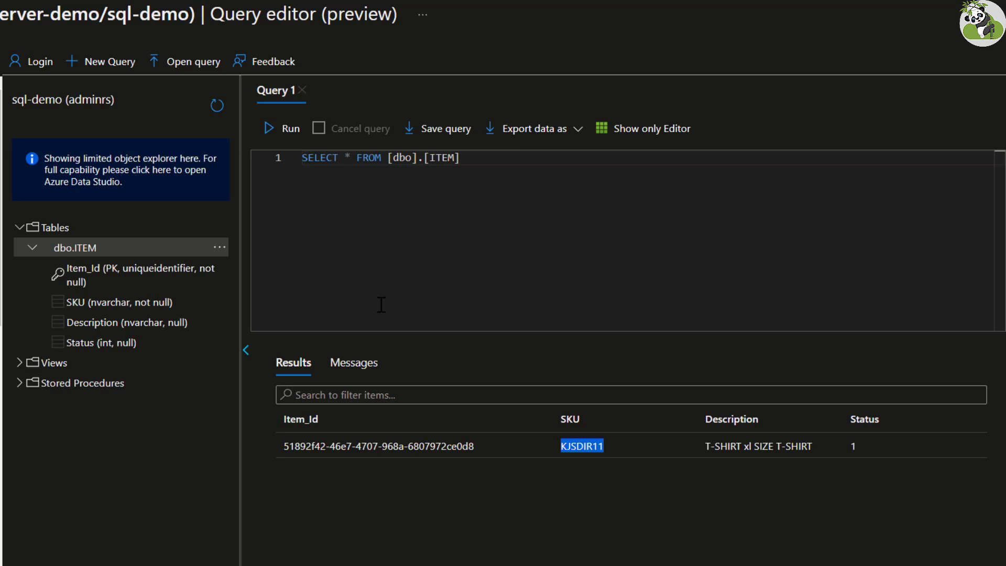
# Switch to Visual Studio Code and copy the whole CREATE PROCEDURE [dbo].uspGetItemsBySKU statement
pyautogui.hotkey('alt', 'Tab')
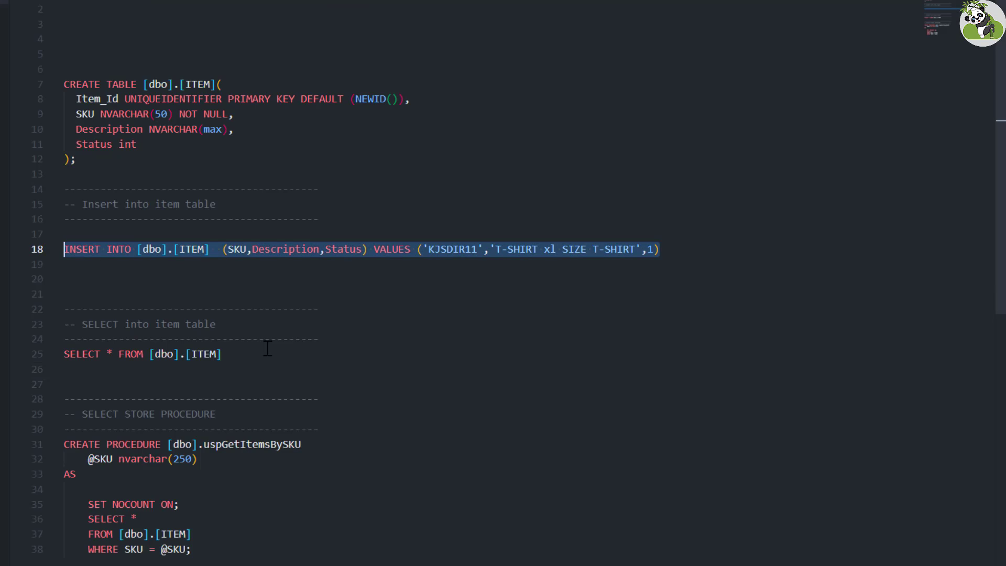
pyautogui.moveTo(224, 547); pyautogui.dragTo(55, 443)
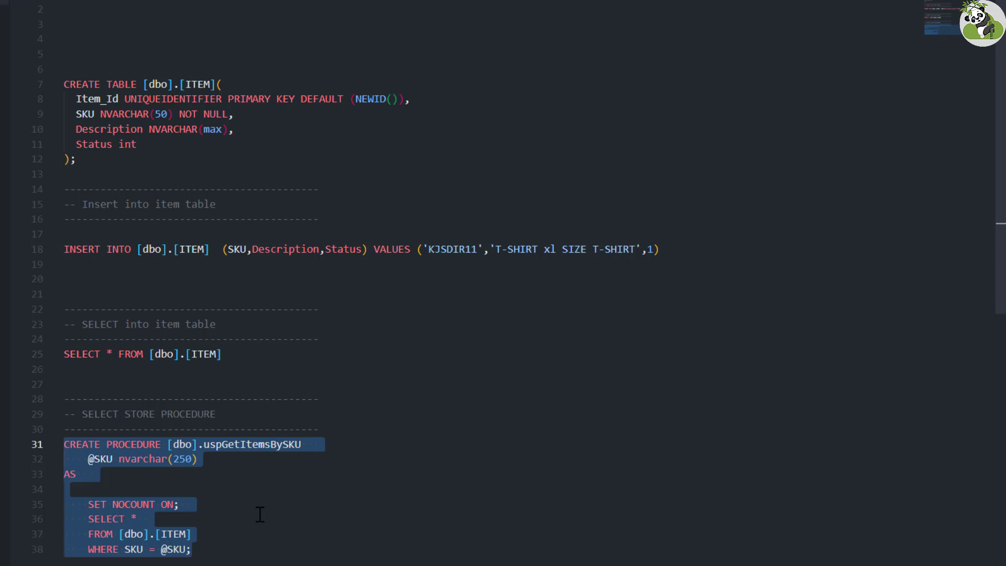
pyautogui.click(234, 533)
pyautogui.moveTo(201, 547); pyautogui.dragTo(55, 443)
pyautogui.hotkey('ctrl', 'c')
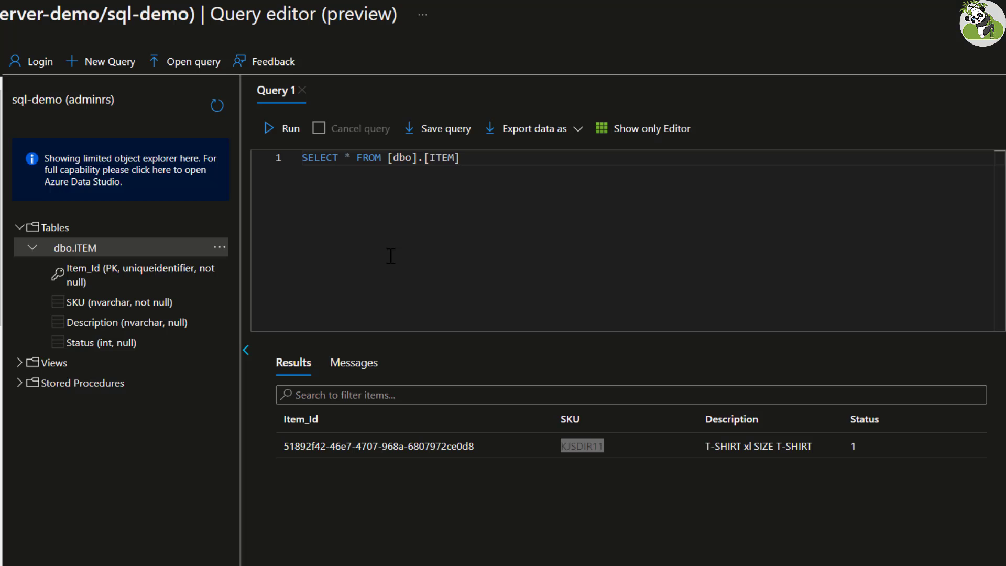
pyautogui.click(375, 206)
pyautogui.hotkey('ctrl', 'a')
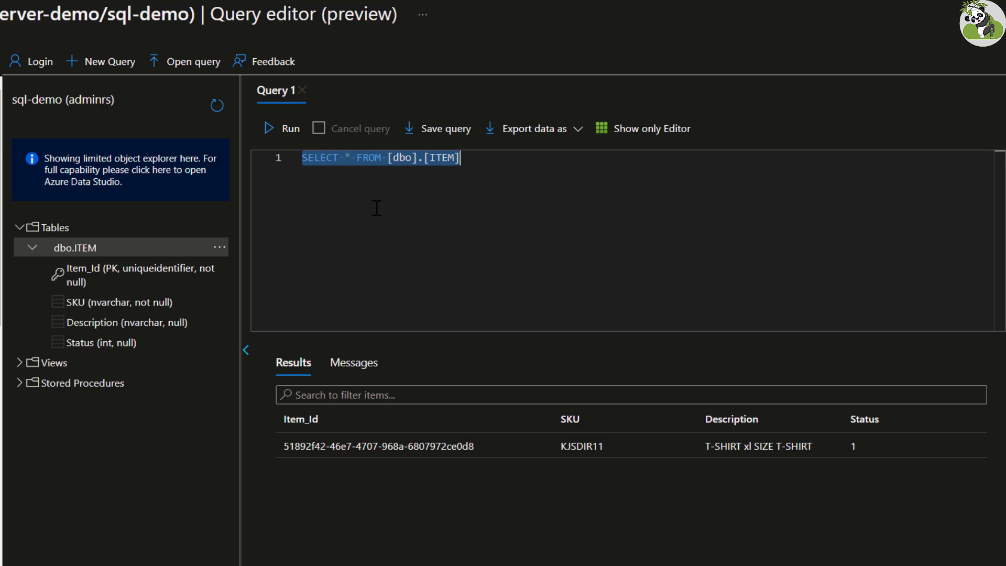
pyautogui.hotkey('ctrl', 'v')
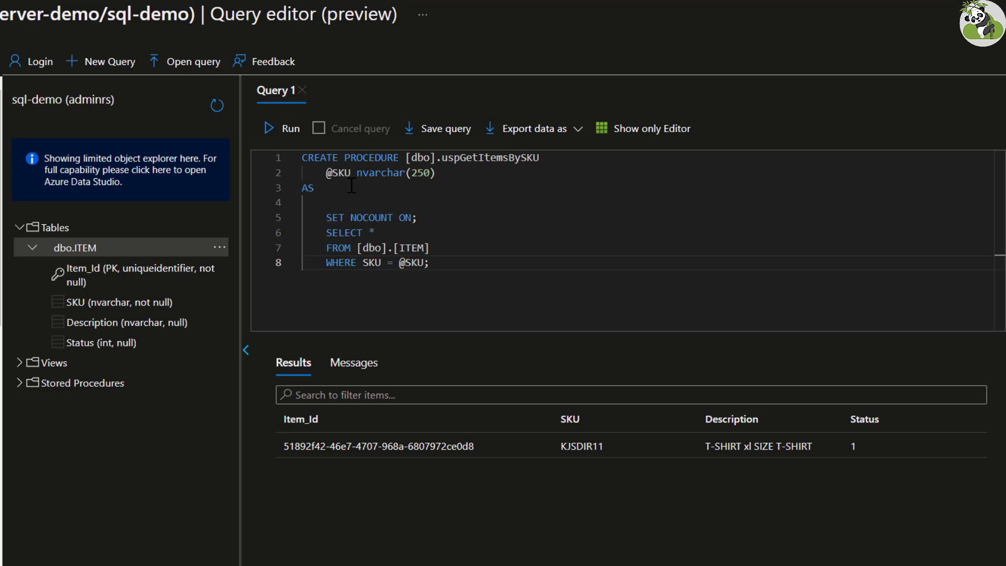
pyautogui.moveTo(321, 173); pyautogui.dragTo(357, 174)
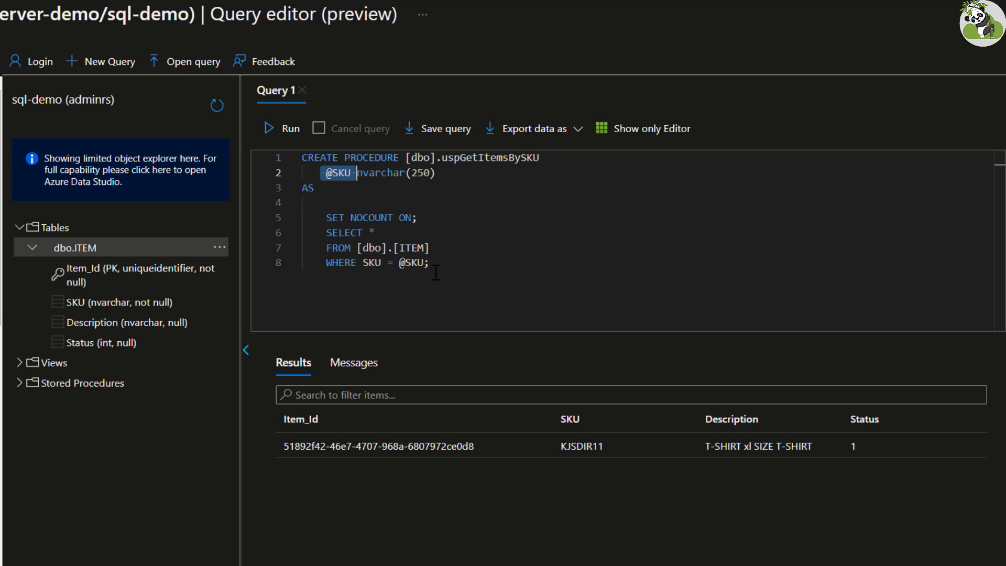
pyautogui.click(455, 268)
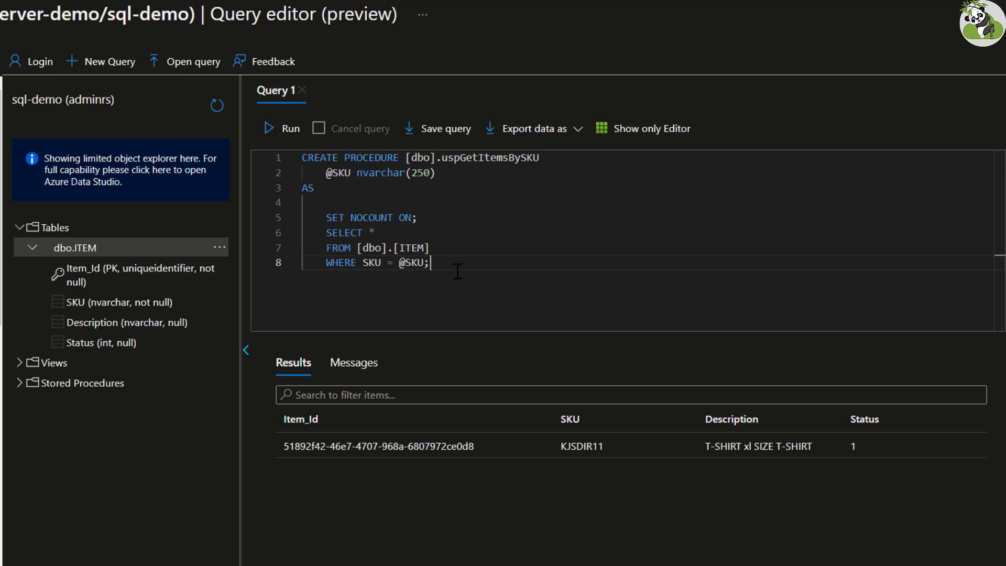
pyautogui.click(277, 129)
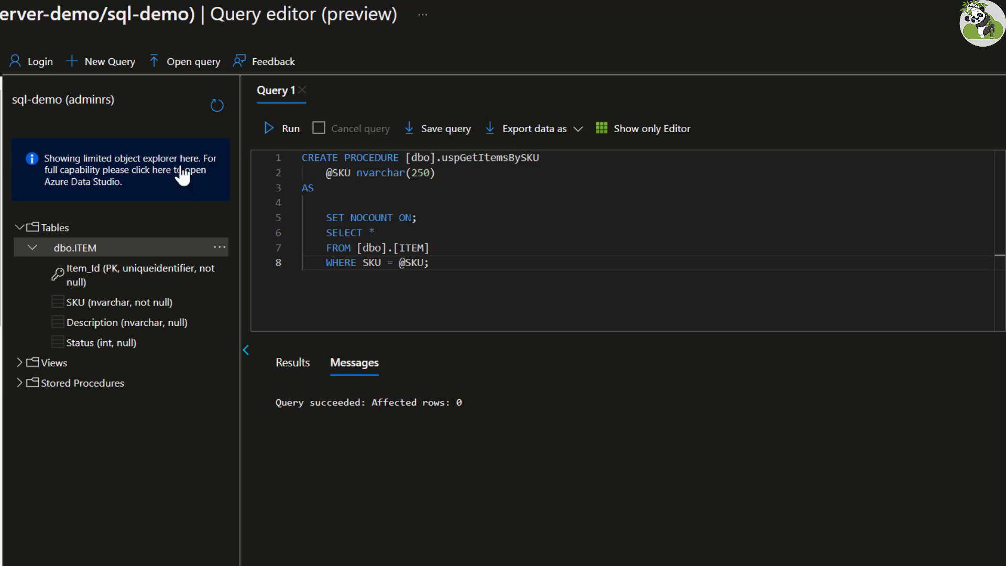
# Refresh the database object explorer, expand the stored procedures and review the body of the uspGetItemsBySKU procedure
pyautogui.click(217, 105)
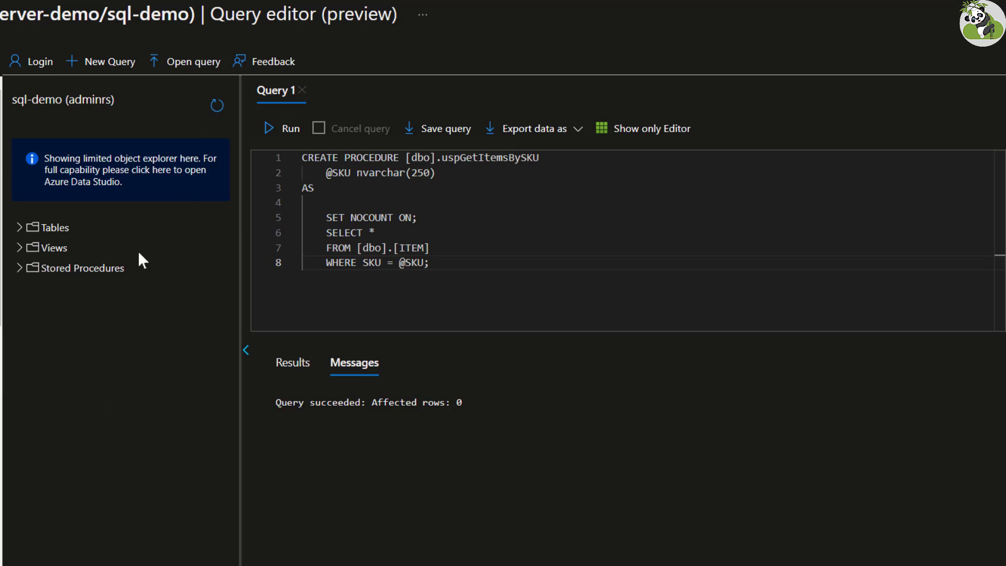
pyautogui.click(22, 269)
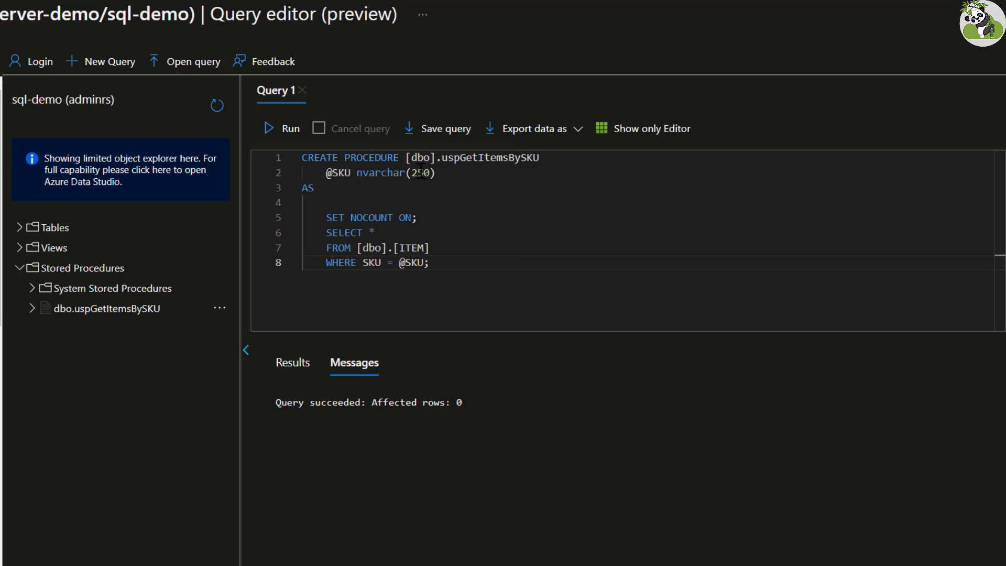
pyautogui.moveTo(462, 272); pyautogui.dragTo(286, 169)
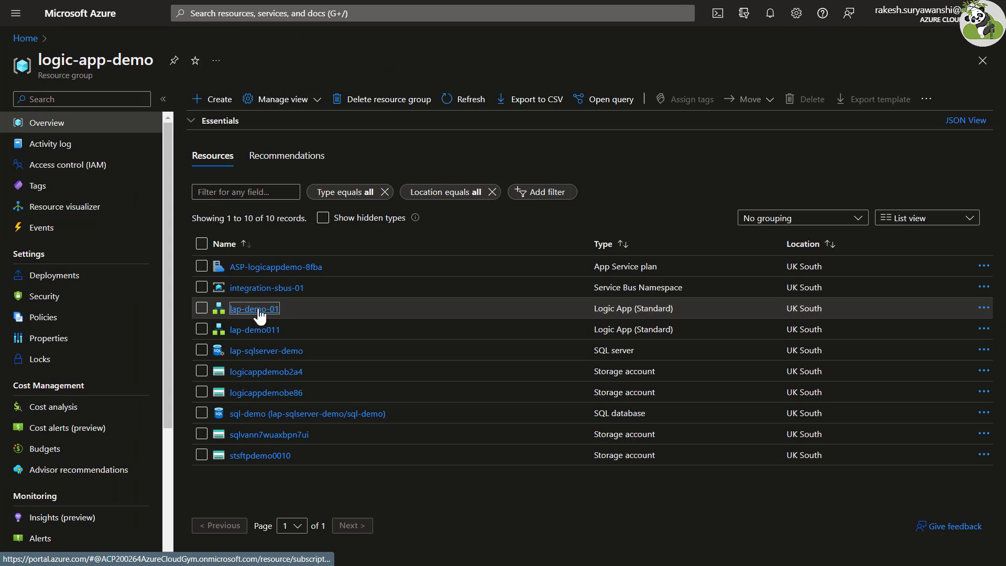
# In the logic app lap-demo-01, create a stateful workflow named sql-demo and open it in the designer
pyautogui.click(255, 308)
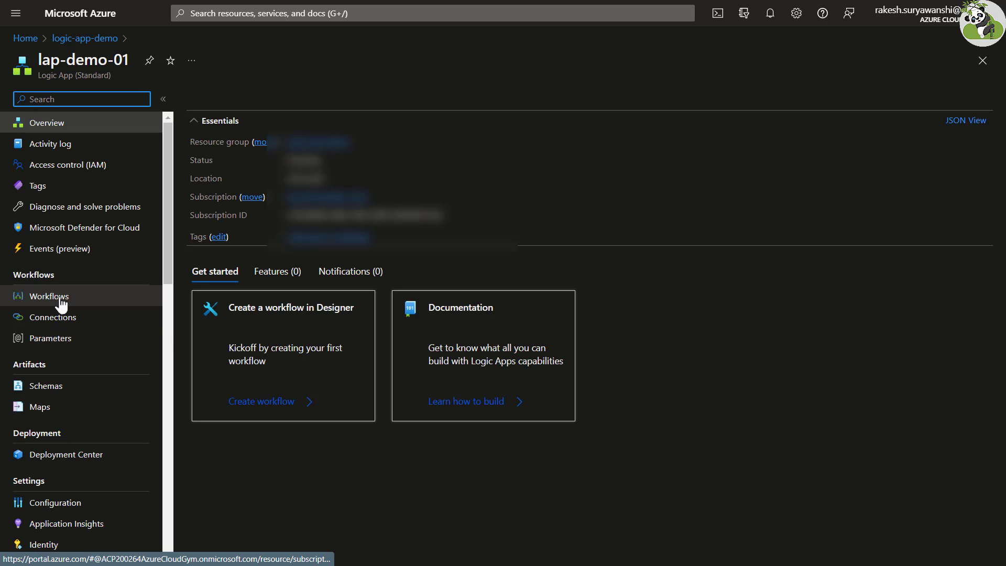
pyautogui.click(60, 299)
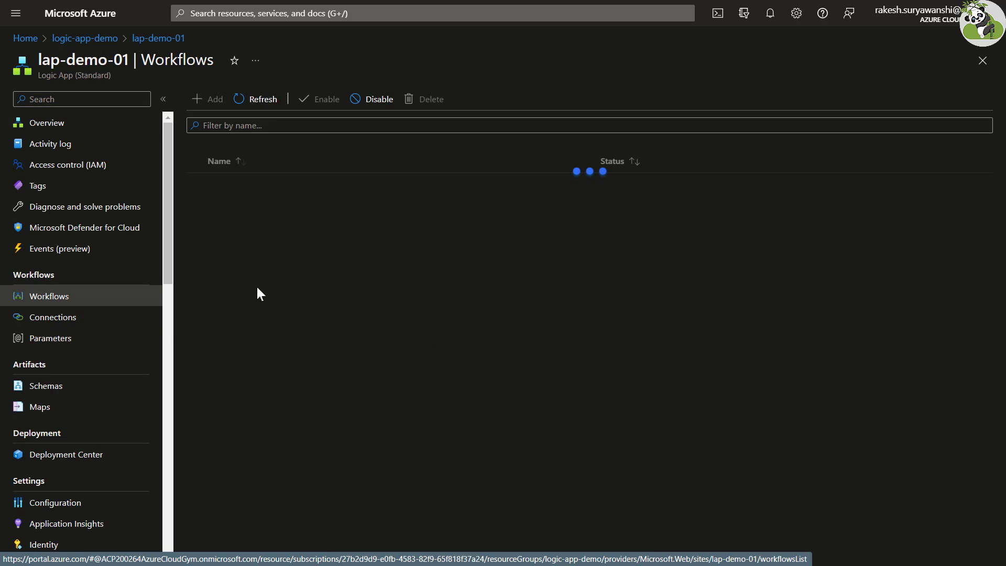
pyautogui.click(205, 99)
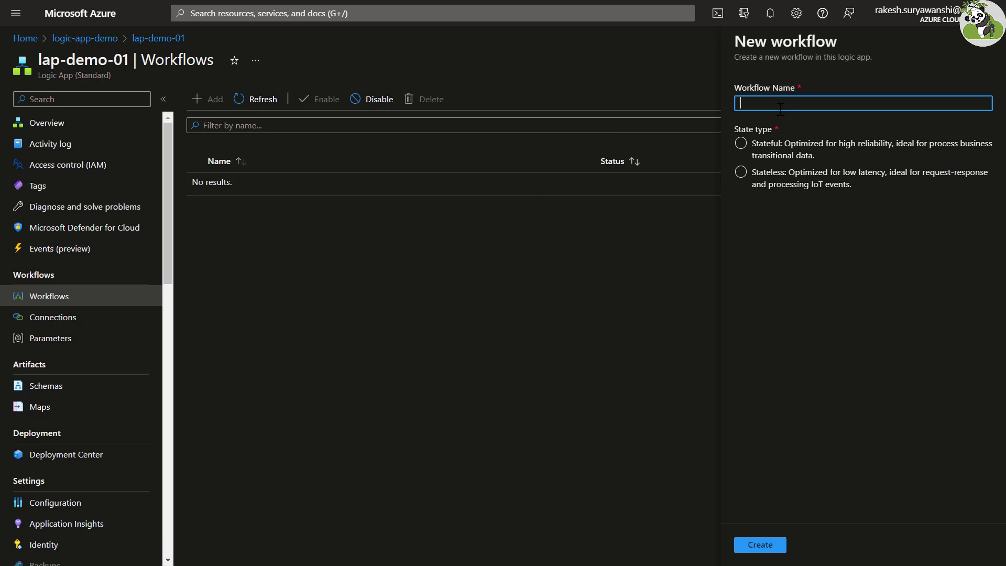
pyautogui.write('SQL-DEMO')
pyautogui.hotkey('ctrl', 'a')
pyautogui.write('sql-demo')
pyautogui.click(767, 153)
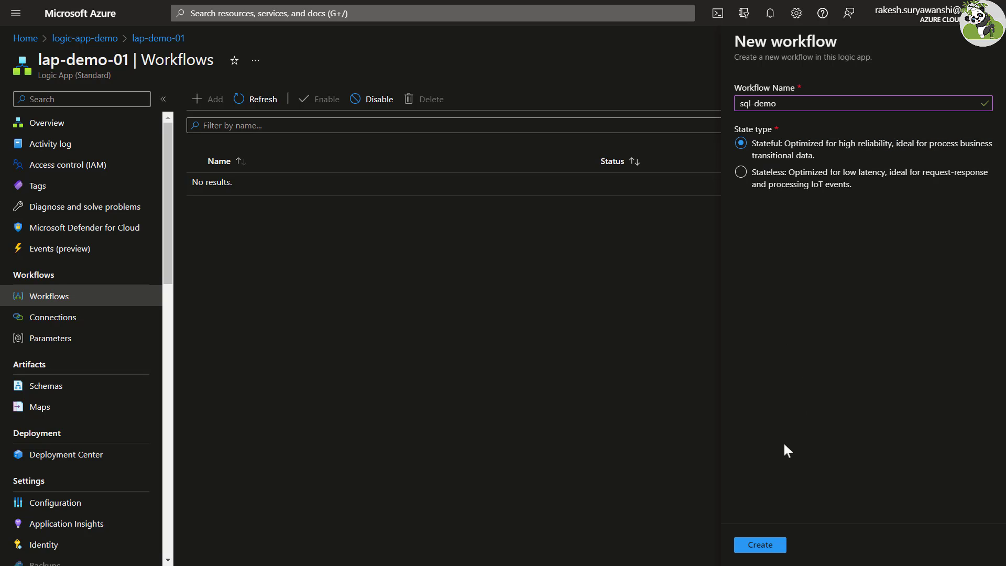
pyautogui.click(759, 545)
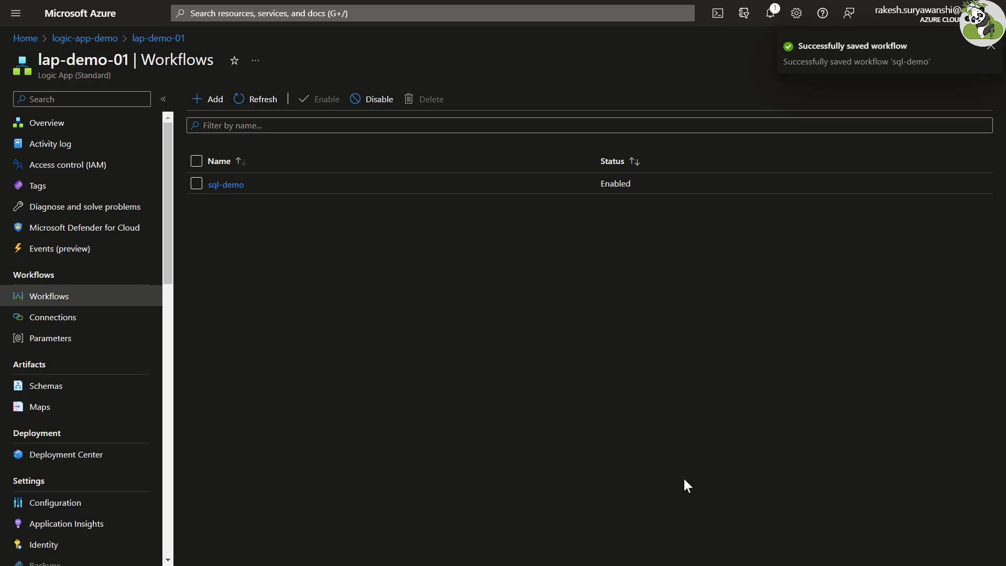
pyautogui.click(226, 184)
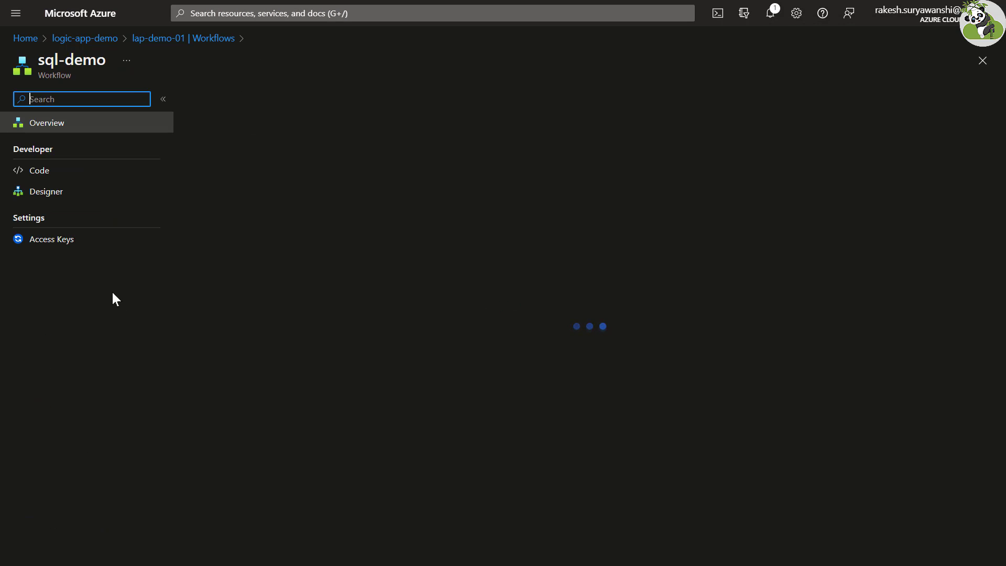
pyautogui.click(90, 195)
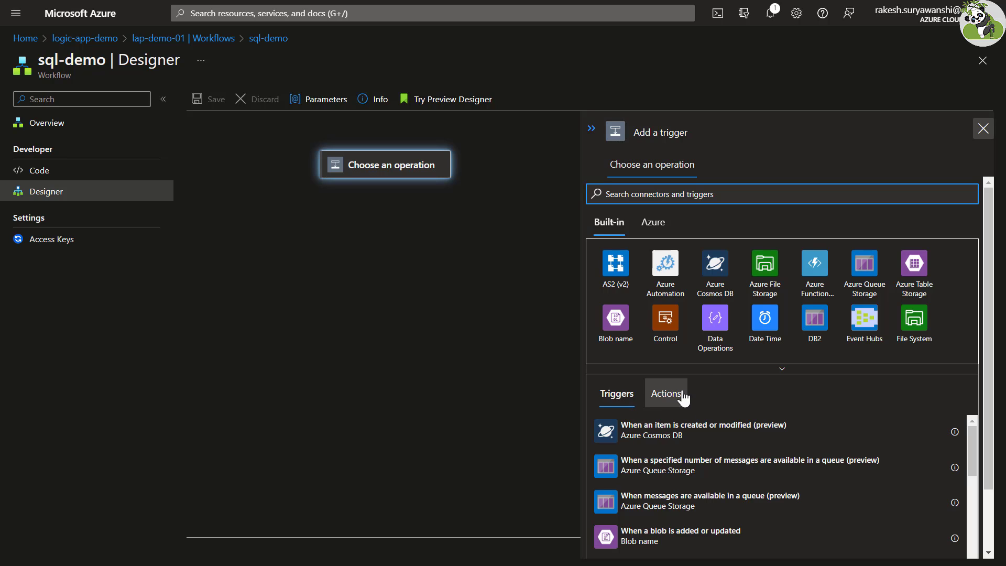
pyautogui.click(704, 369)
pyautogui.click(712, 377)
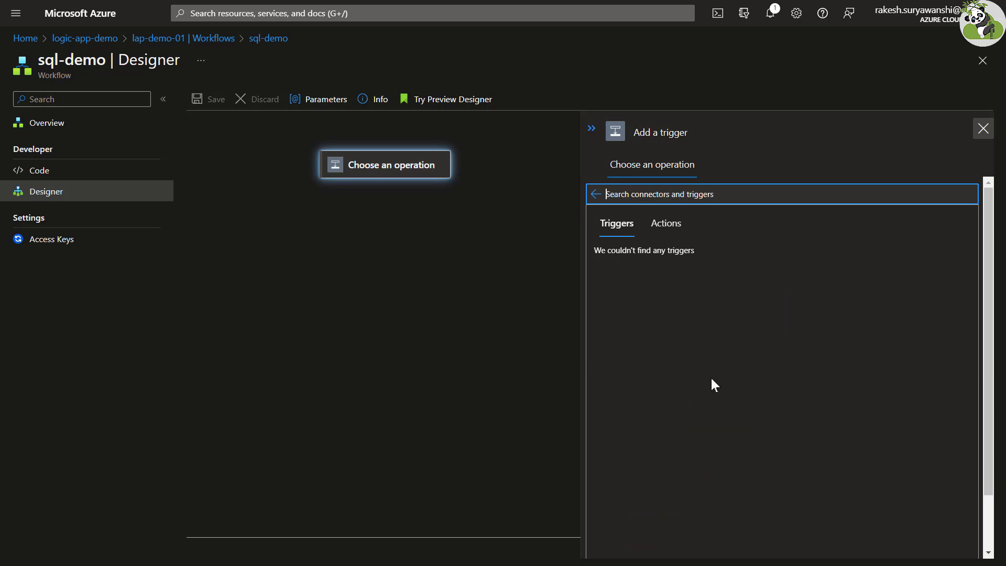
pyautogui.click(596, 194)
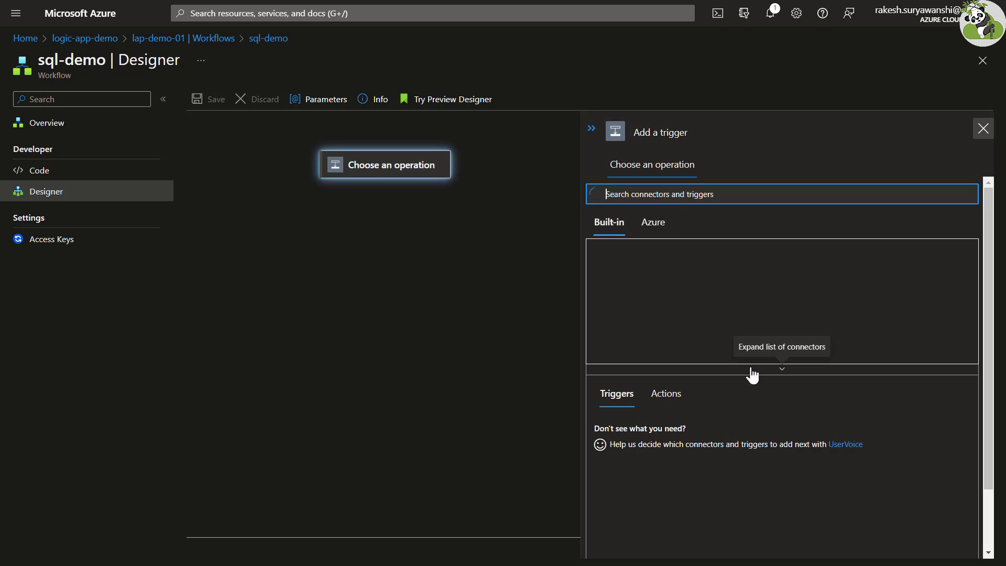
# Add the Schedule connector's Recurrence trigger to the workflow and set its frequency to Month
pyautogui.click(752, 373)
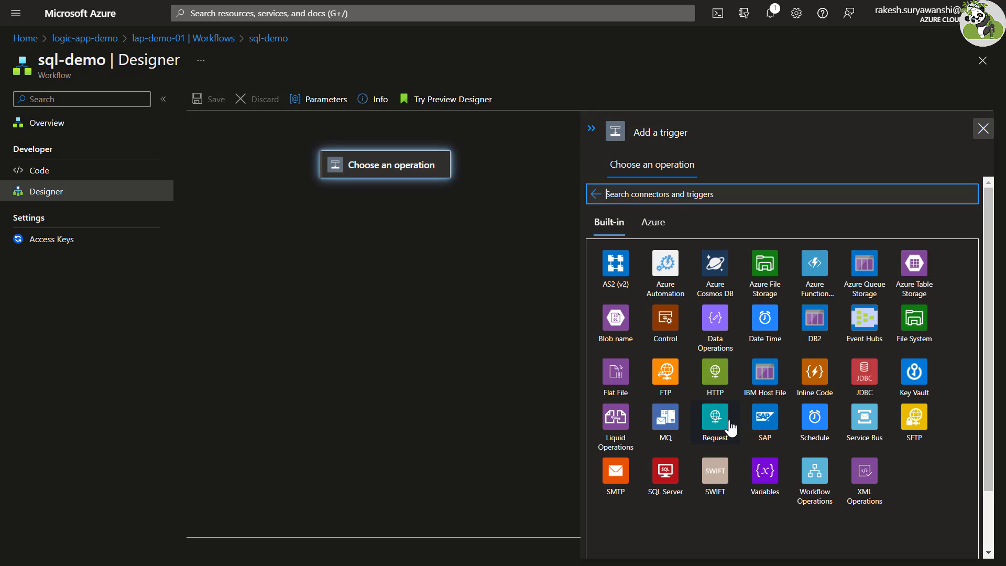
pyautogui.click(813, 424)
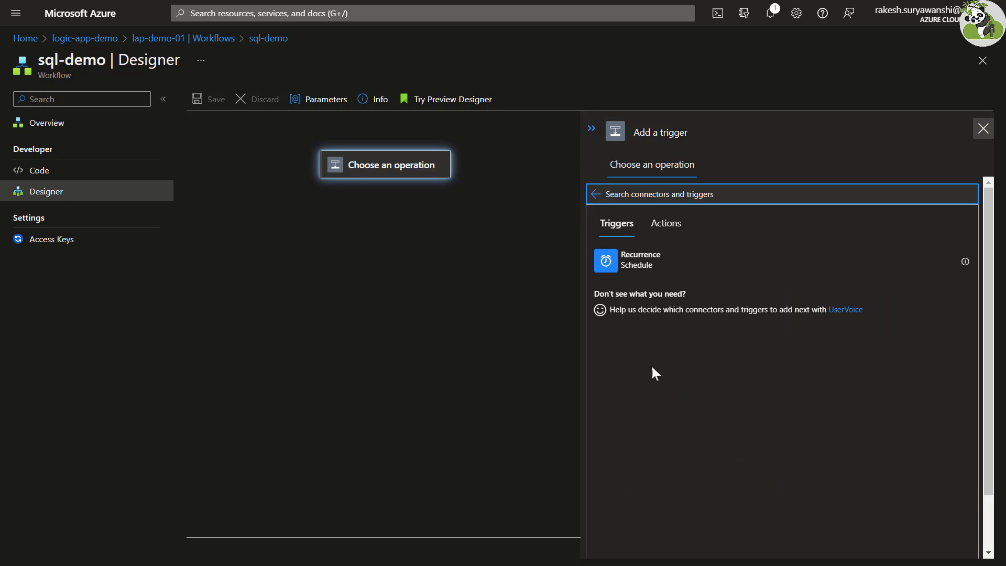
pyautogui.click(607, 266)
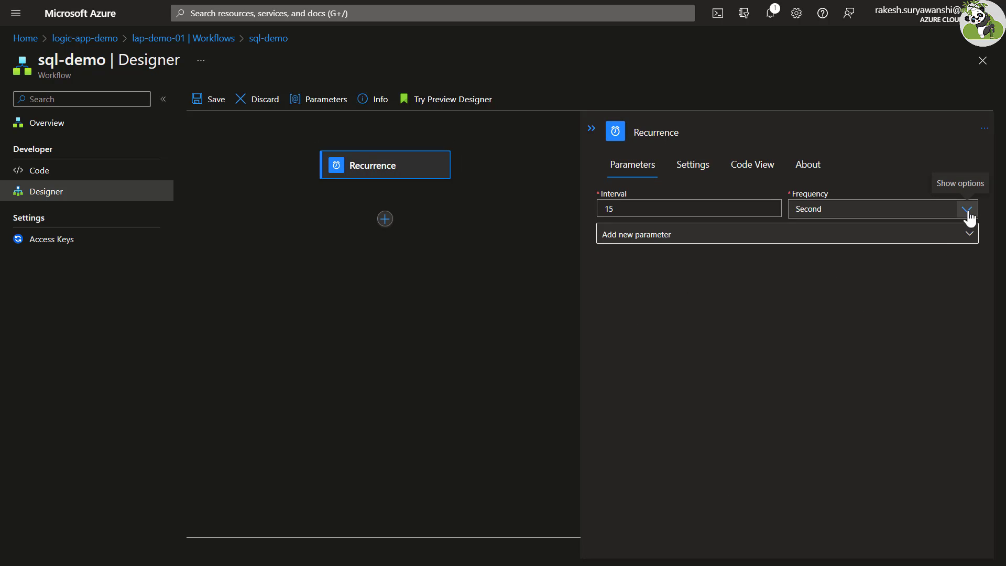
pyautogui.click(967, 212)
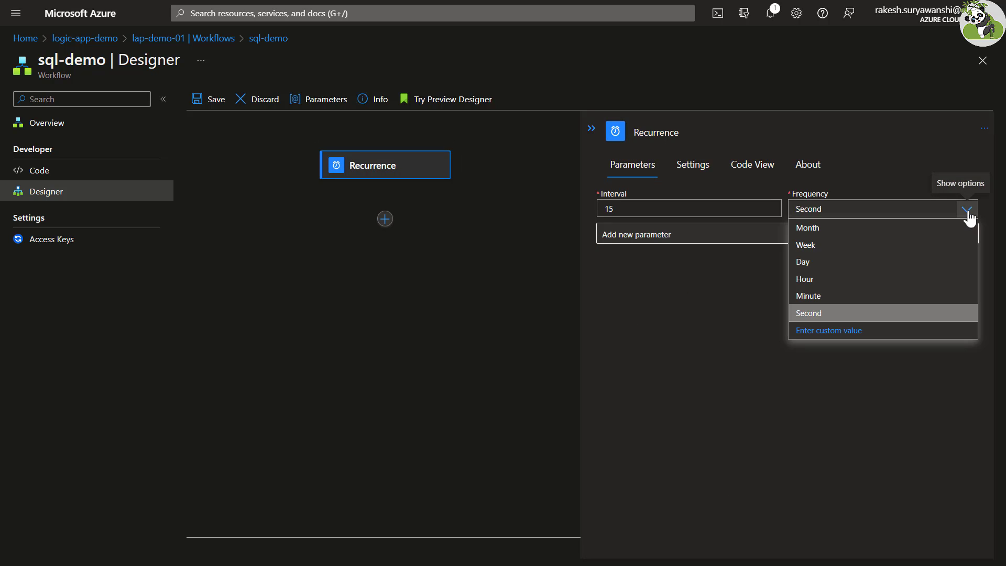
pyautogui.click(837, 235)
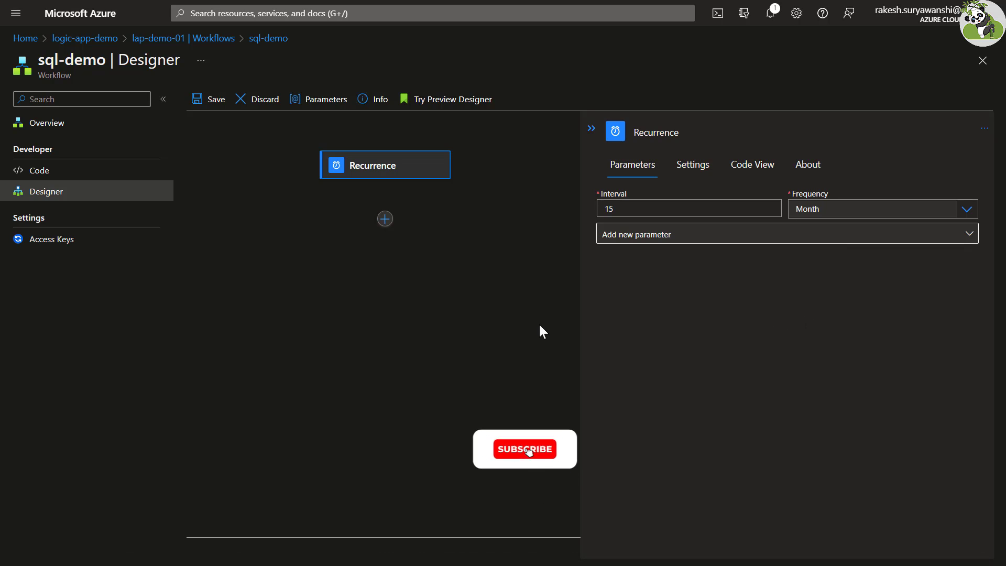
# Add the built-in SQL Server action Get rows (preview) below the Recurrence trigger
pyautogui.click(386, 219)
pyautogui.click(417, 245)
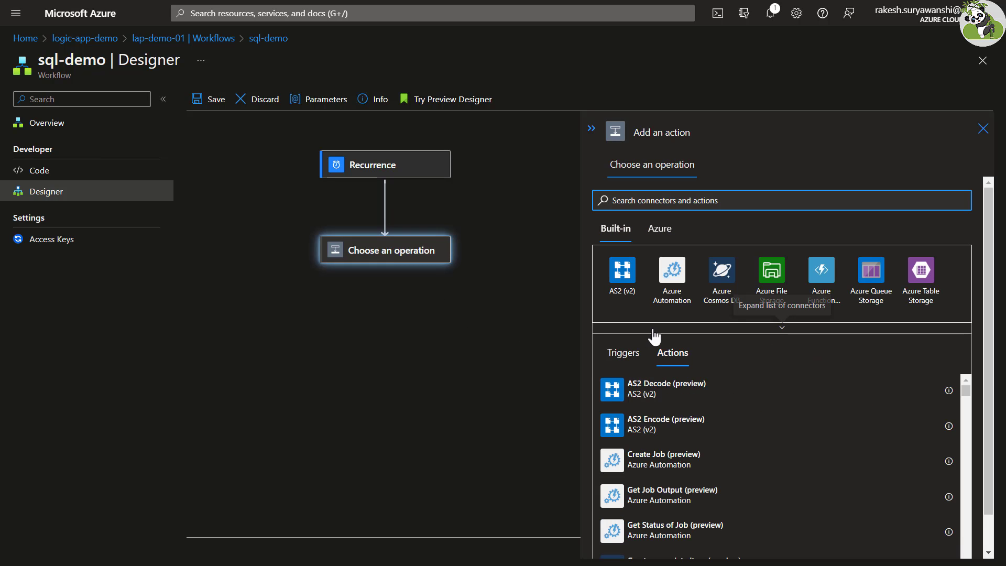
pyautogui.click(654, 329)
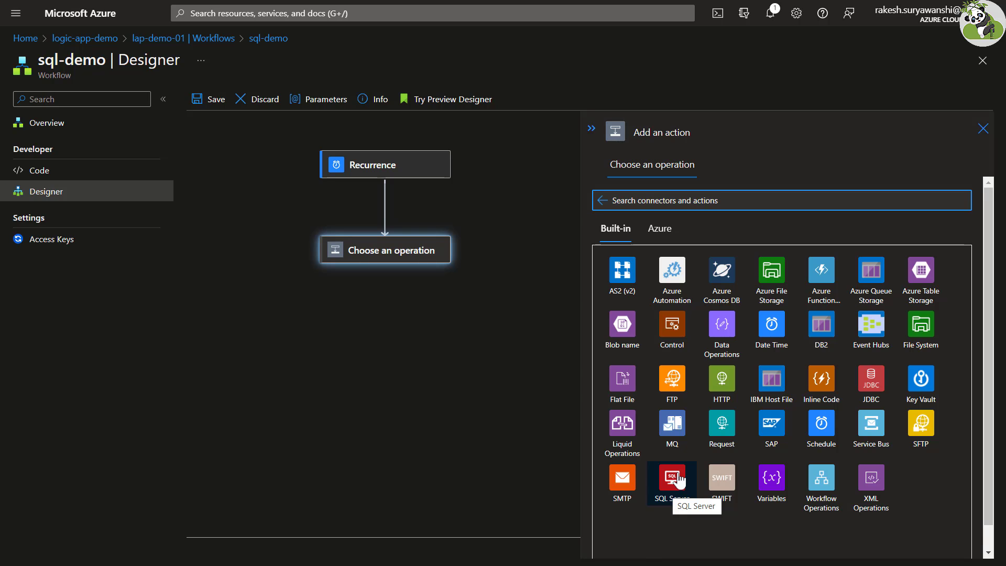
pyautogui.click(679, 479)
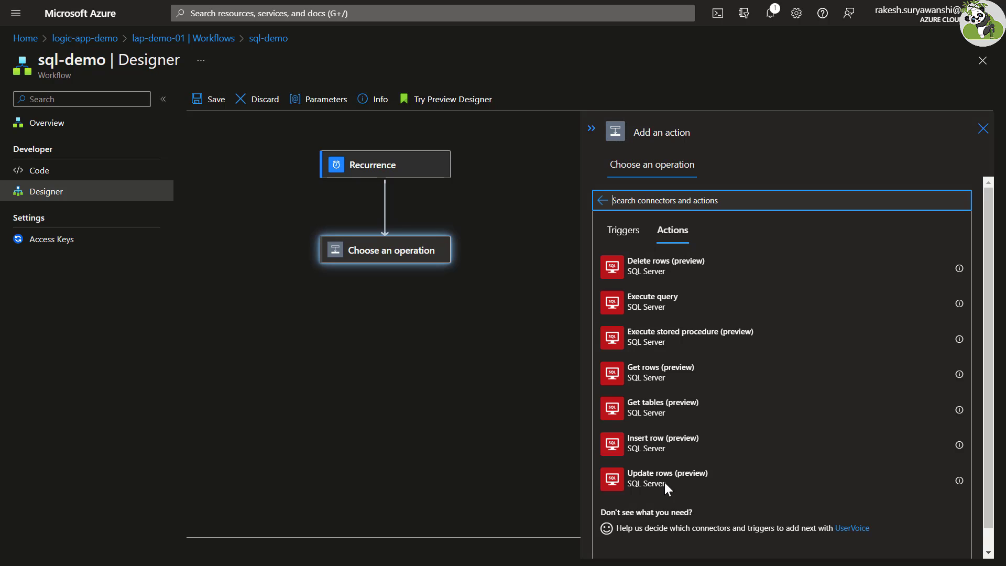
pyautogui.click(616, 377)
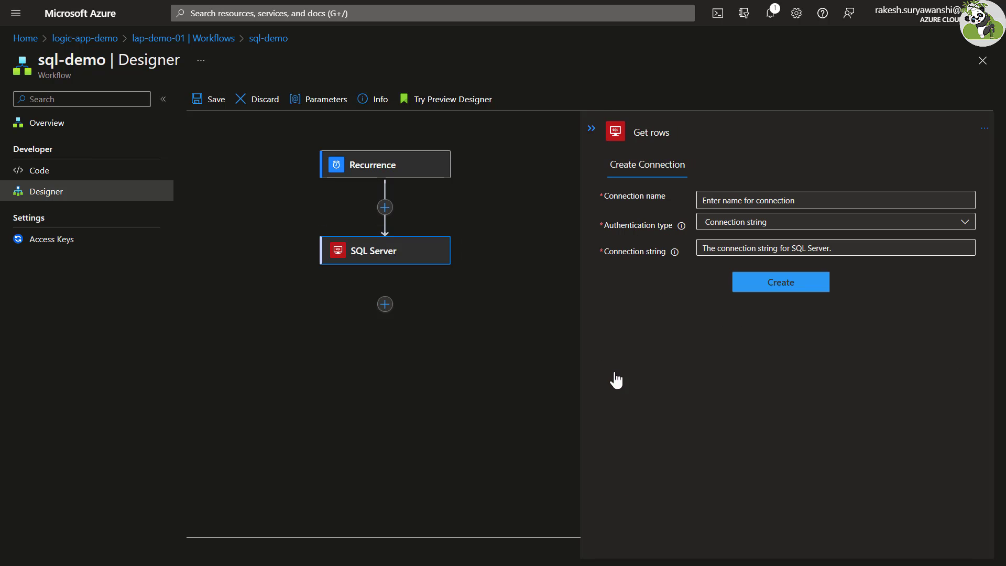
# Name the SQL Server connection sql-connection and review the authentication types, keeping Connection string
pyautogui.click(723, 199)
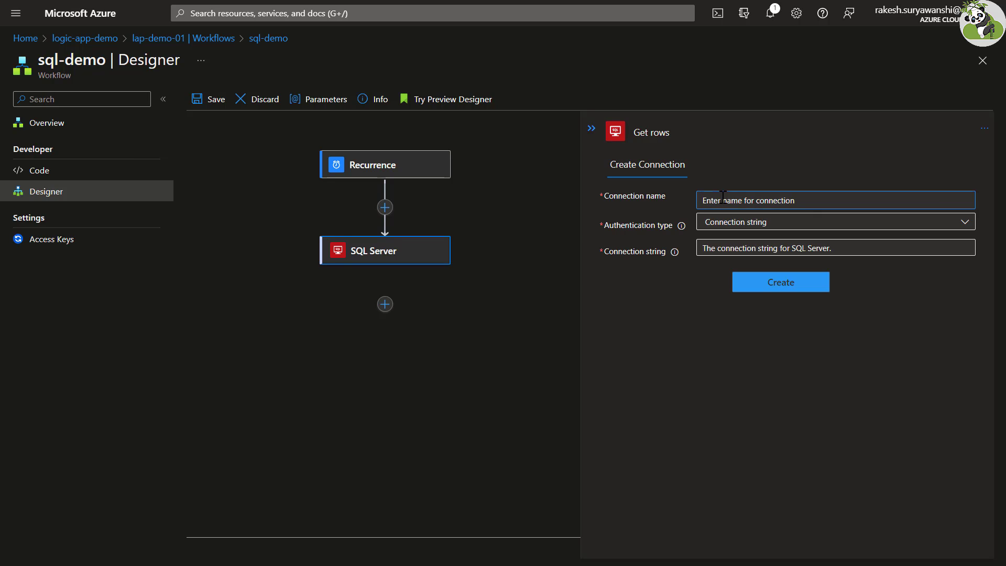
pyautogui.write('sql-connection')
pyautogui.click(731, 222)
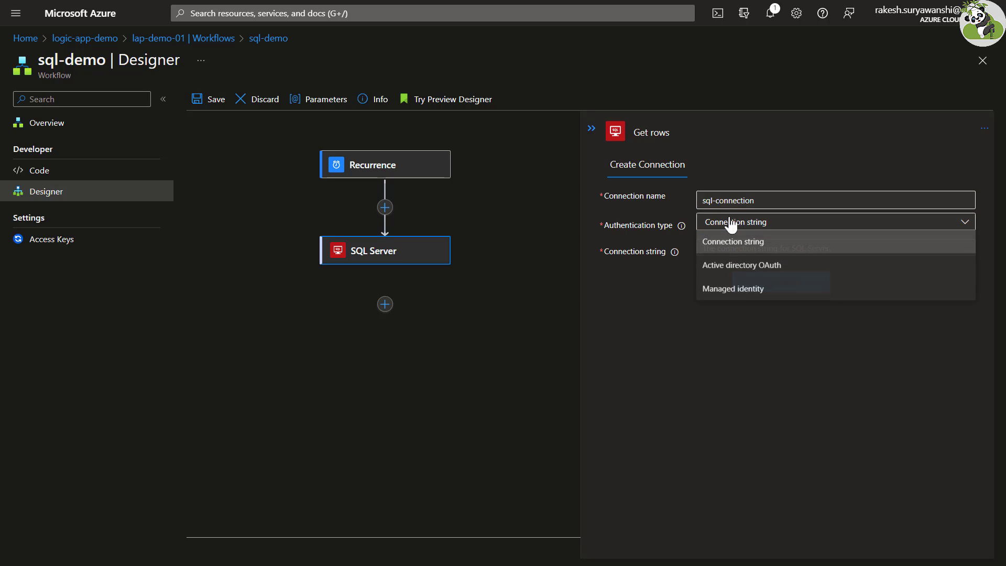
pyautogui.click(729, 221)
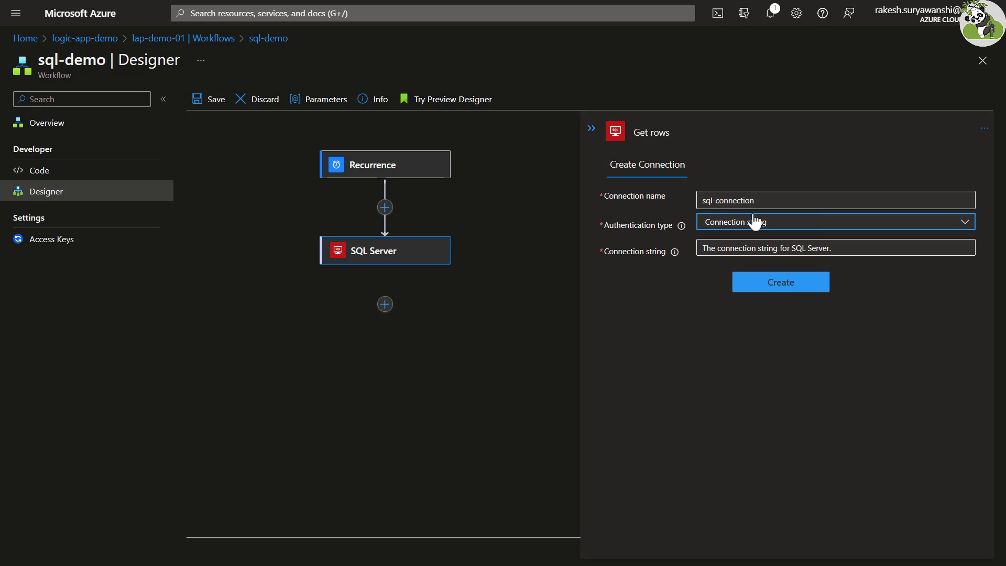
pyautogui.click(756, 223)
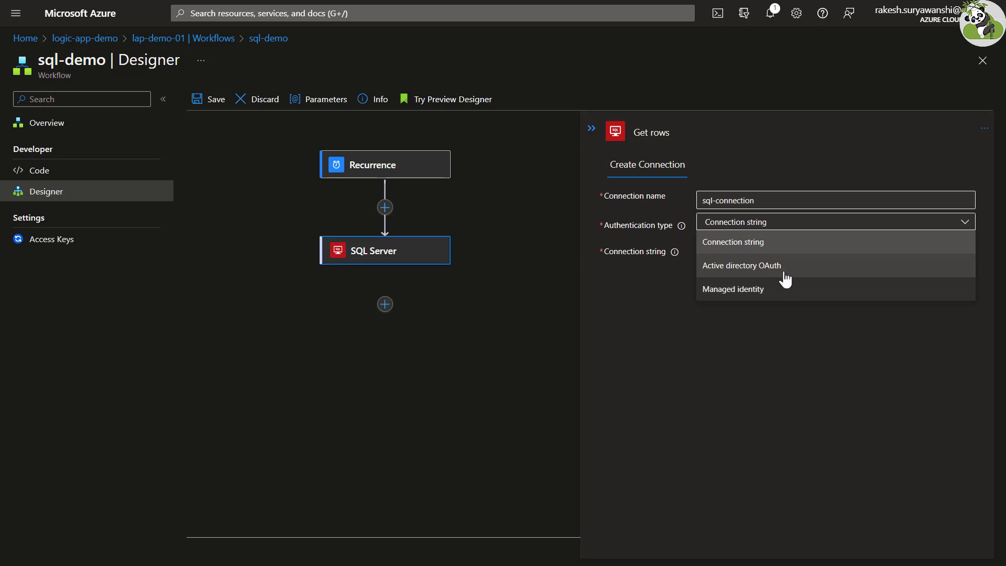
pyautogui.click(682, 352)
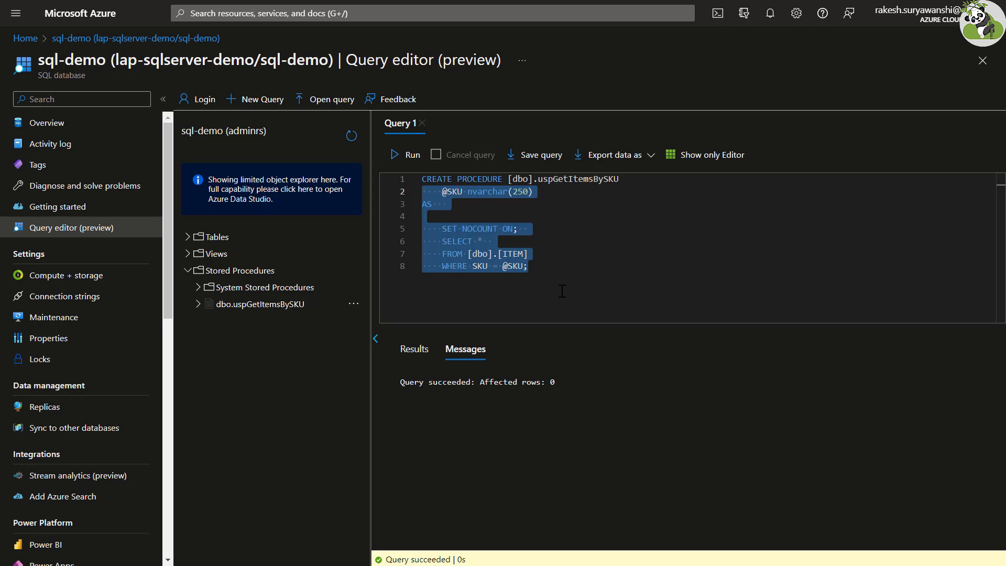
# Get the connection string from the sql-demo database, discarding the unsaved query edits, and paste it into the connection string field to create sql-connection
pyautogui.click(68, 301)
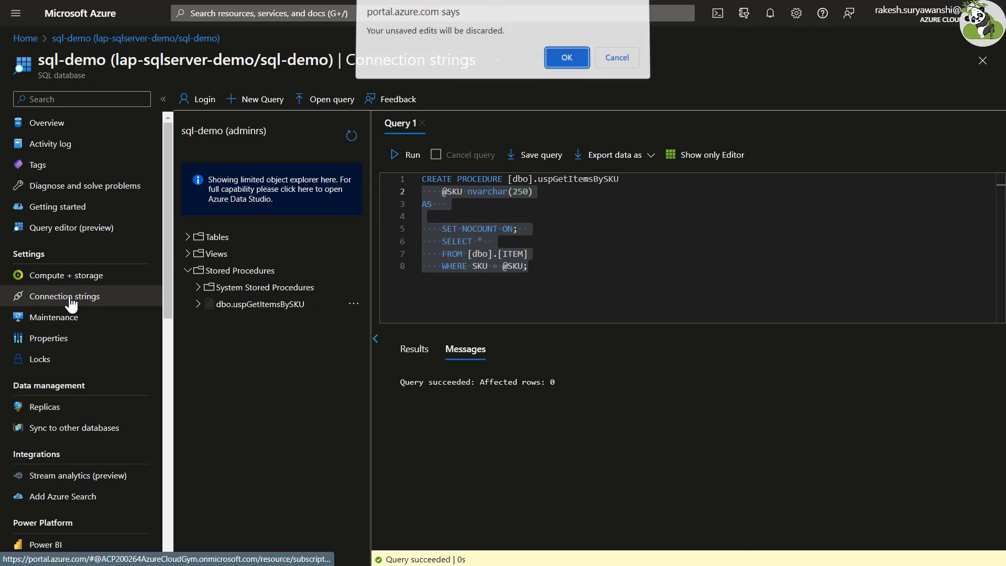
pyautogui.click(570, 62)
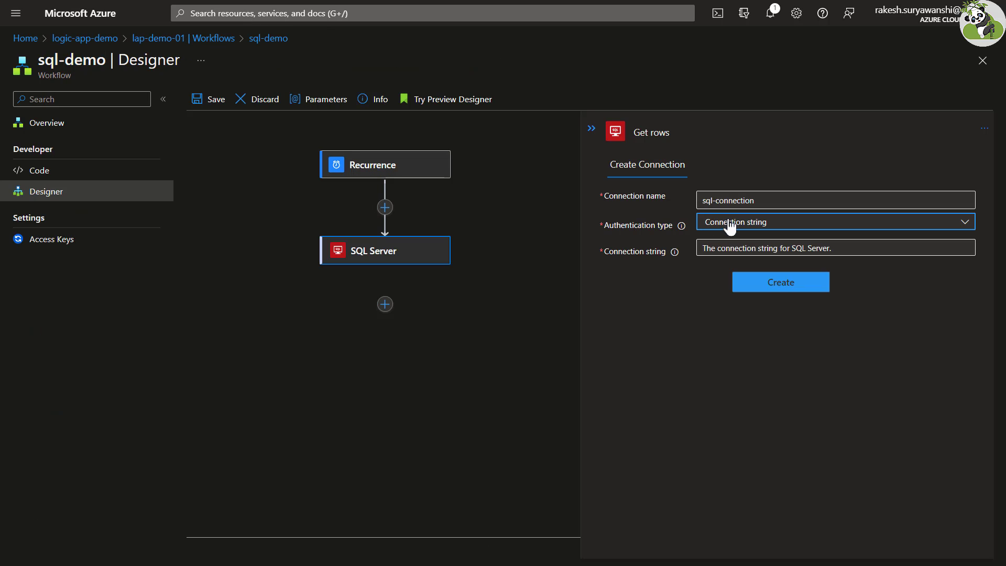
pyautogui.click(724, 251)
pyautogui.hotkey('ctrl', 'v')
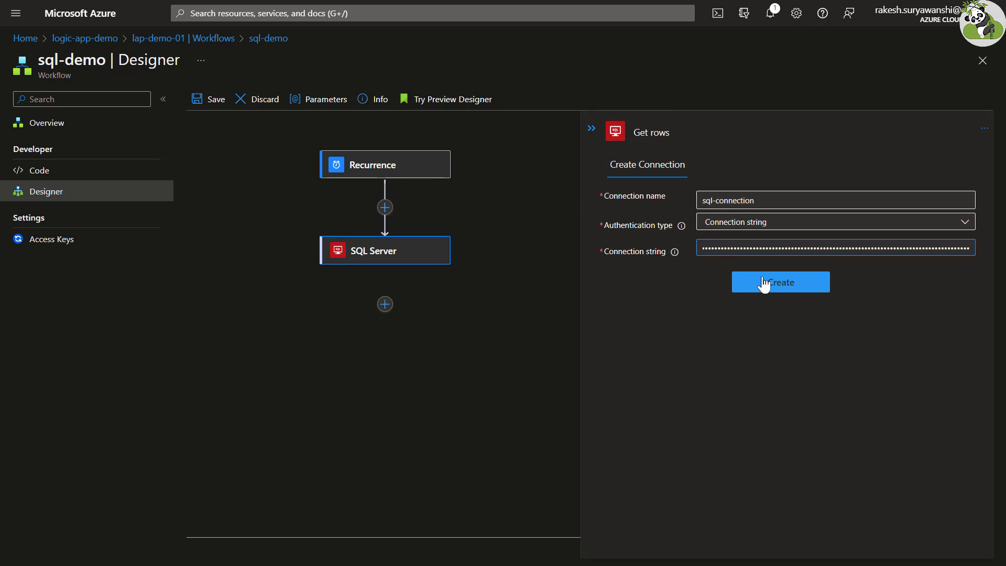
pyautogui.click(766, 286)
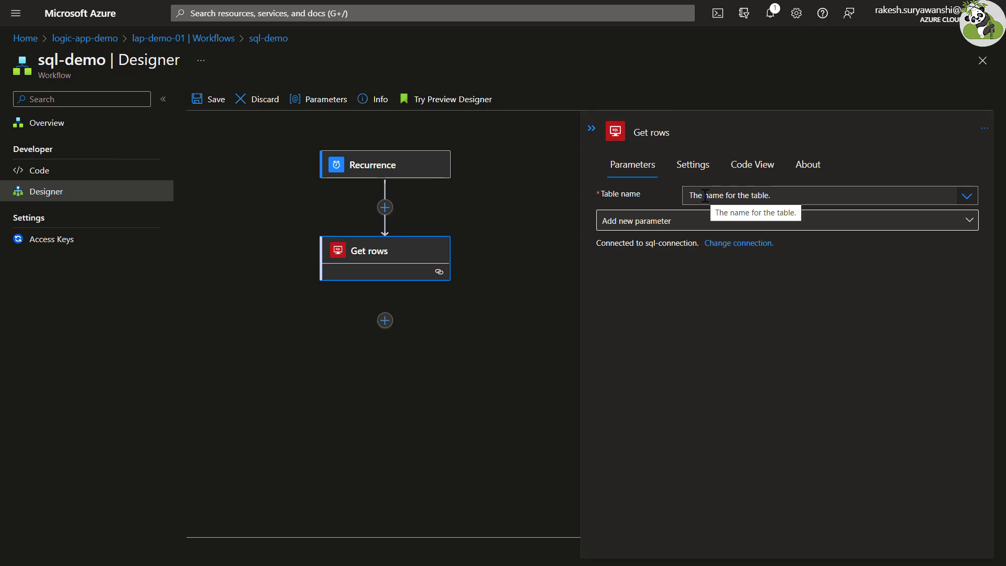
# Switch the Get rows table name to a custom value and create a String workflow parameter table_name with the value ITEM
pyautogui.click(705, 195)
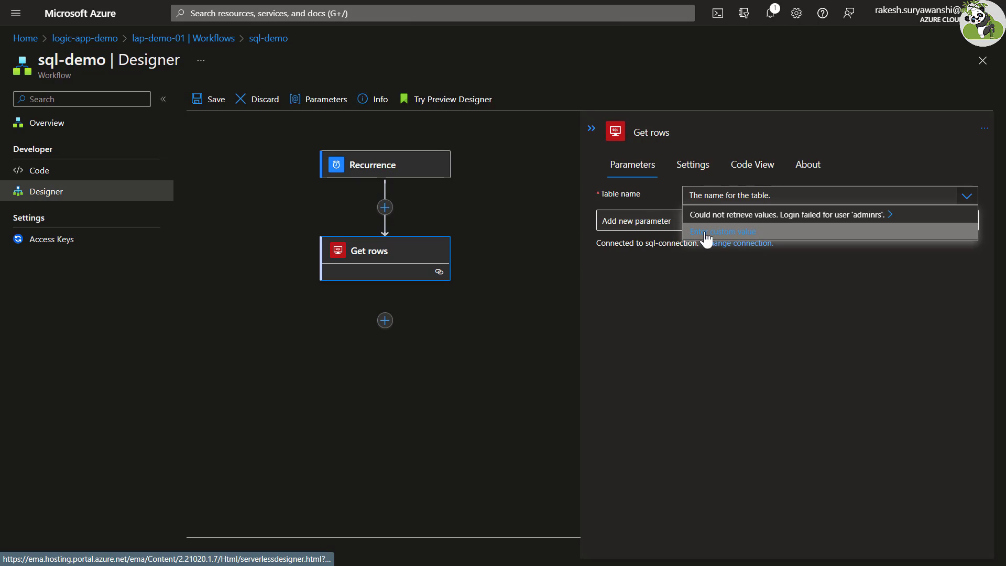
pyautogui.click(705, 239)
pyautogui.click(624, 172)
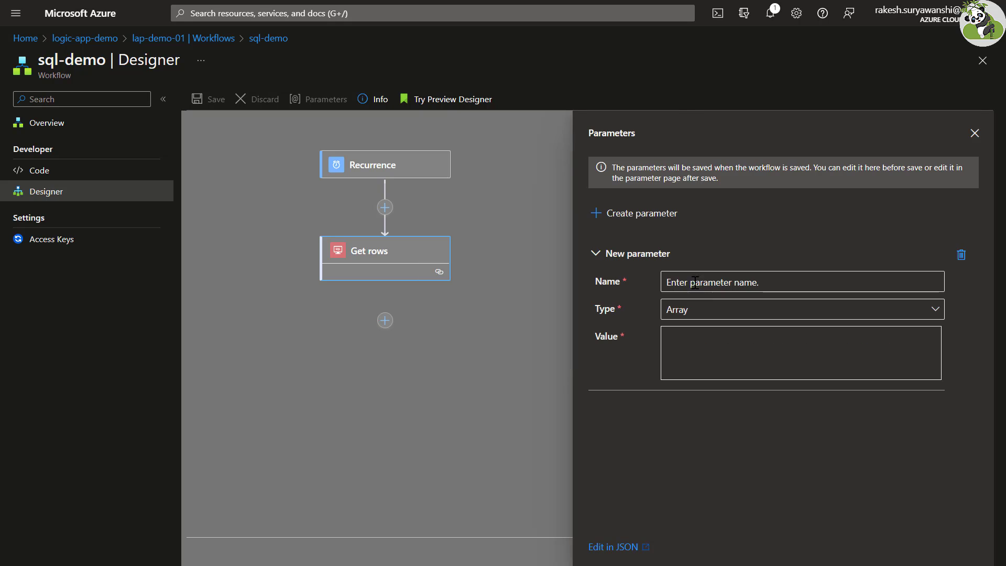
pyautogui.click(692, 283)
pyautogui.write('t')
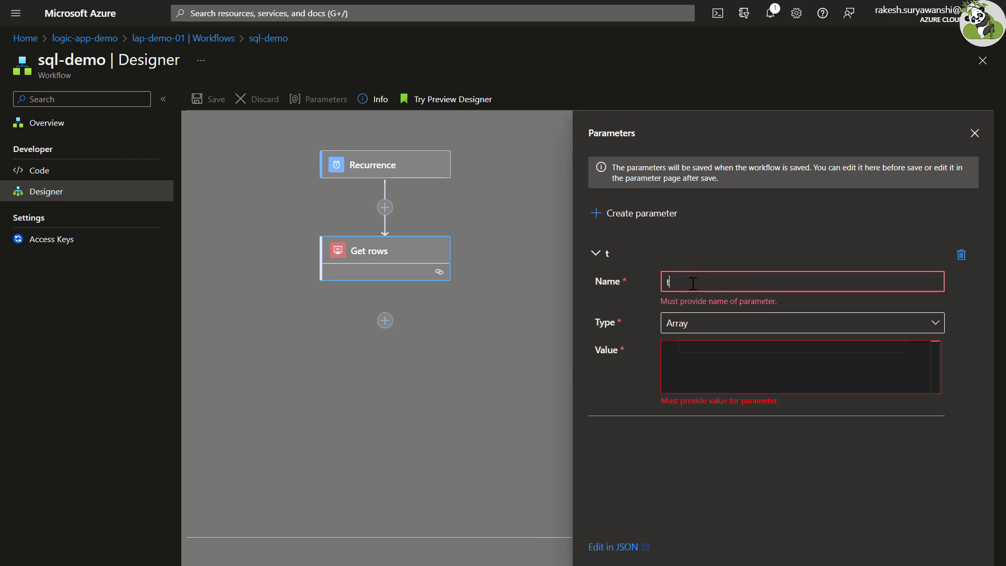
pyautogui.write('able_name')
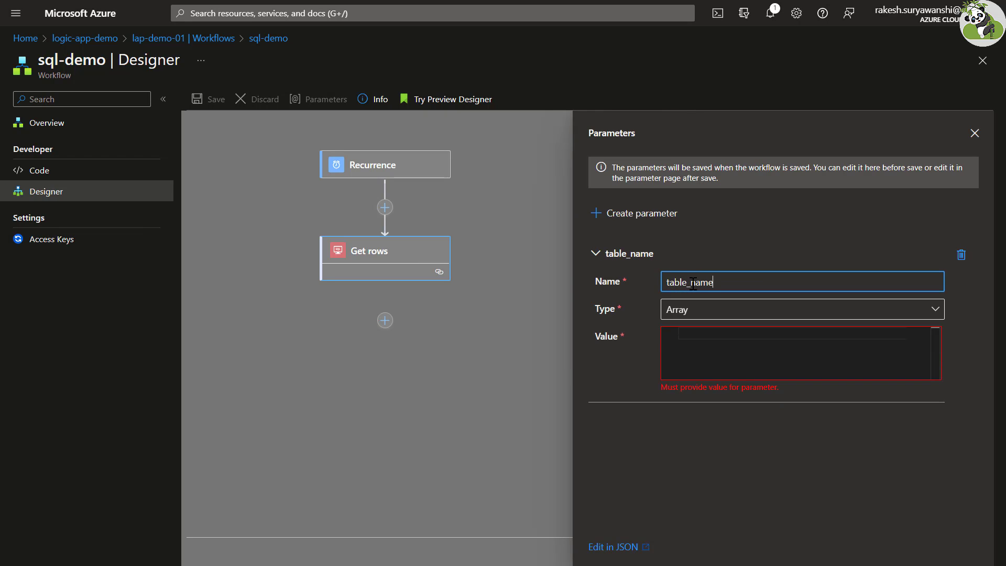
pyautogui.click(697, 303)
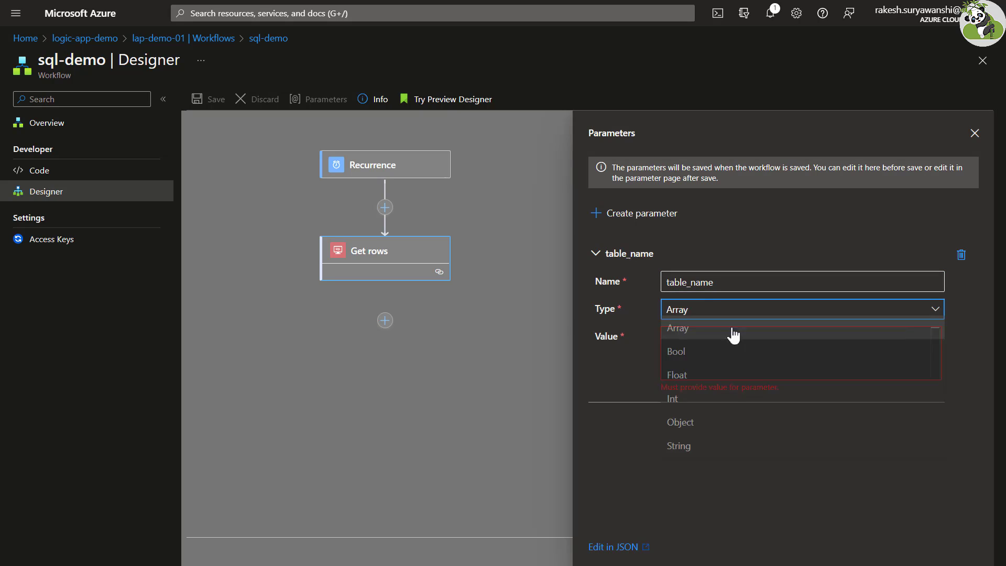
pyautogui.click(705, 451)
pyautogui.click(696, 338)
pyautogui.write('ITEM')
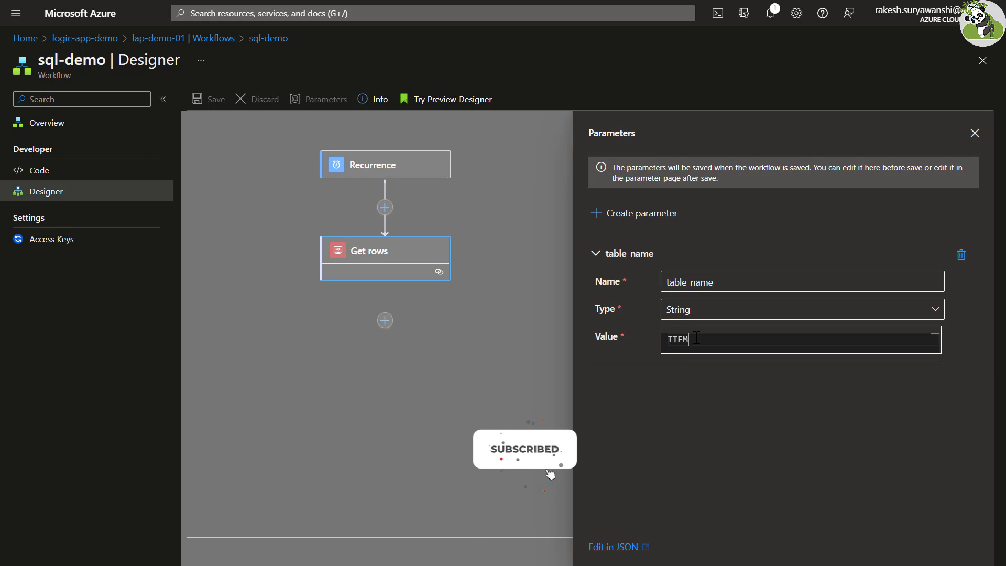
pyautogui.click(649, 255)
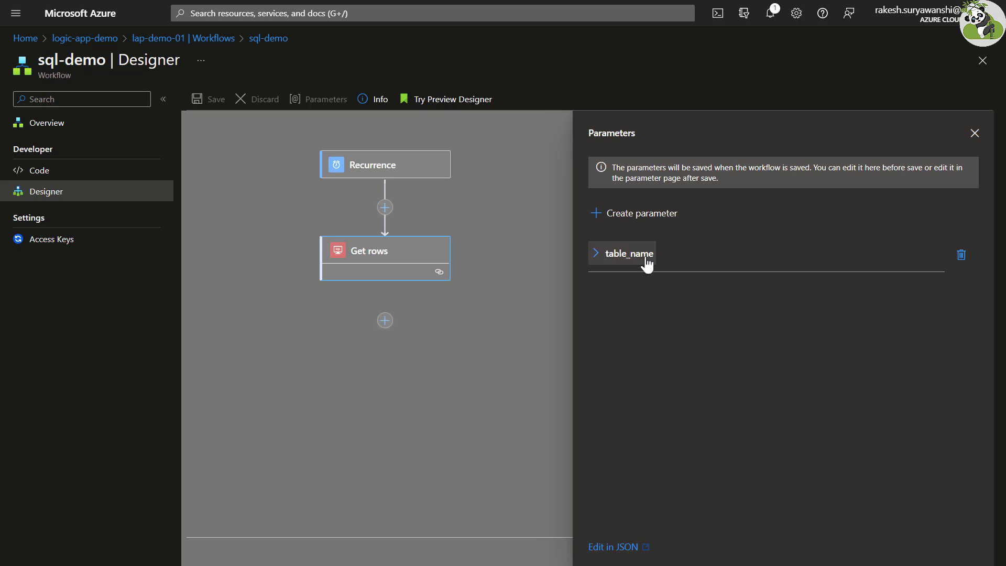
# Add a second workflow parameter and look up the stored procedure name uspGetItemsBySKU in create_table.sql in Visual Studio Code
pyautogui.click(627, 218)
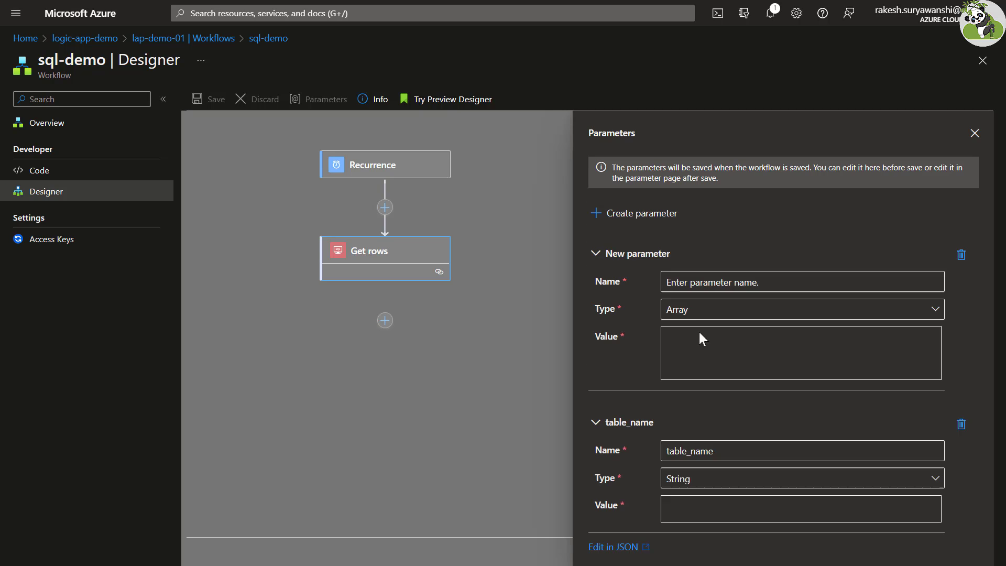
pyautogui.click(695, 315)
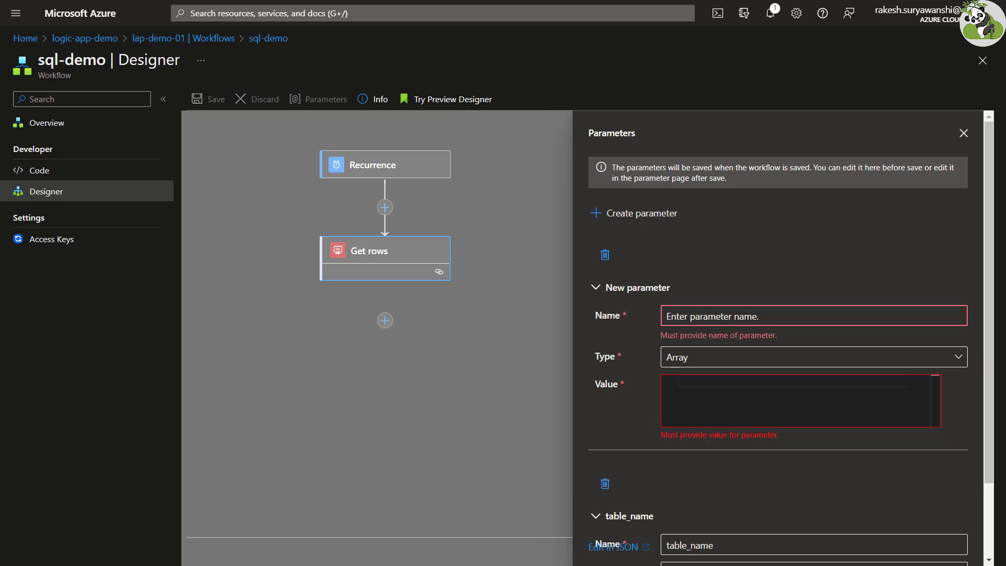
pyautogui.click(768, 511)
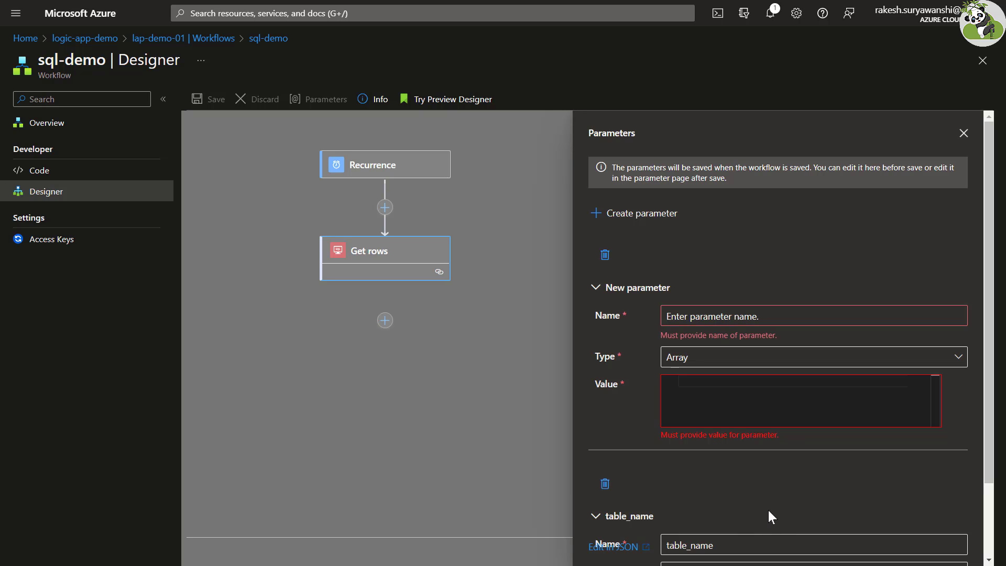
pyautogui.hotkey('alt', 'Tab')
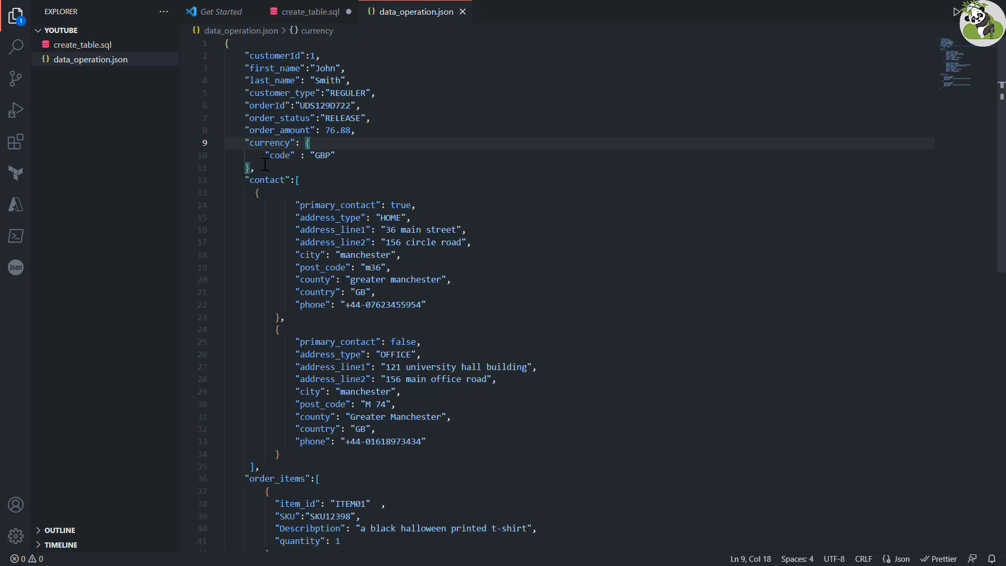
pyautogui.click(286, 13)
pyautogui.click(412, 279)
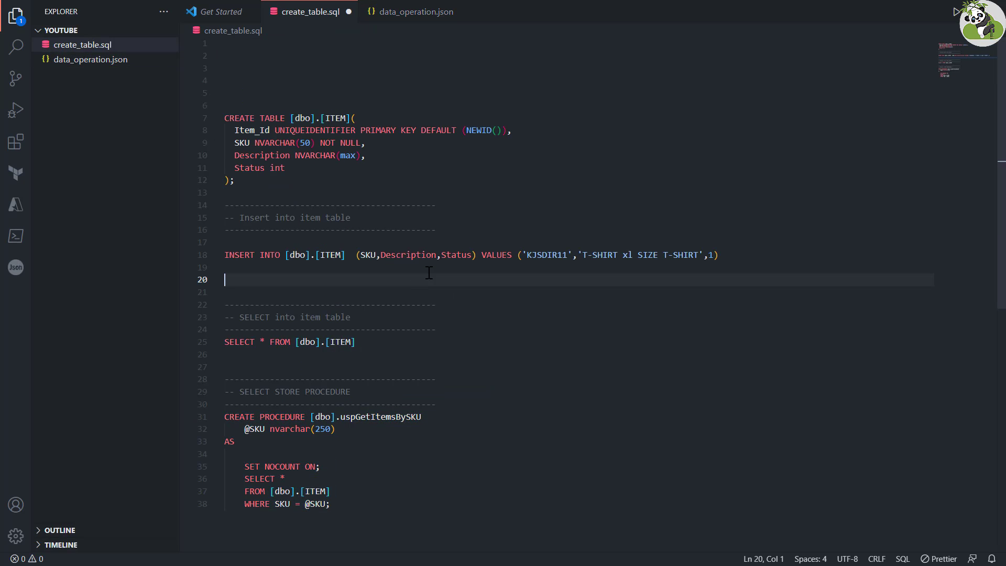
pyautogui.doubleClick(363, 415)
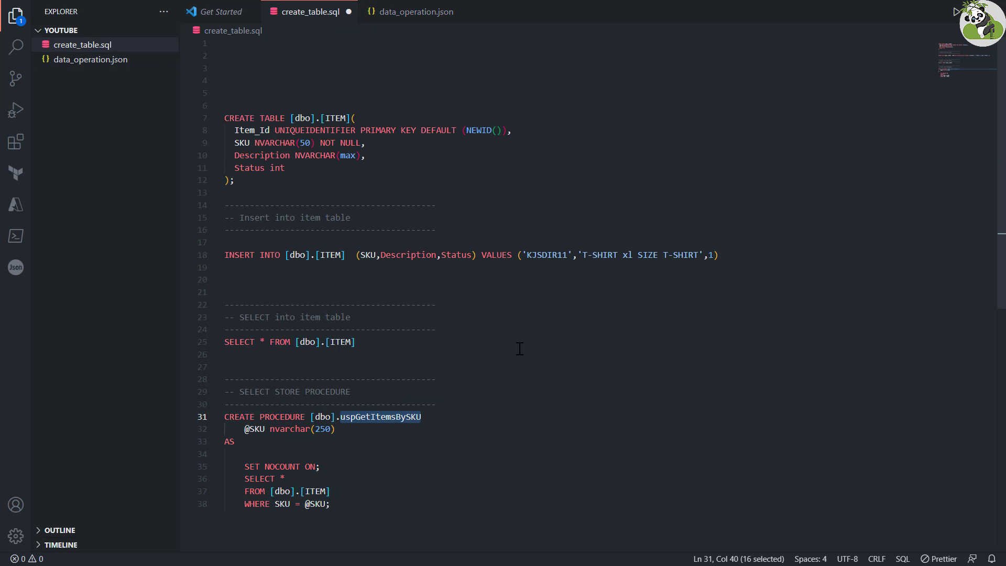
pyautogui.hotkey('alt', 'Tab')
# In the Azure portal, name the new parameter sp_get_items, set its type to String and its value to uspGetItemsBySKU
pyautogui.click(721, 313)
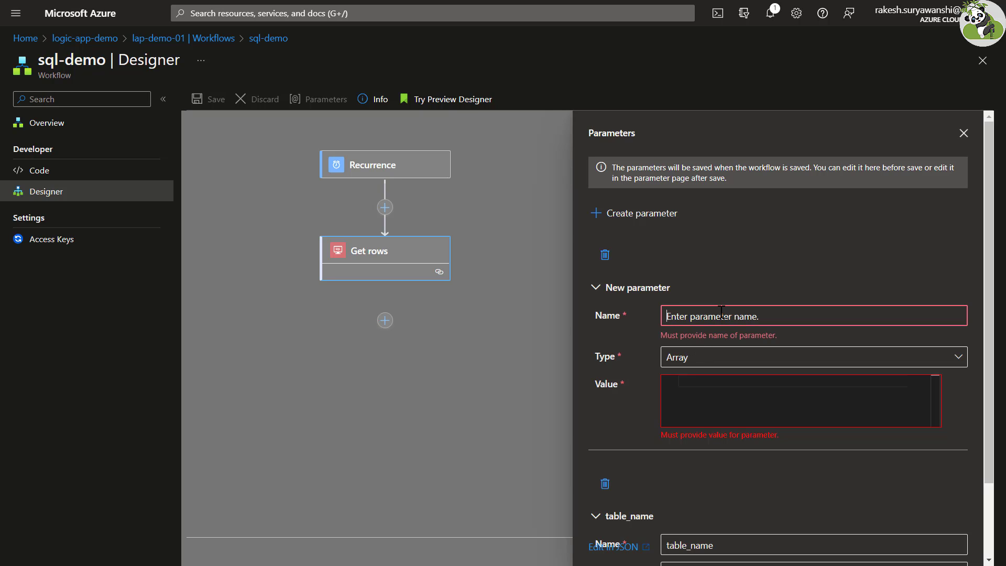
pyautogui.write('sp')
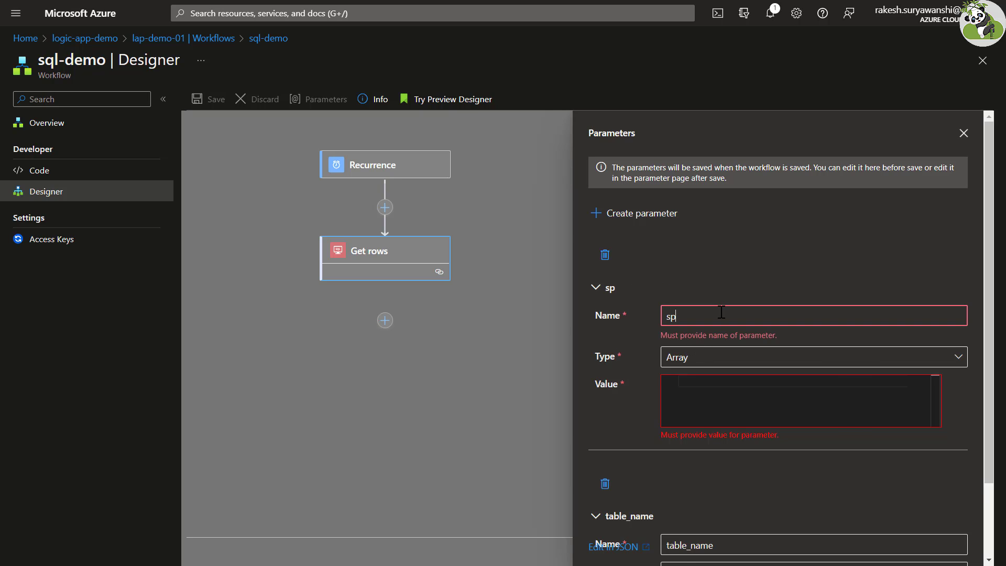
pyautogui.write('_get_items')
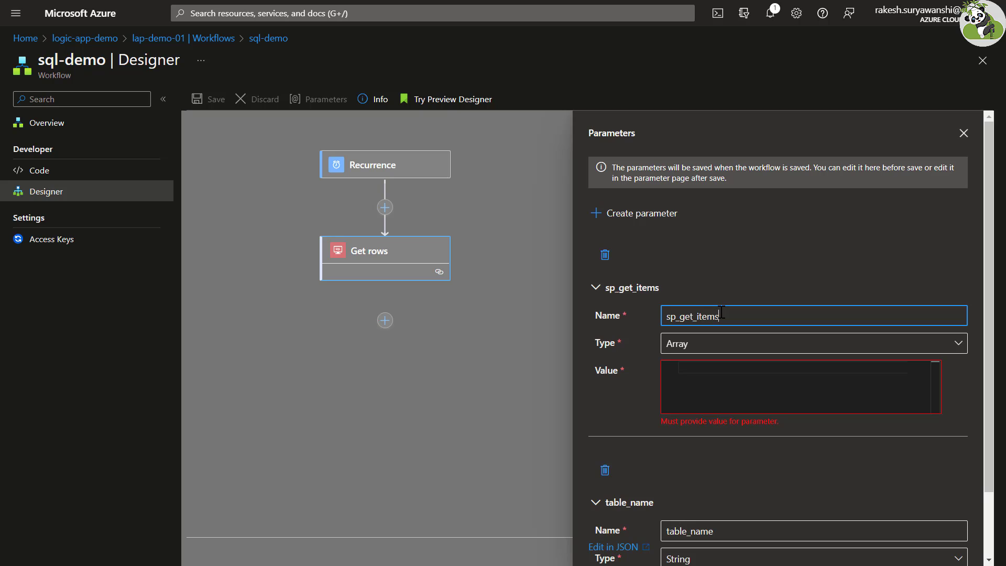
pyautogui.click(722, 346)
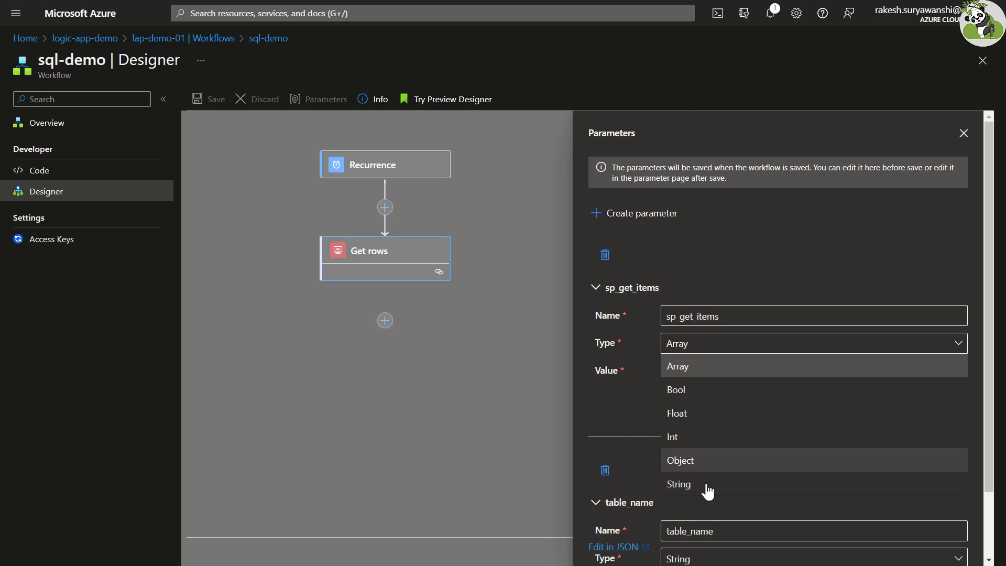
pyautogui.click(690, 482)
pyautogui.click(702, 340)
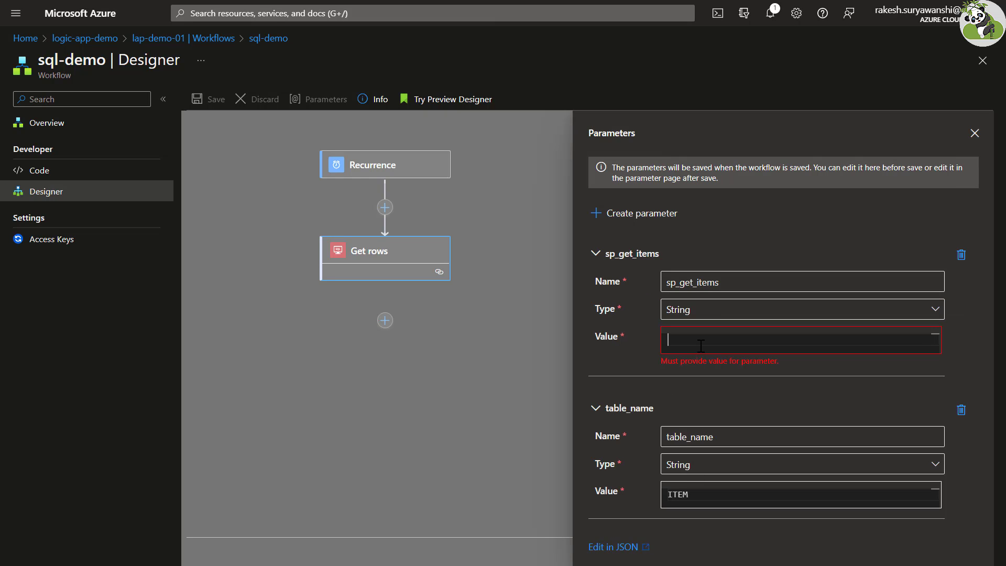
pyautogui.write('uspGetItemsBySKU')
pyautogui.click(596, 253)
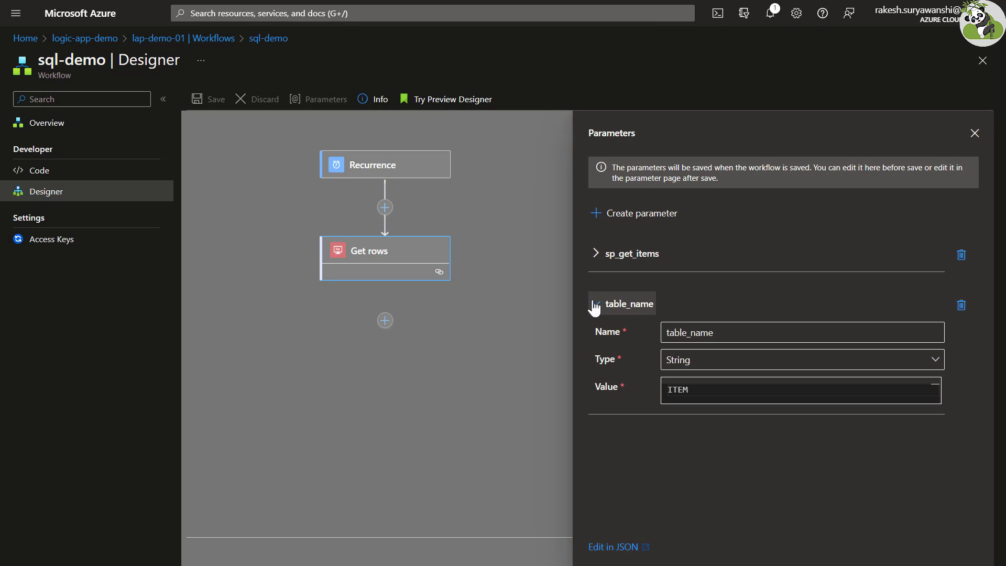
pyautogui.click(594, 304)
# Leave the workflow parameters and use the table_name parameter as the table name of Get rows
pyautogui.click(974, 133)
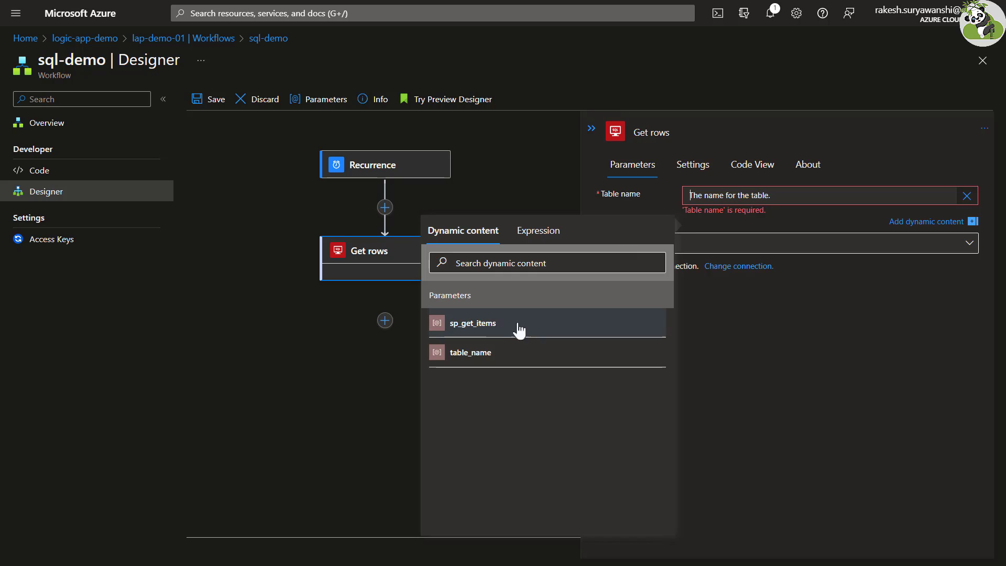
pyautogui.click(482, 357)
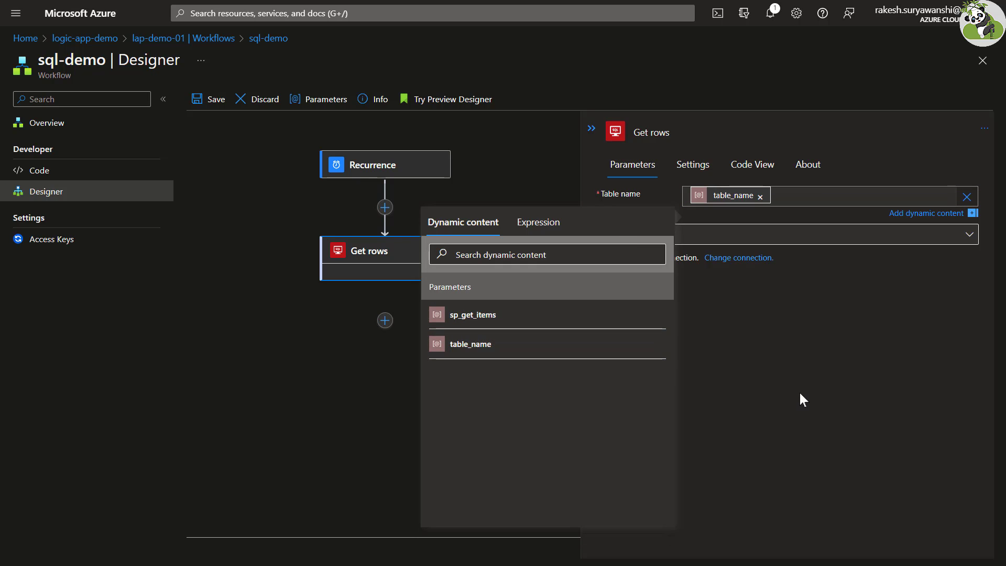
# Try adding an empty Where condition to the Get rows action and remove it
pyautogui.click(725, 231)
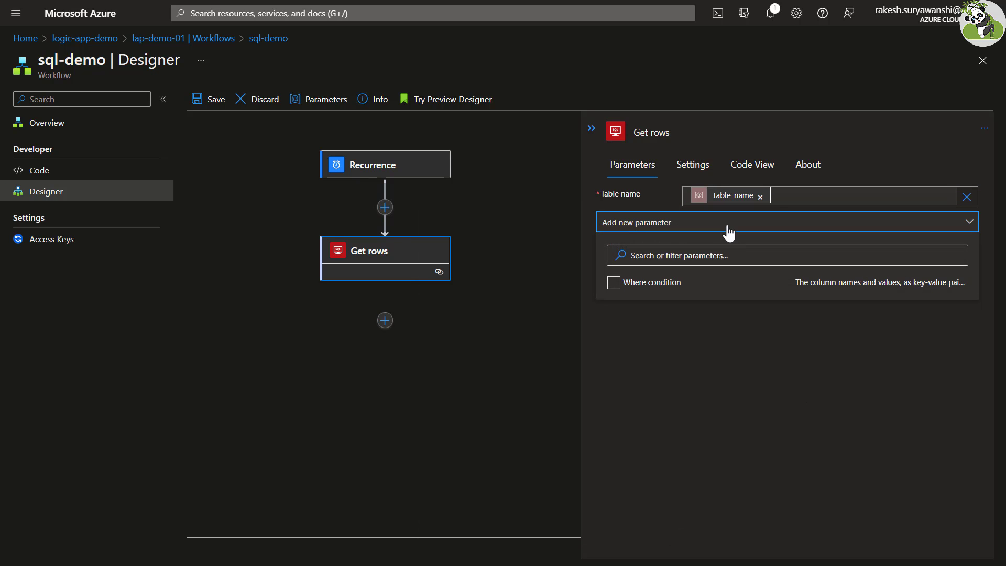
pyautogui.click(633, 286)
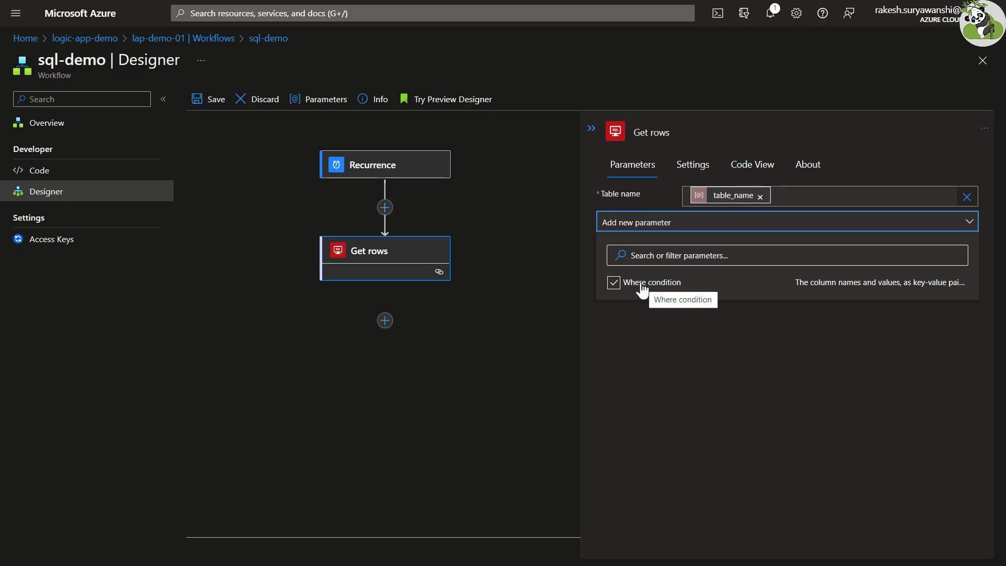
pyautogui.click(671, 359)
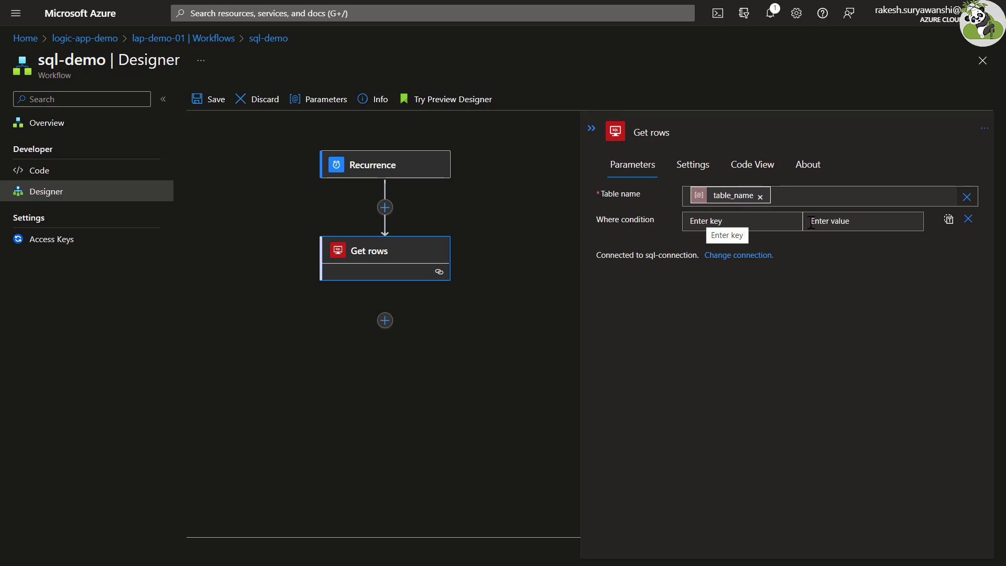
pyautogui.click(968, 219)
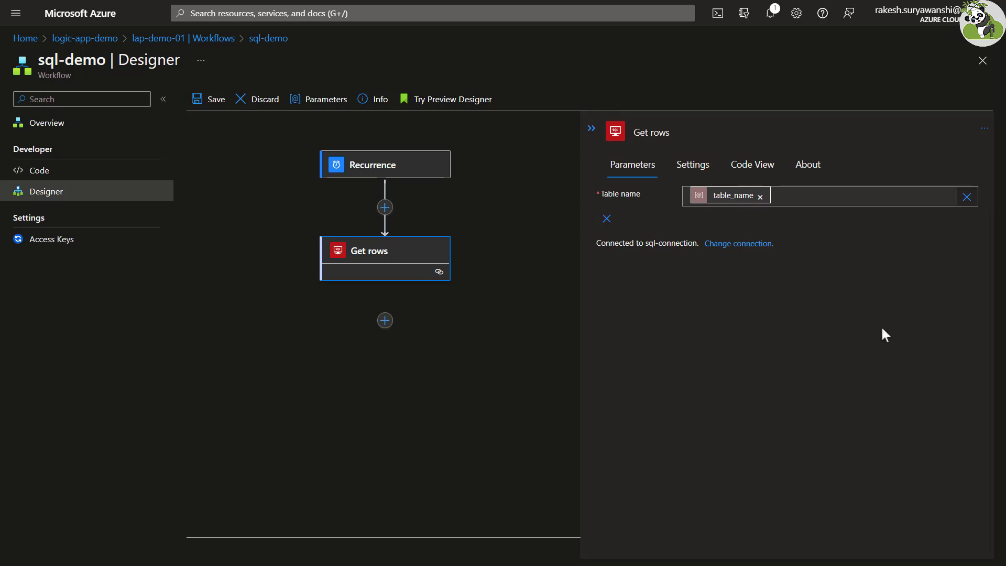
# Save the sql-demo workflow and run its trigger from the workflow overview
pyautogui.click(531, 332)
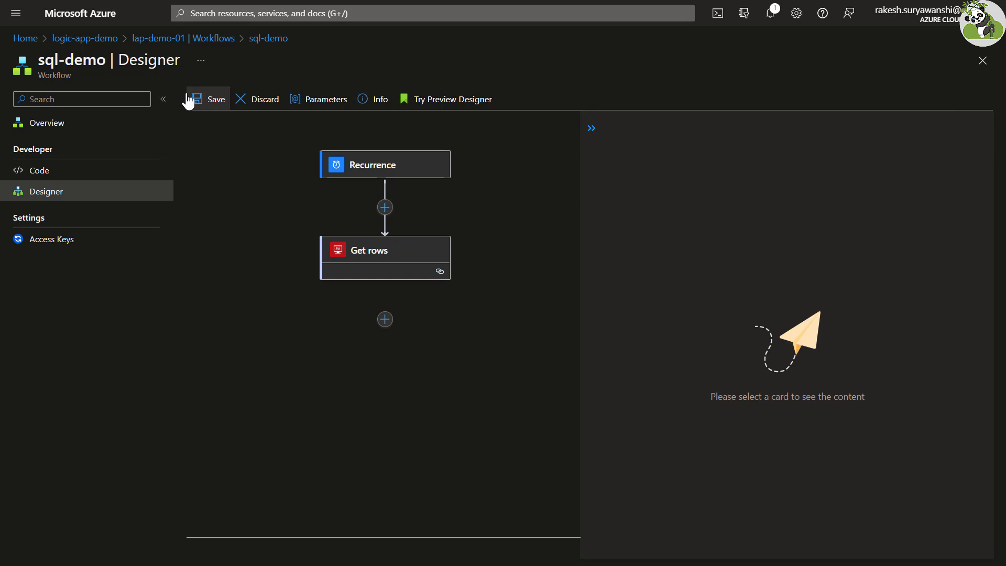
pyautogui.click(198, 99)
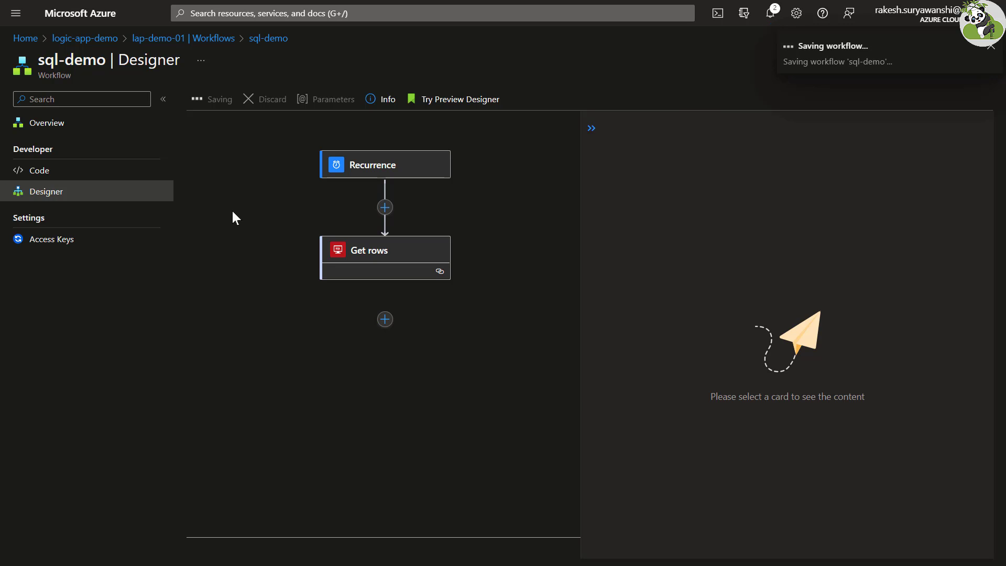
pyautogui.click(76, 124)
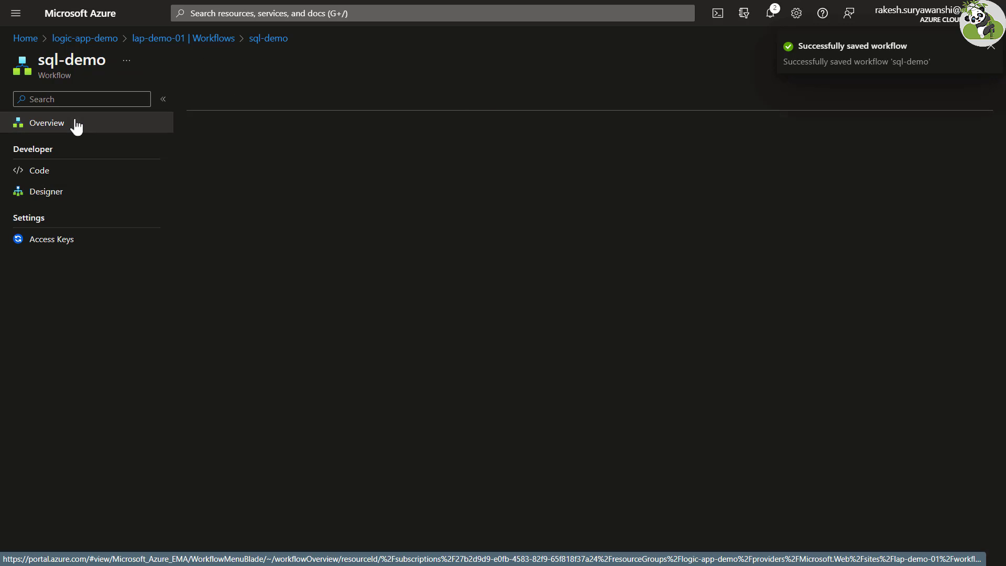
pyautogui.click(220, 99)
pyautogui.click(200, 120)
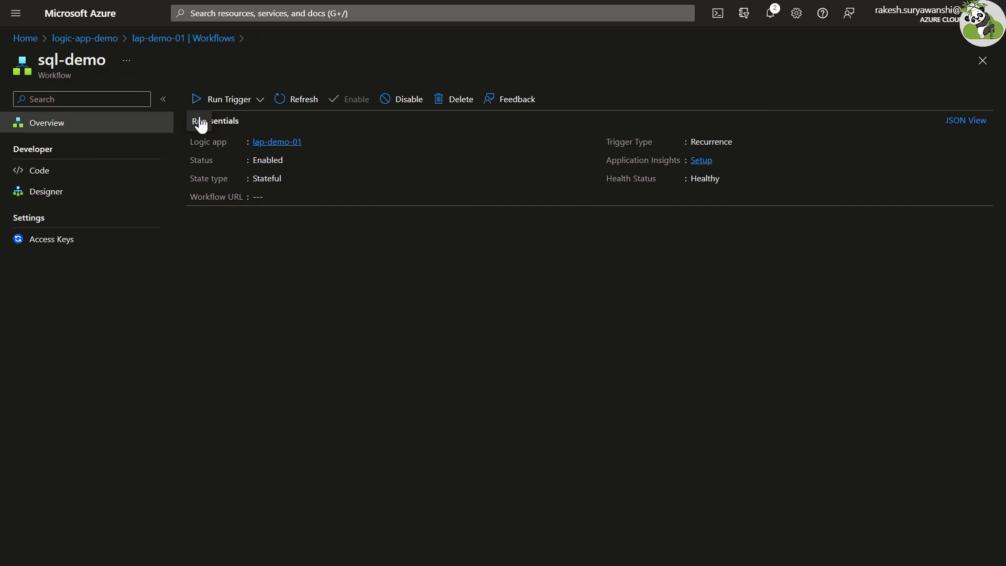
# Open the most recent run in the run history and examine the inputs and outputs of Get rows
pyautogui.press('F11')
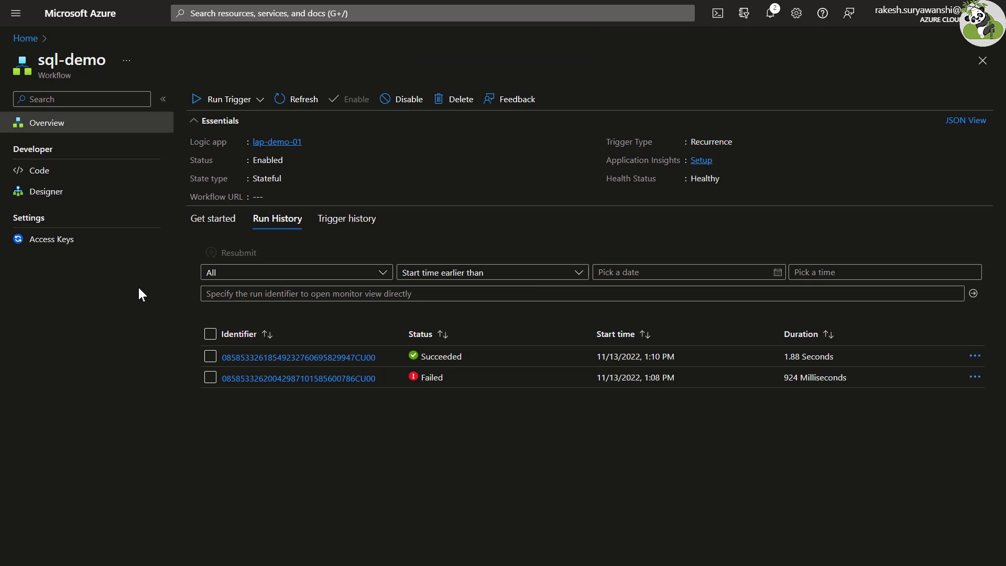
pyautogui.click(333, 359)
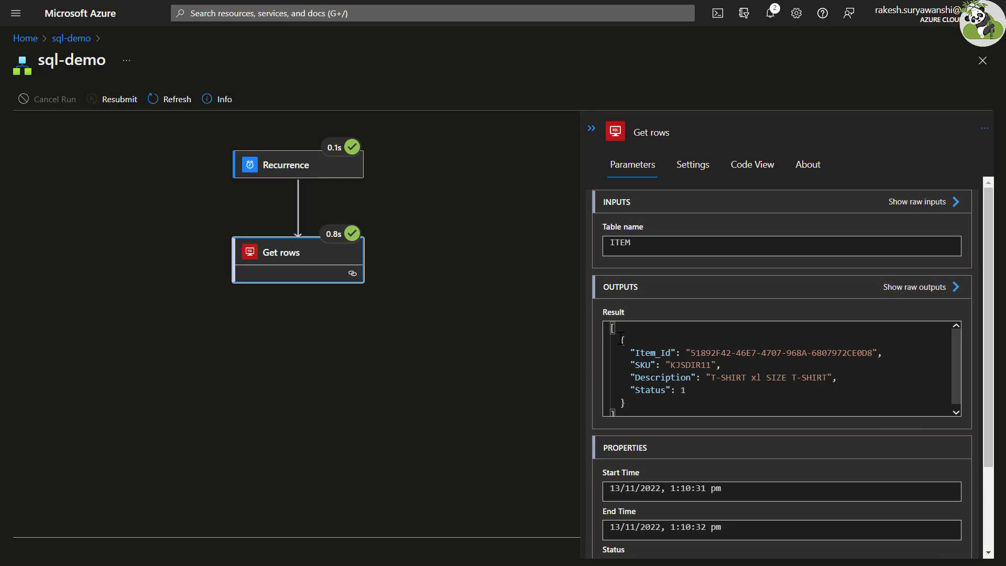
# Examine the Item_Id, SKU and other fields returned in the Get rows result
pyautogui.moveTo(621, 338); pyautogui.dragTo(634, 398)
pyautogui.click(714, 386)
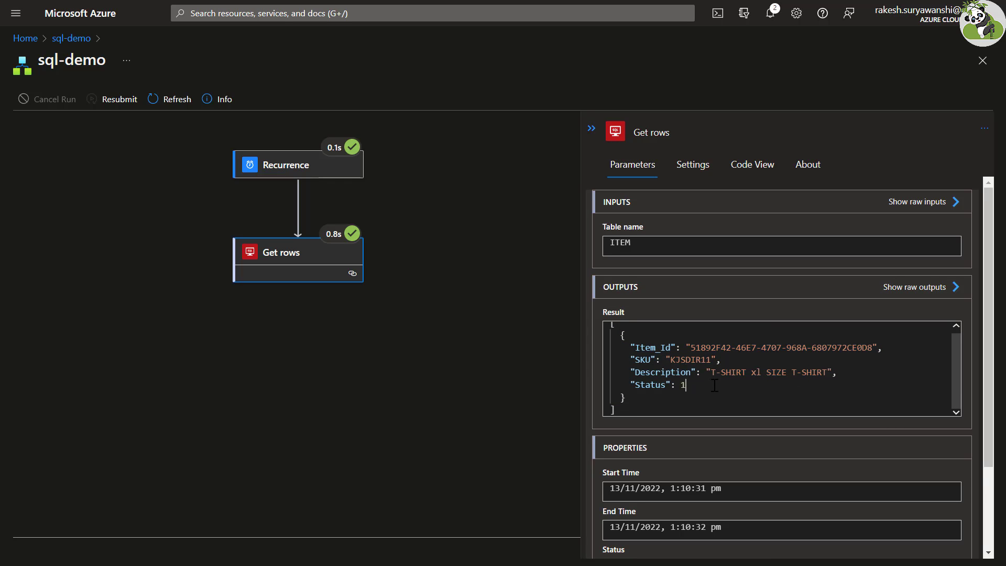
pyautogui.moveTo(690, 344); pyautogui.dragTo(871, 351)
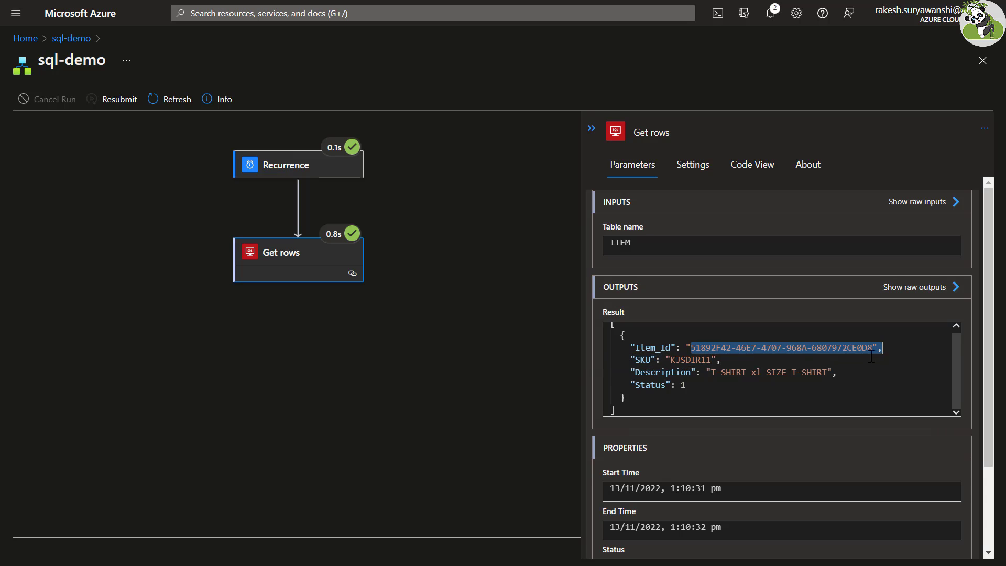
pyautogui.click(671, 359)
pyautogui.doubleClick(676, 359)
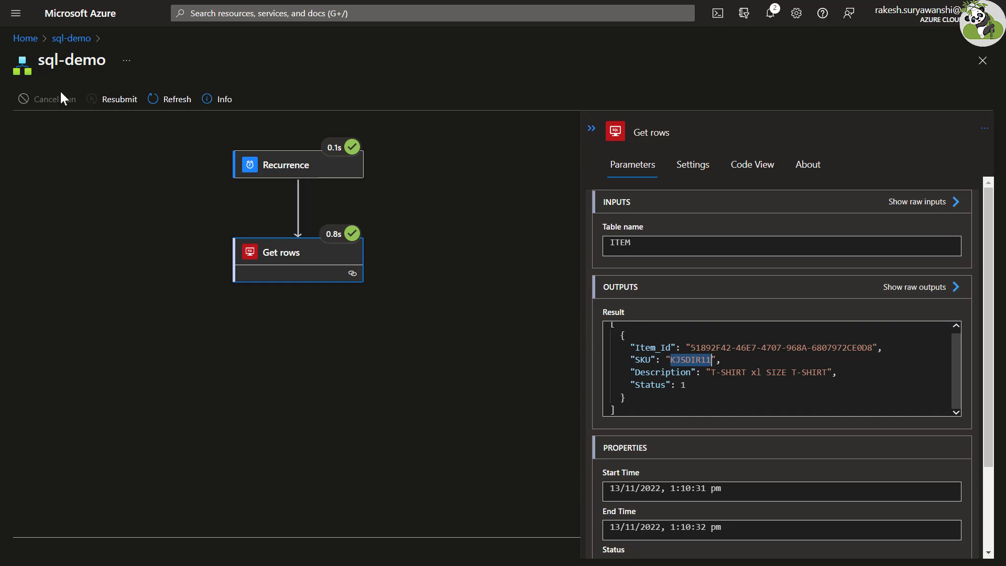
# Open the connections of lap-demo-01 and inspect the details of the sql-connection service provider connection
pyautogui.click(72, 39)
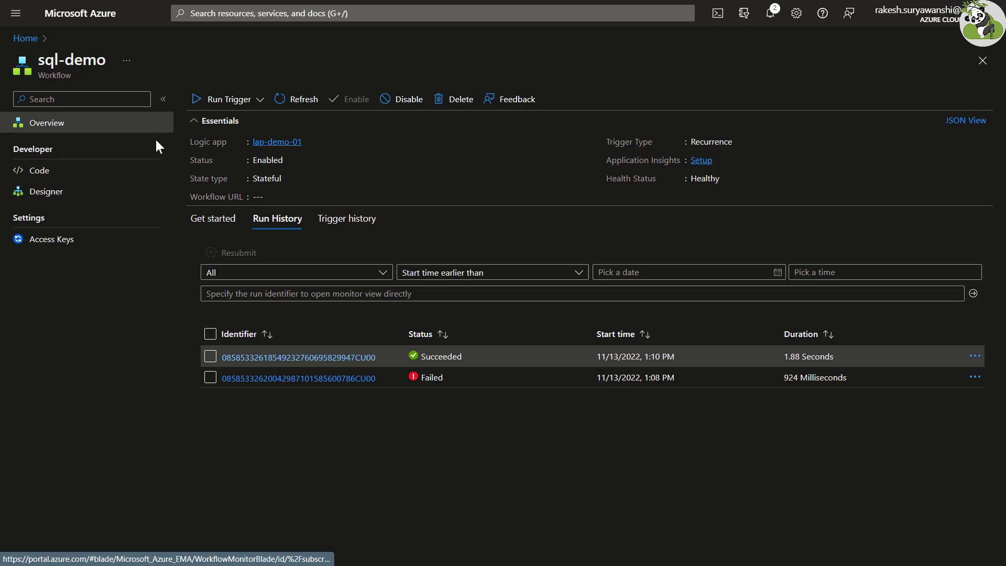
pyautogui.click(274, 144)
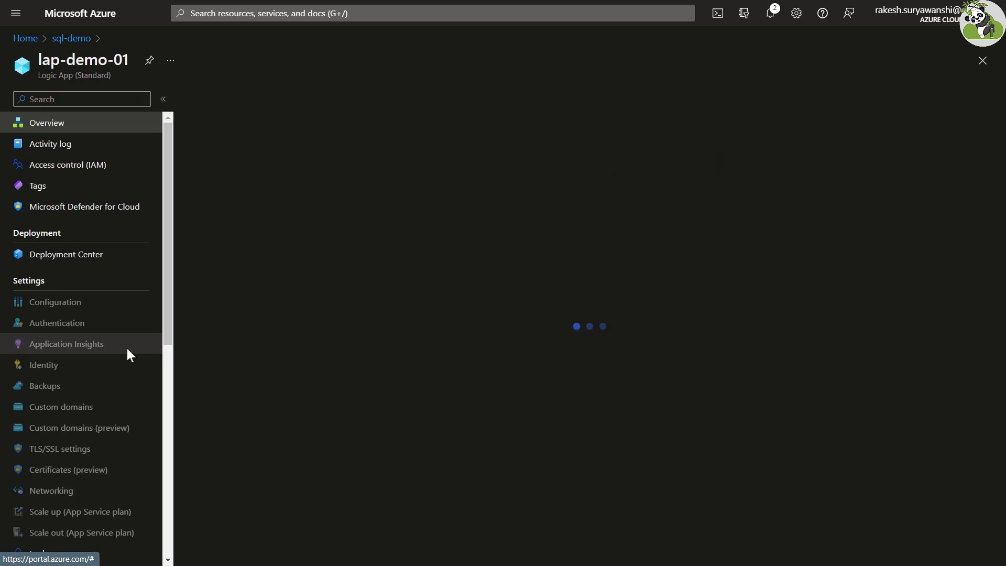
pyautogui.click(63, 320)
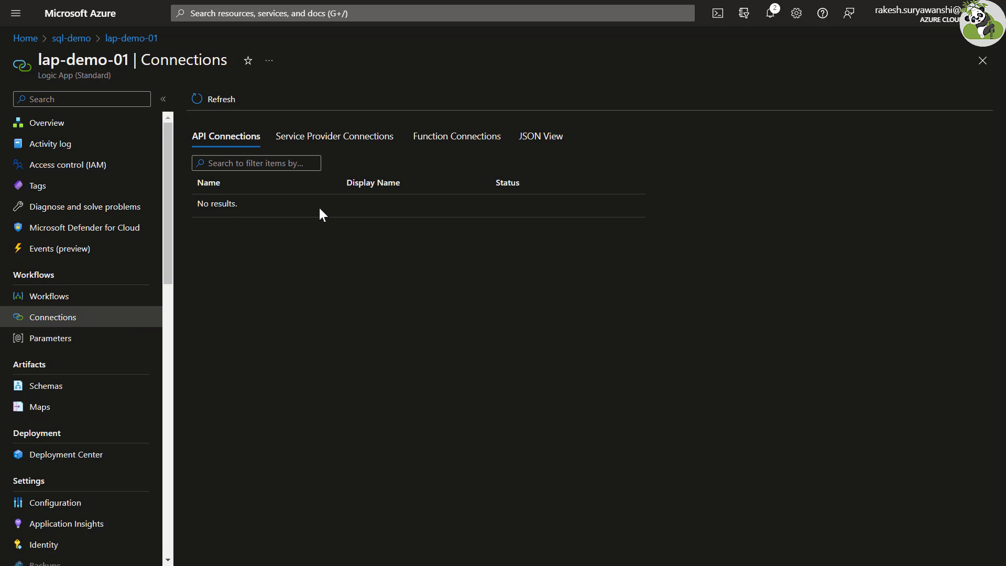
pyautogui.click(345, 139)
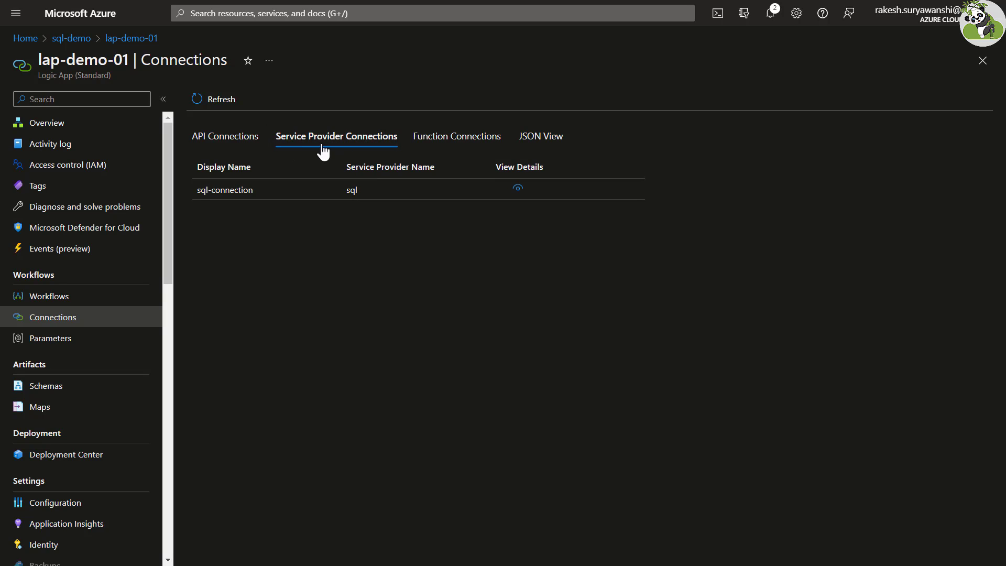
pyautogui.moveTo(197, 188); pyautogui.dragTo(263, 191)
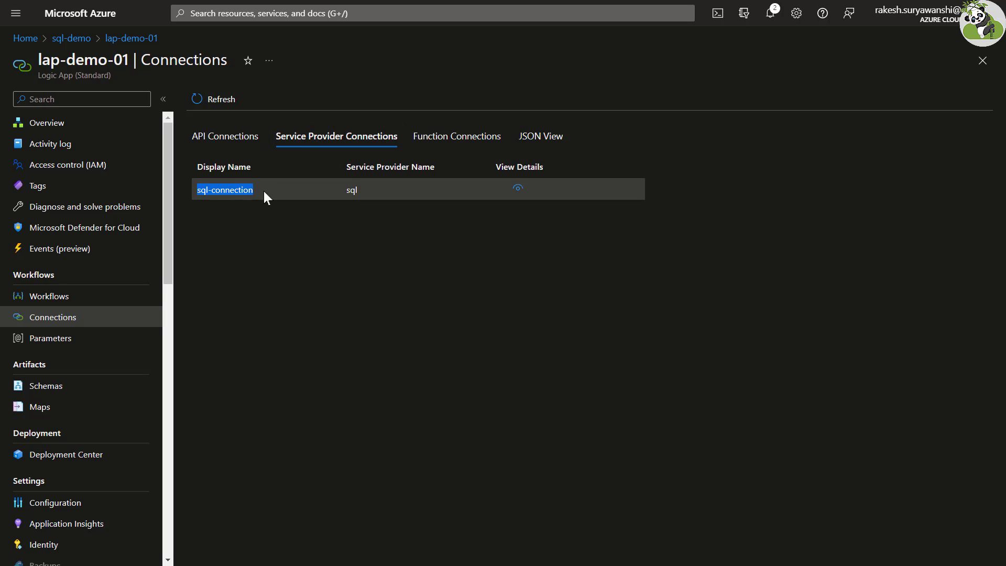
pyautogui.click(516, 189)
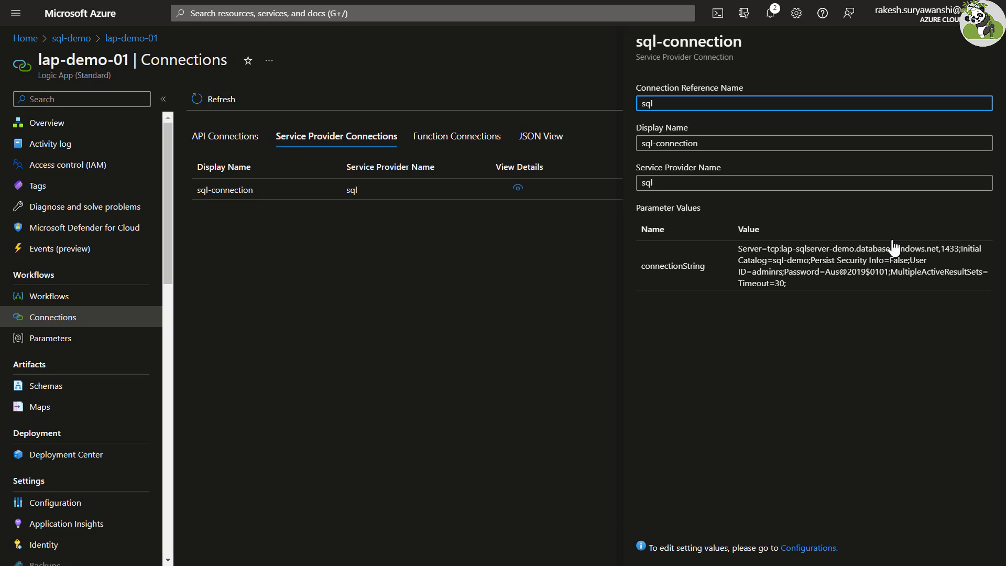
pyautogui.moveTo(733, 246); pyautogui.dragTo(810, 282)
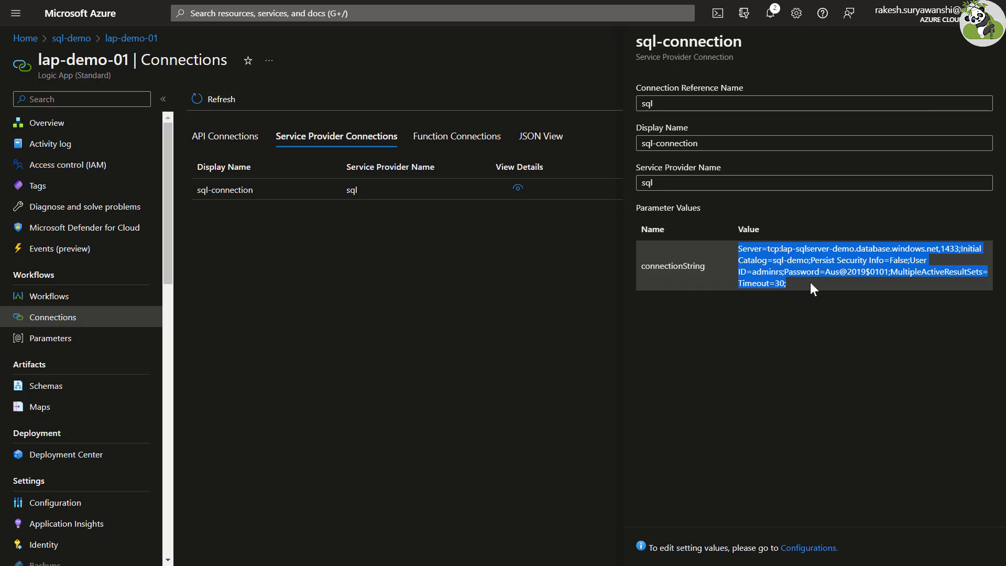
pyautogui.click(984, 52)
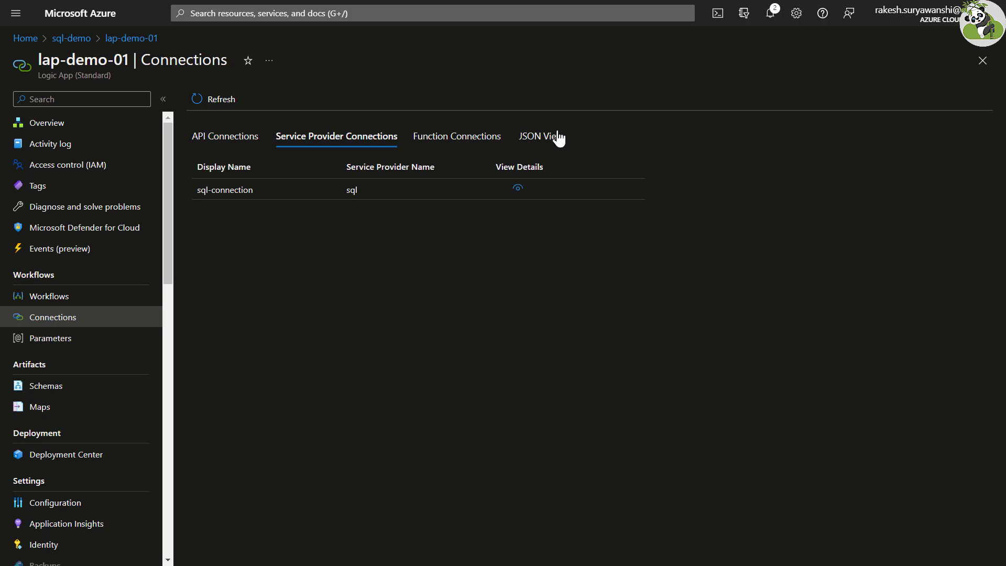
# Examine the JSON definition of the connections, including serviceProviderConnections, the connectionString app setting reference and the service provider id
pyautogui.click(549, 137)
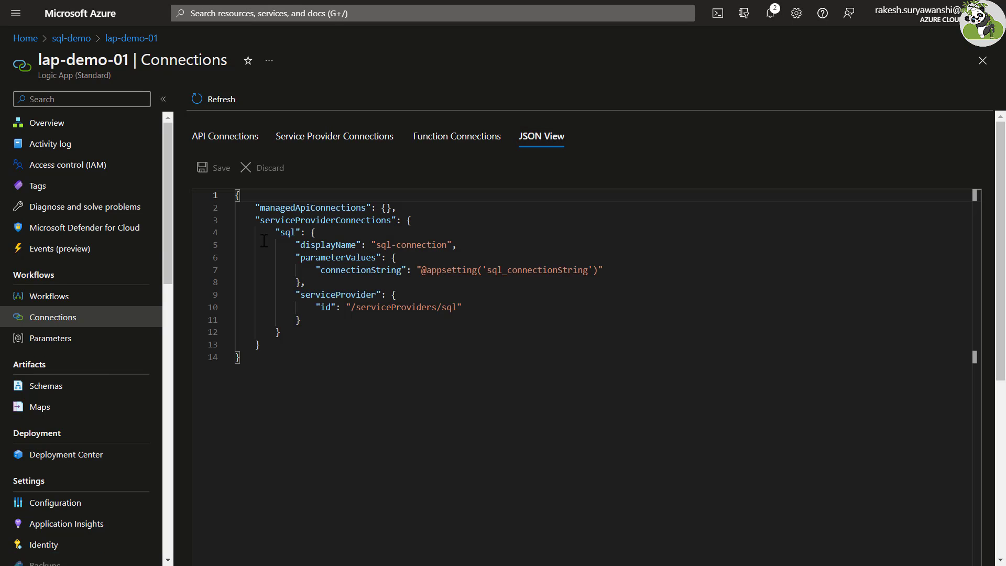
pyautogui.moveTo(253, 220); pyautogui.dragTo(403, 222)
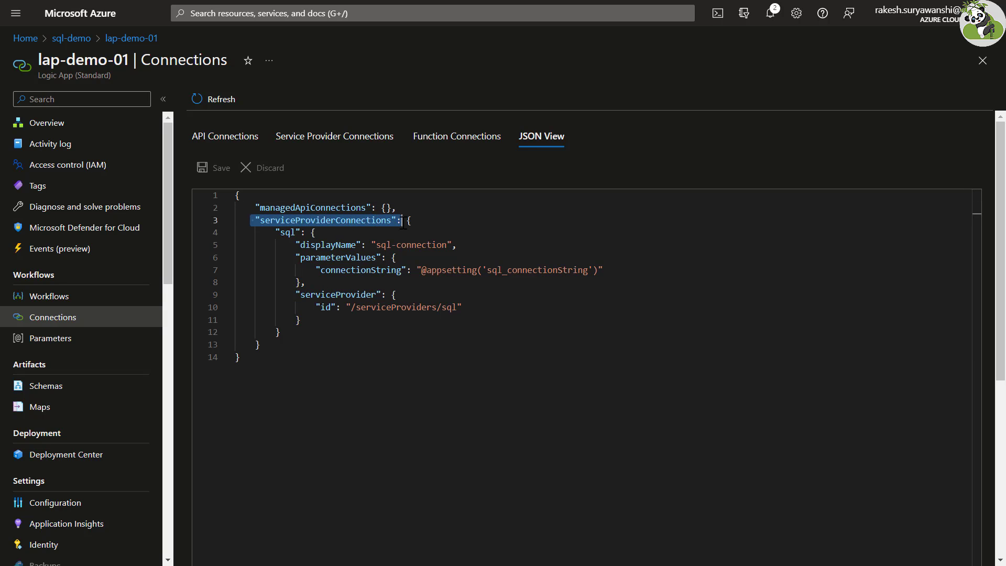
pyautogui.click(265, 233)
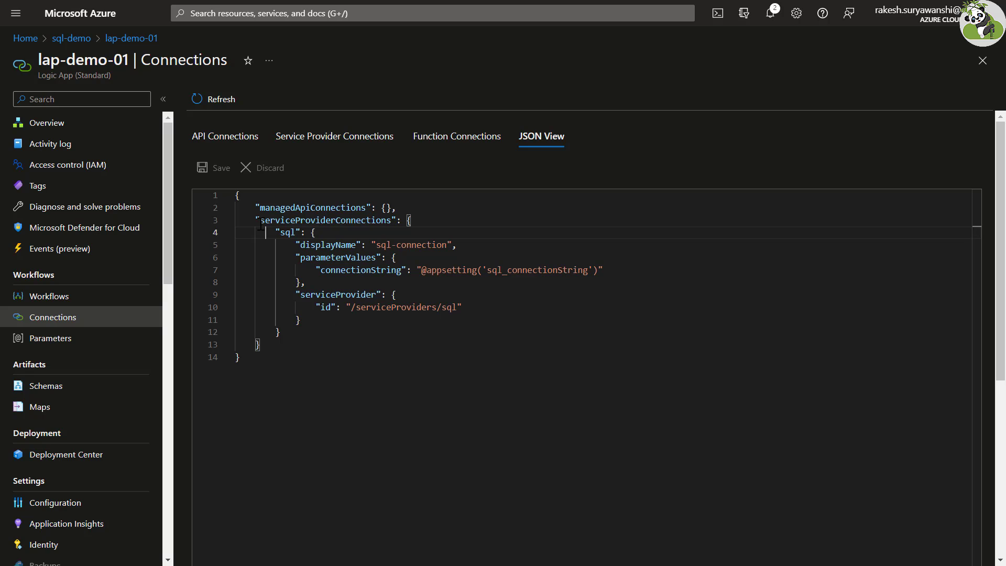
pyautogui.moveTo(261, 223); pyautogui.dragTo(365, 222)
pyautogui.moveTo(266, 232); pyautogui.dragTo(470, 246)
pyautogui.moveTo(294, 257); pyautogui.dragTo(308, 283)
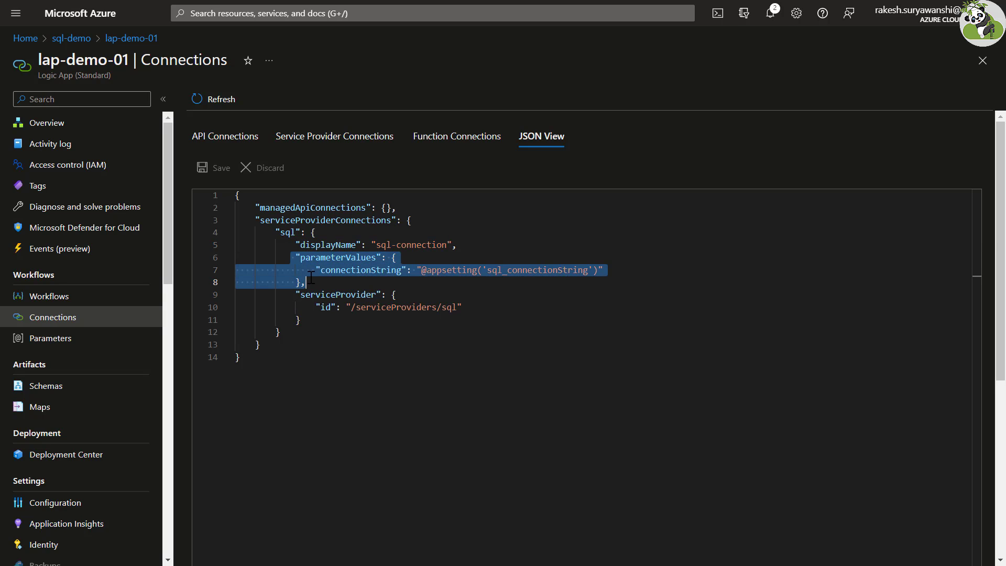
pyautogui.click(457, 270)
pyautogui.doubleClick(456, 270)
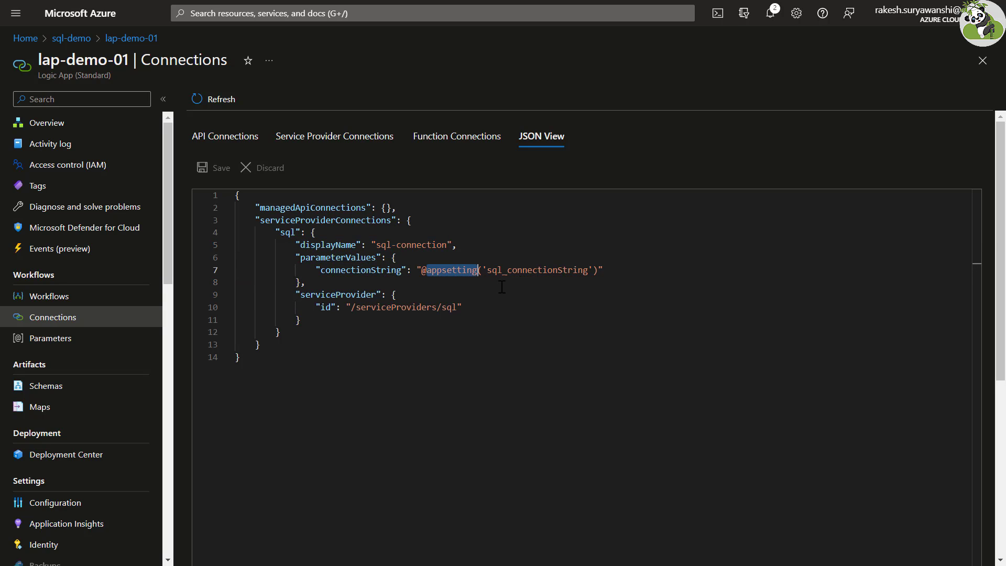
pyautogui.click(540, 270)
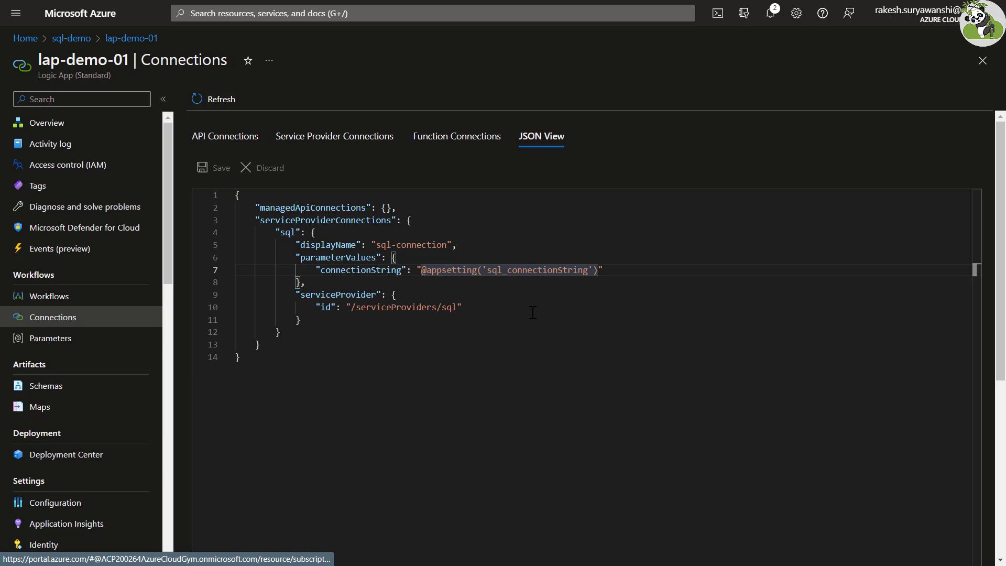
pyautogui.doubleClick(505, 270)
pyautogui.moveTo(295, 297); pyautogui.dragTo(316, 322)
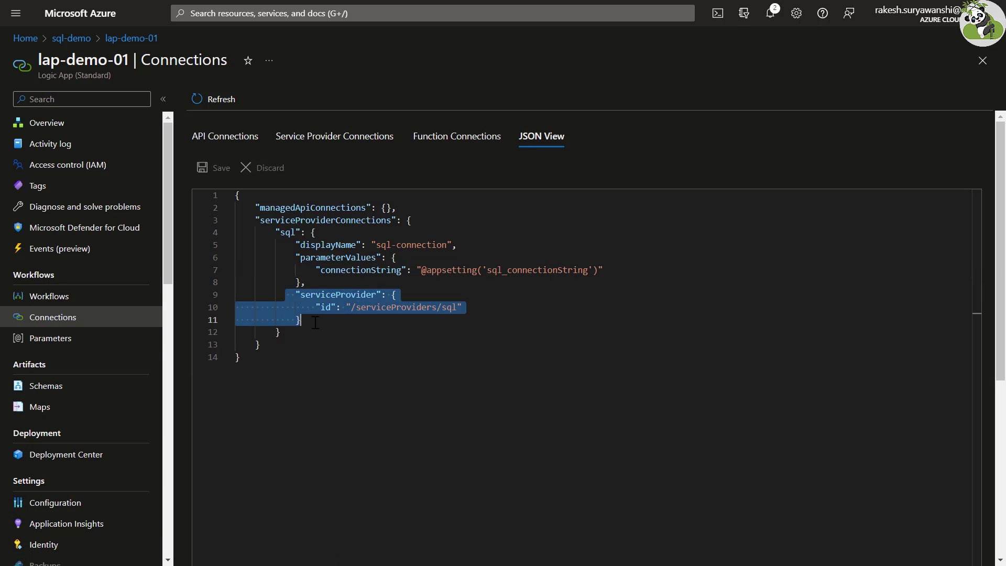
pyautogui.doubleClick(393, 307)
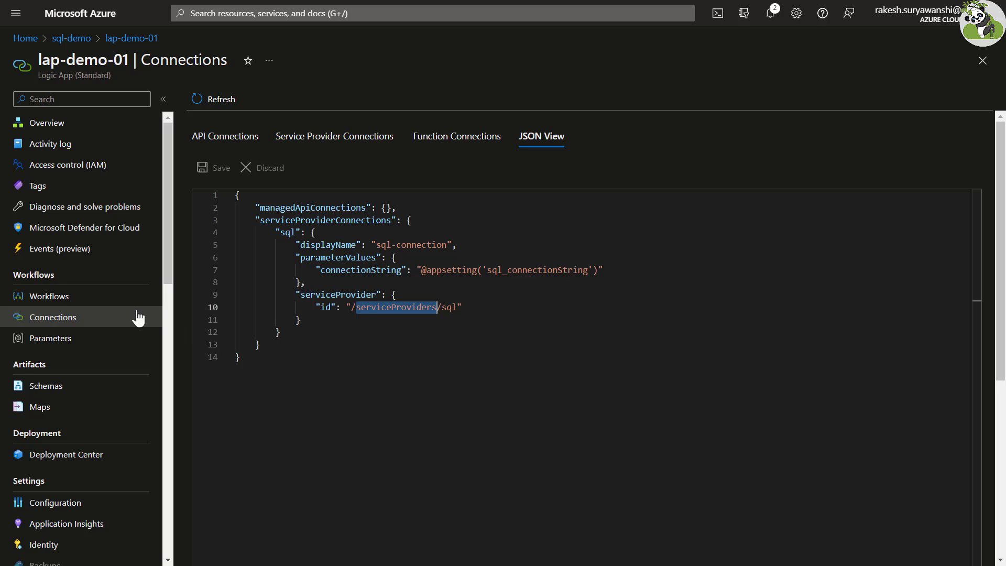
# Open the sql-demo workflow in the designer and add a SQL Server Insert row action after Get rows
pyautogui.click(84, 298)
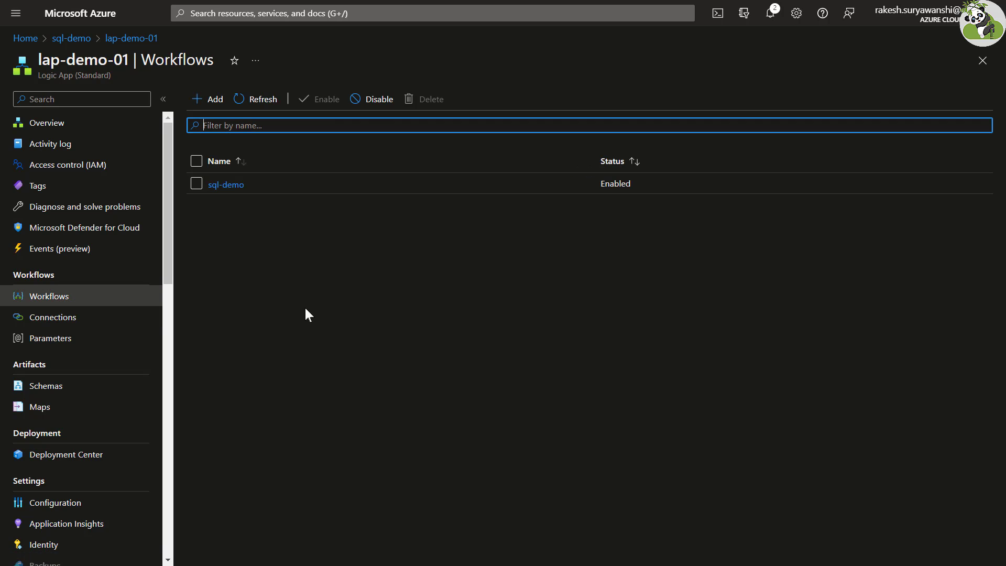
pyautogui.click(223, 186)
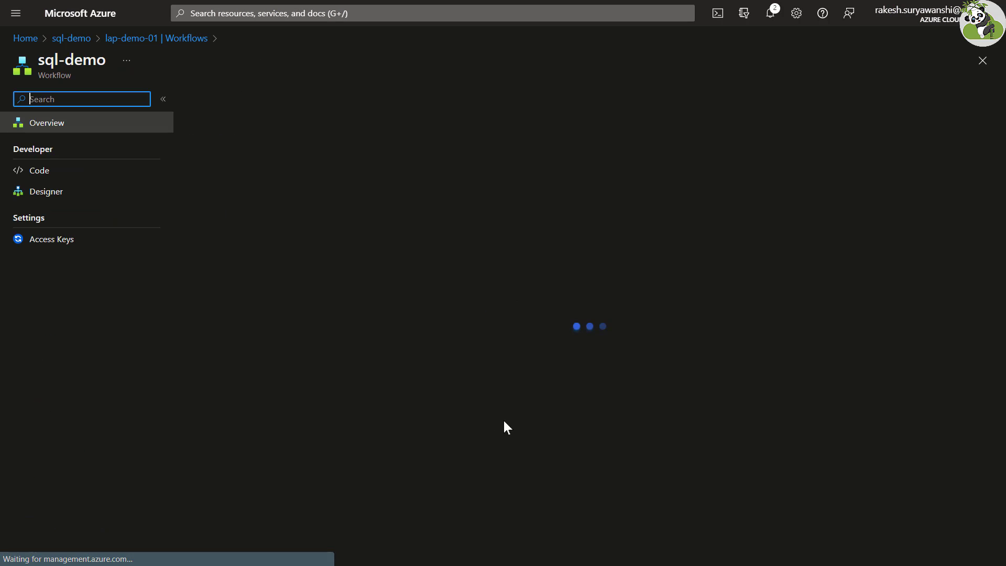
pyautogui.click(133, 195)
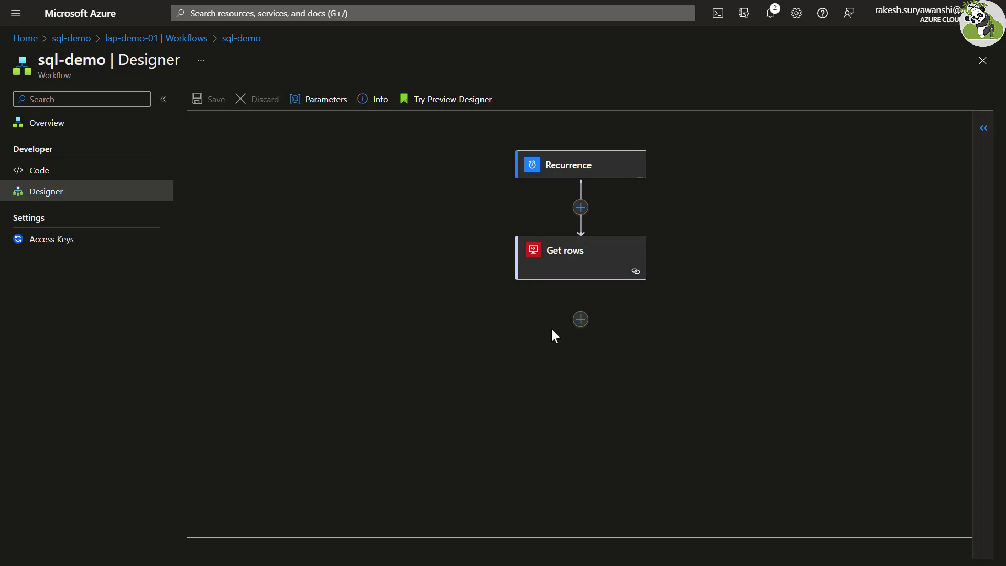
pyautogui.click(580, 321)
pyautogui.click(595, 341)
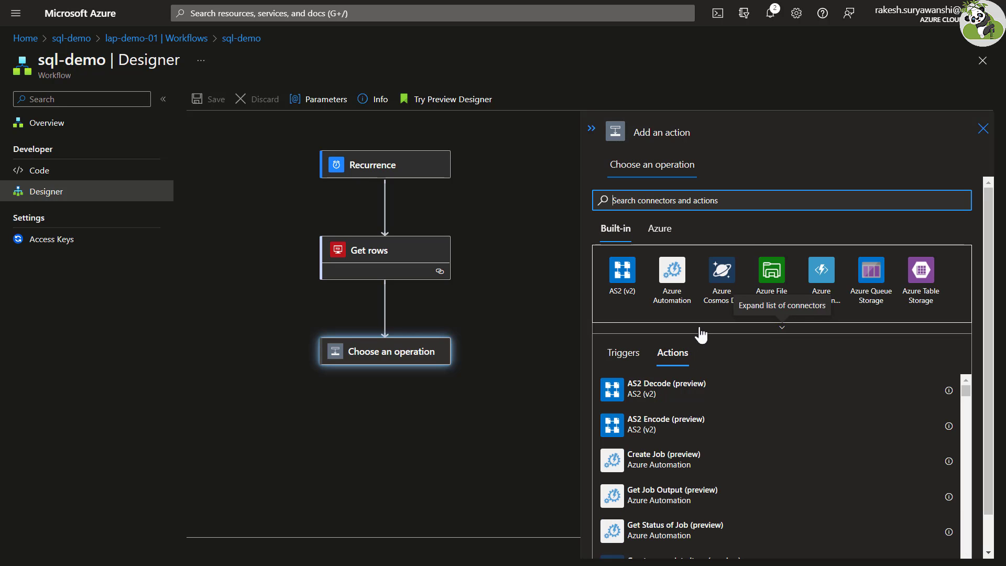
pyautogui.click(696, 332)
pyautogui.click(670, 478)
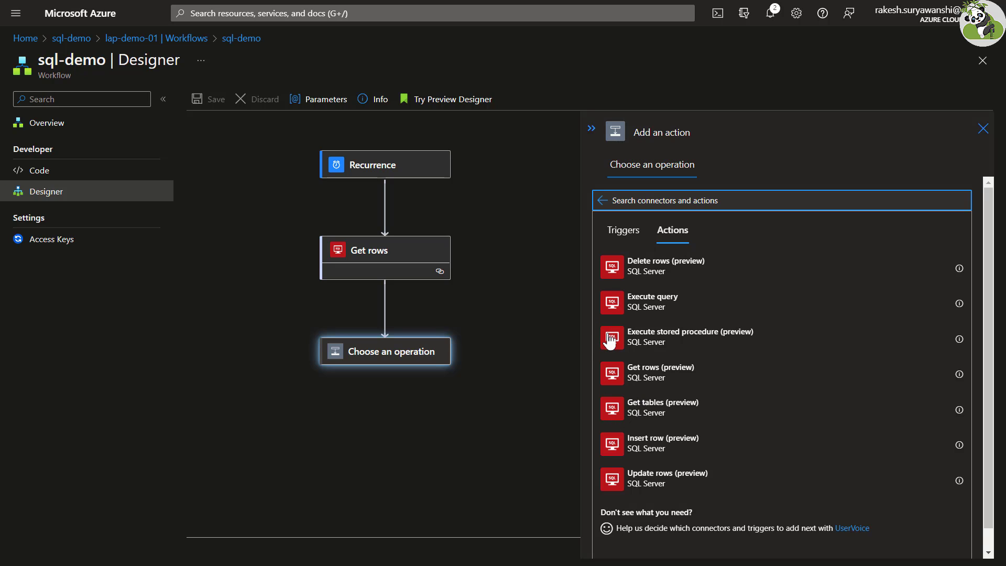
pyautogui.click(609, 445)
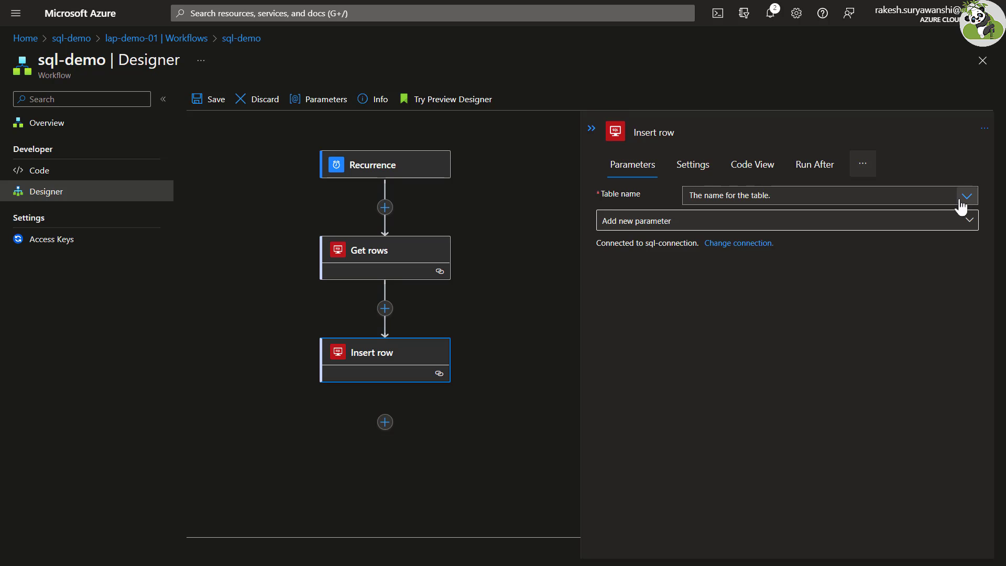
# Use the table_name parameter as the table name of Insert row and add the Set columns parameter
pyautogui.click(783, 195)
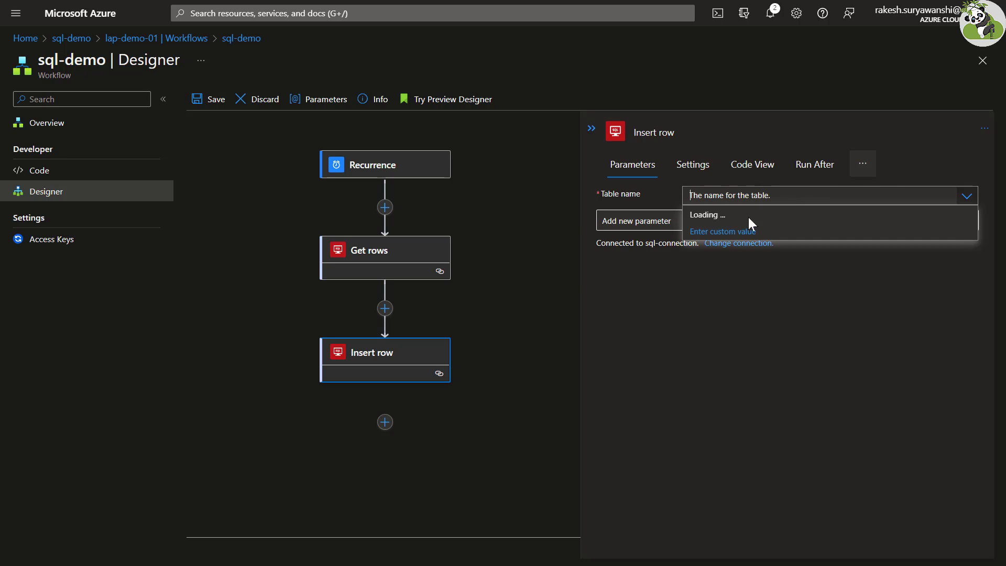
pyautogui.click(696, 232)
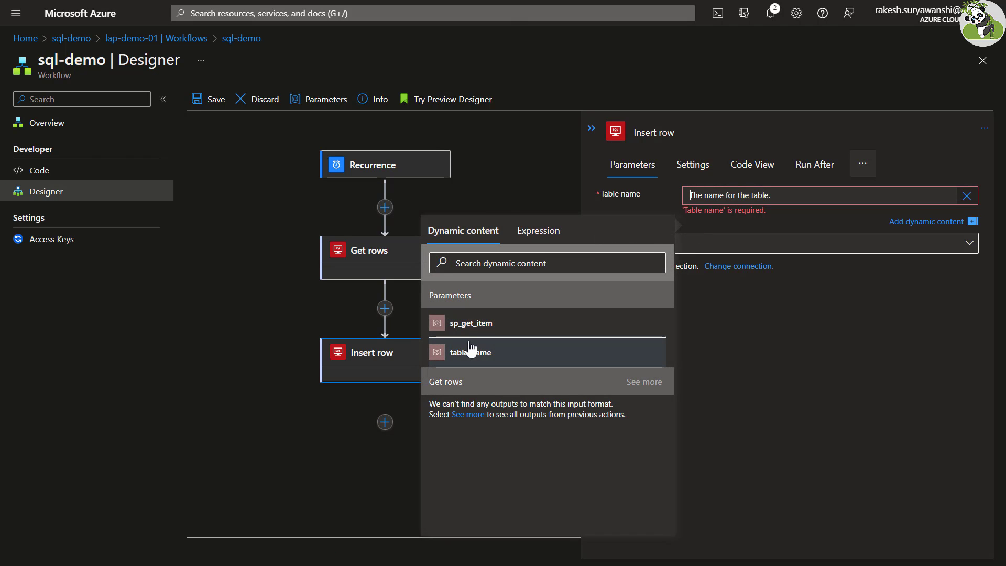
pyautogui.click(828, 413)
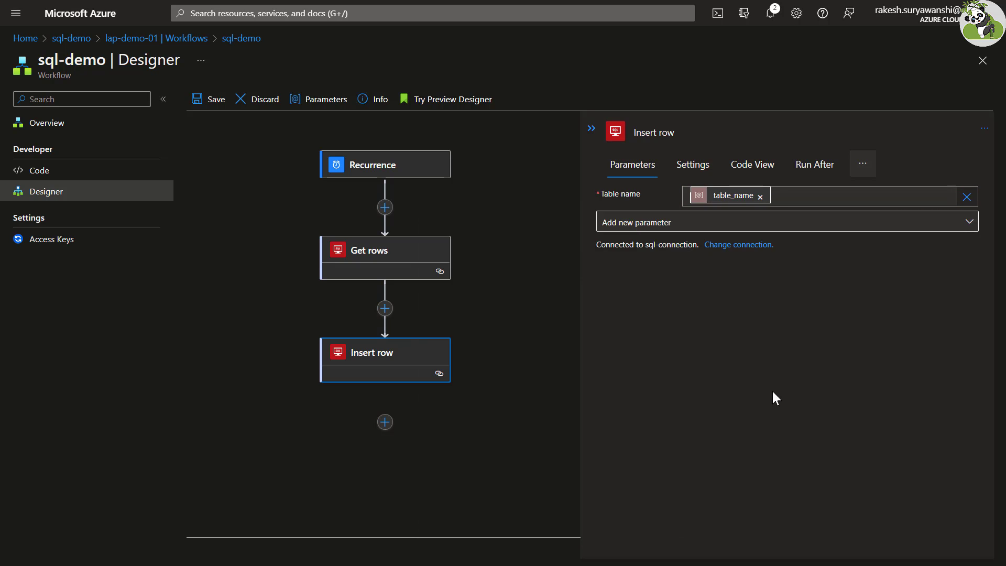
pyautogui.click(857, 236)
pyautogui.click(651, 285)
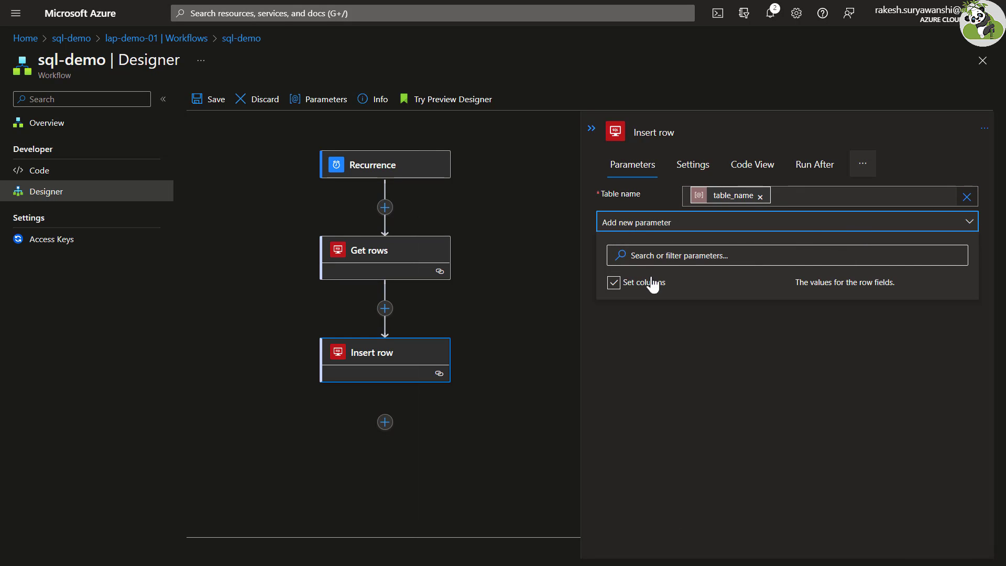
pyautogui.click(812, 419)
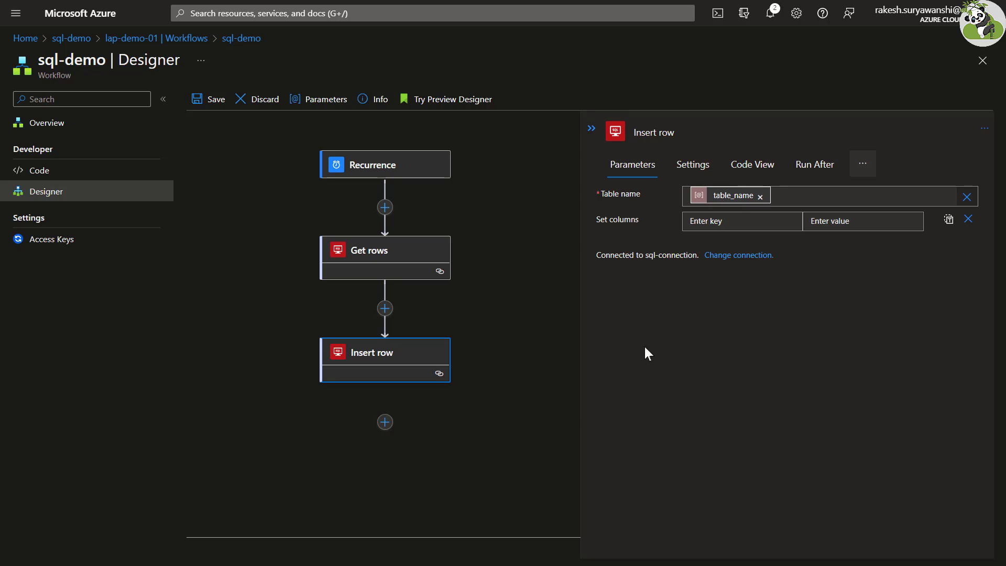
# Set the Insert row columns SKU to ASDHAHD102 and Description to "some value added"
pyautogui.click(693, 224)
pyautogui.write('SK')
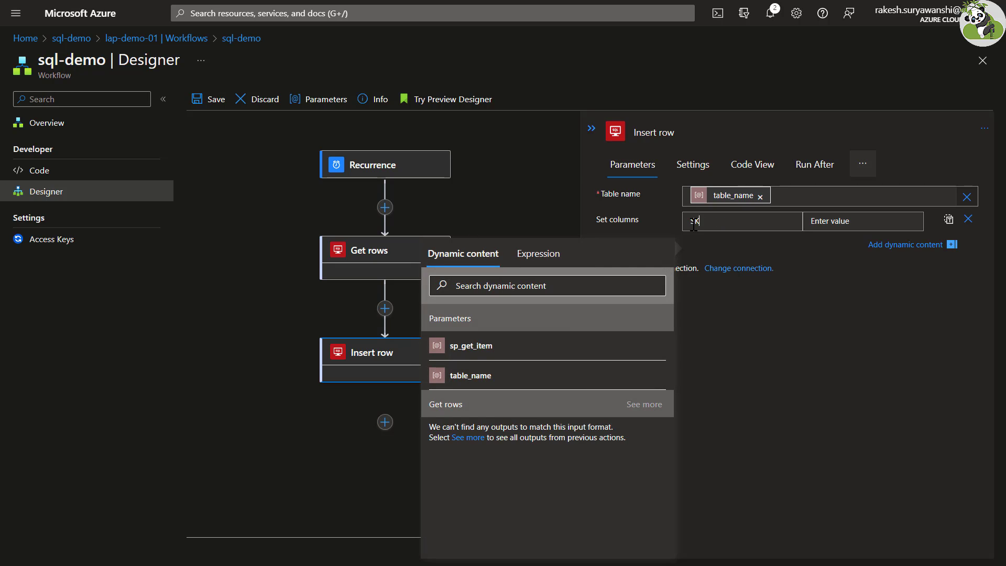
pyautogui.write('U')
pyautogui.click(836, 221)
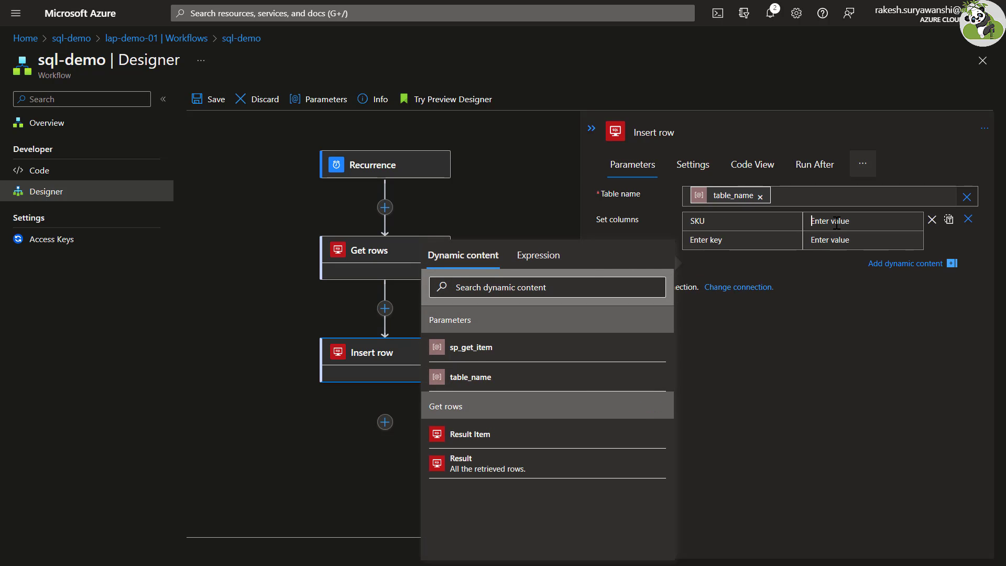
pyautogui.write('ASDHAHD102')
pyautogui.click(762, 247)
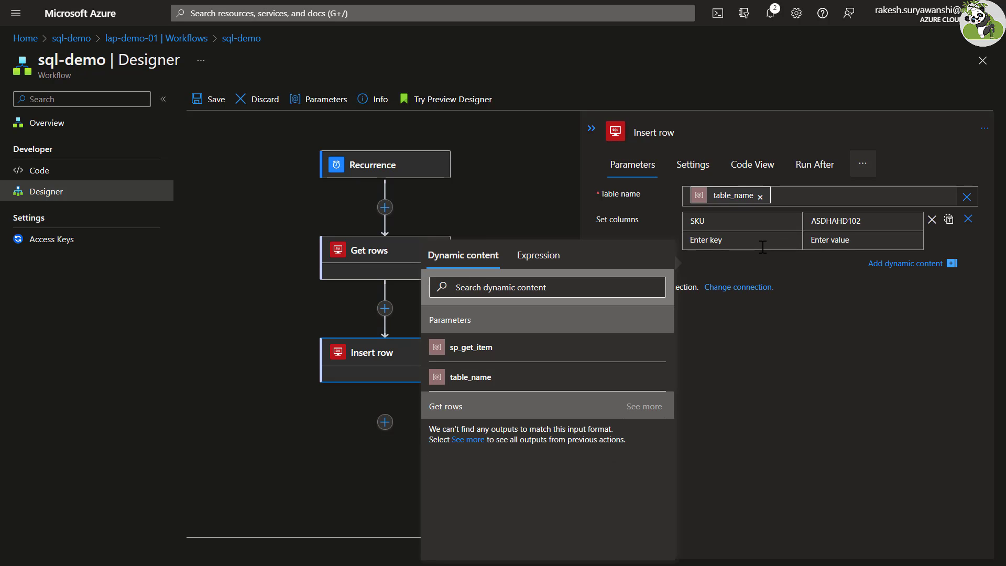
pyautogui.write('Description')
pyautogui.click(861, 241)
pyautogui.write('some value added')
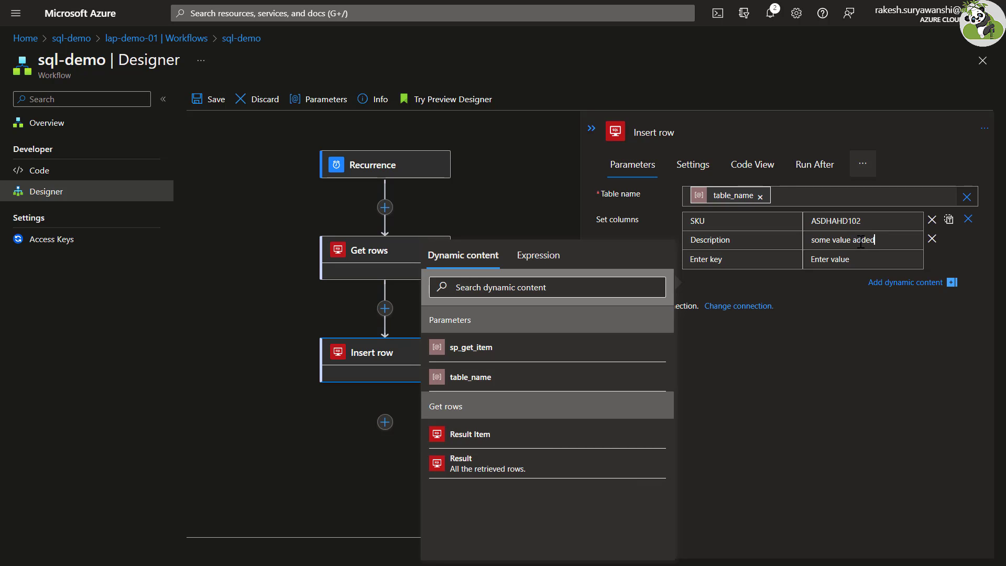
# Add a Status column with the value 1 to the columns of Insert row
pyautogui.click(758, 256)
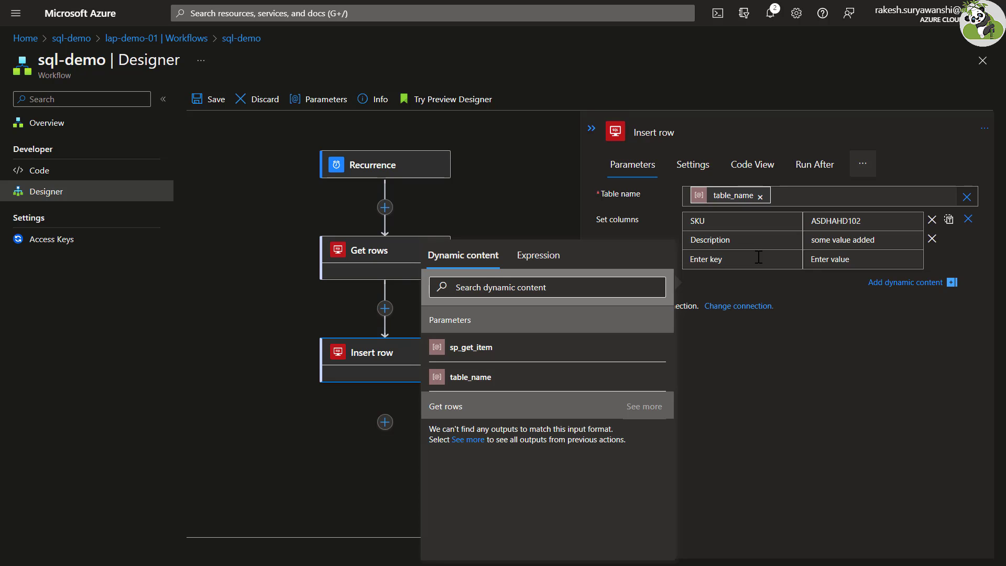
pyautogui.write('Status')
pyautogui.press('Tab')
pyautogui.write('1')
pyautogui.click(895, 405)
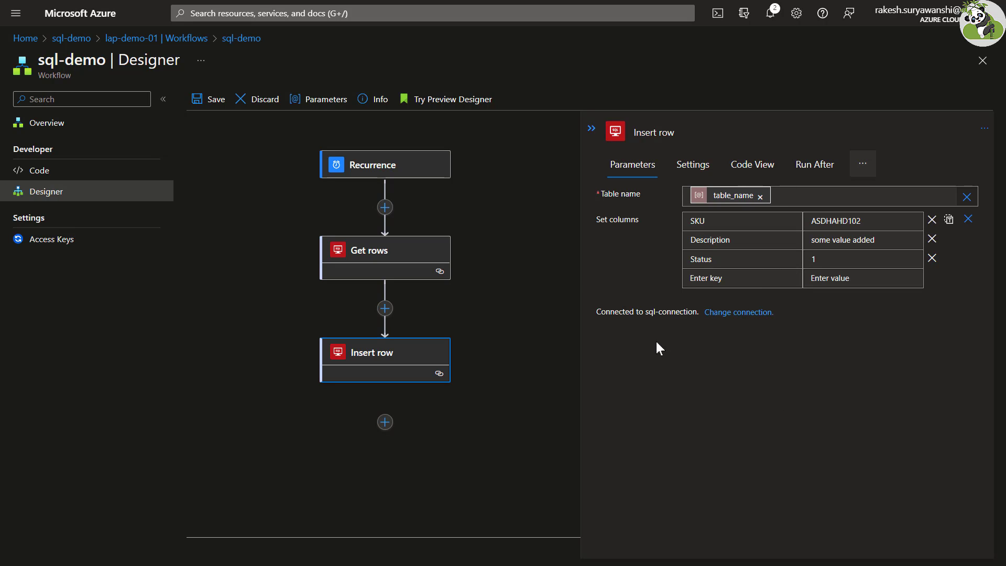
# Add a Data Operations Compose action after Insert row
pyautogui.click(384, 424)
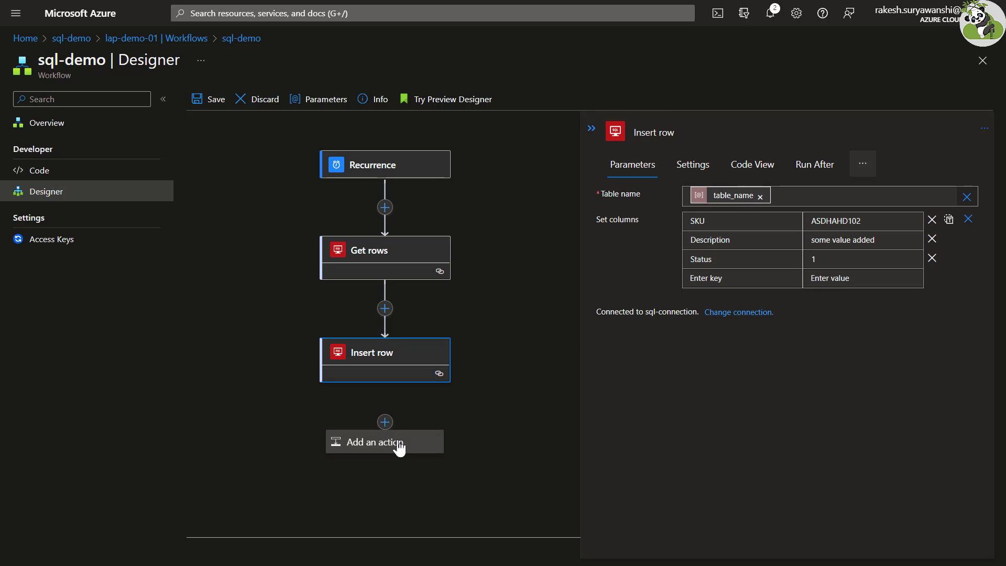
pyautogui.click(403, 445)
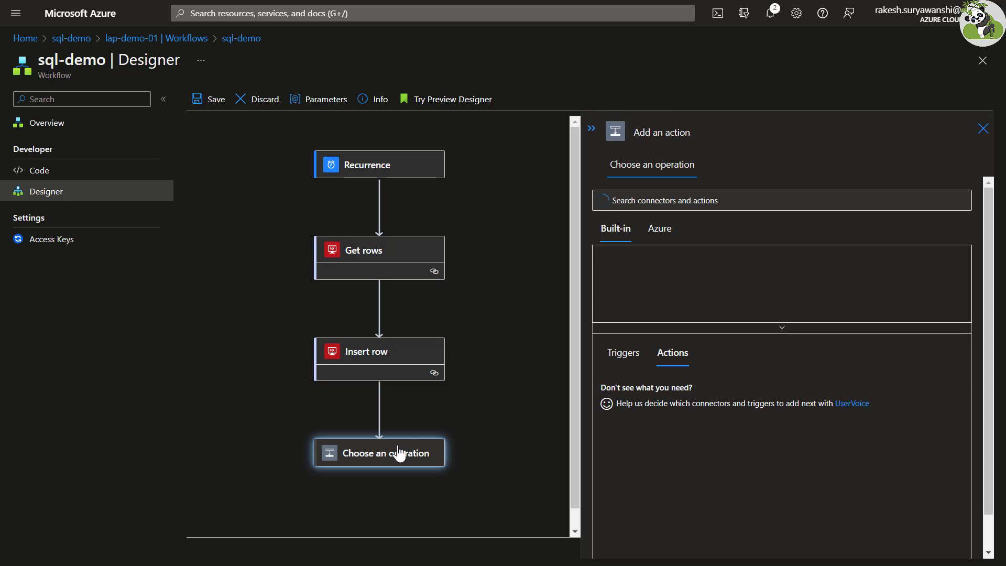
pyautogui.click(671, 329)
pyautogui.click(722, 329)
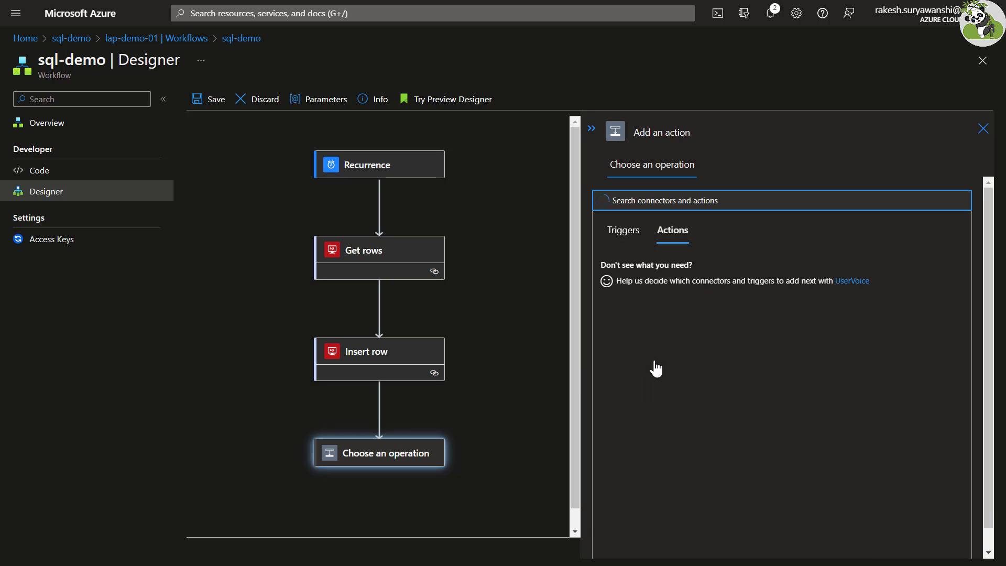
pyautogui.click(622, 269)
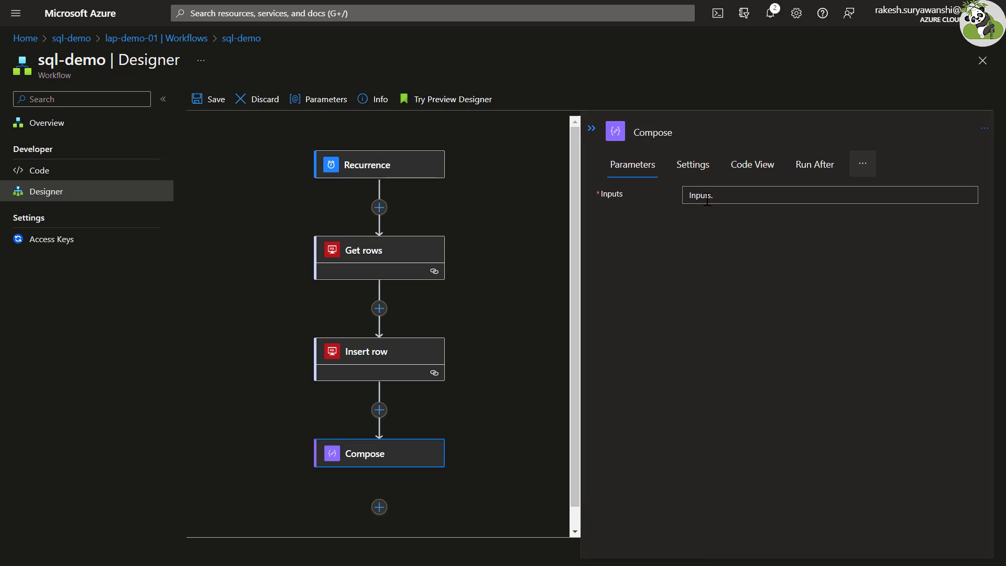
# Use the Result of Insert row as the Compose inputs and save the workflow
pyautogui.click(707, 201)
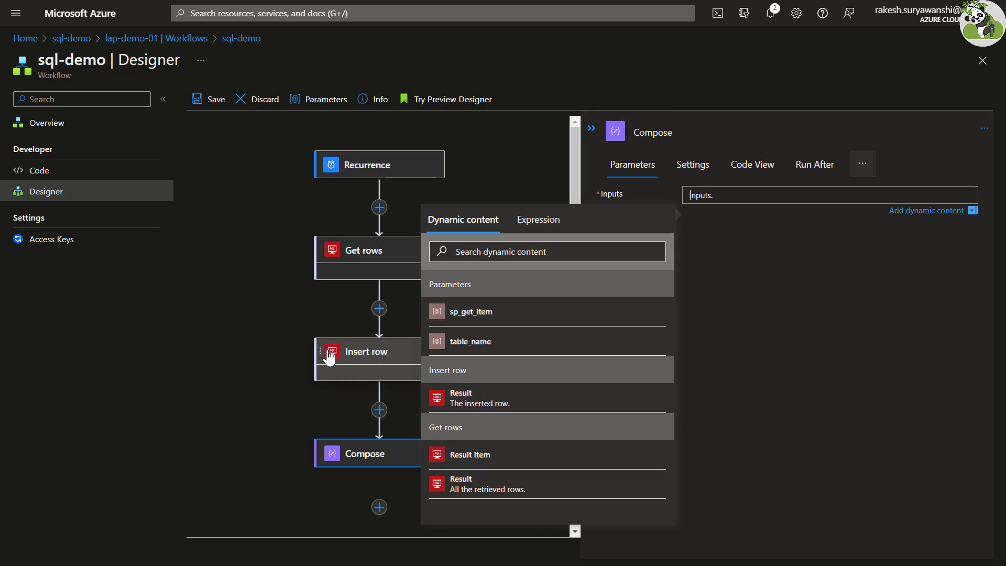
pyautogui.click(452, 401)
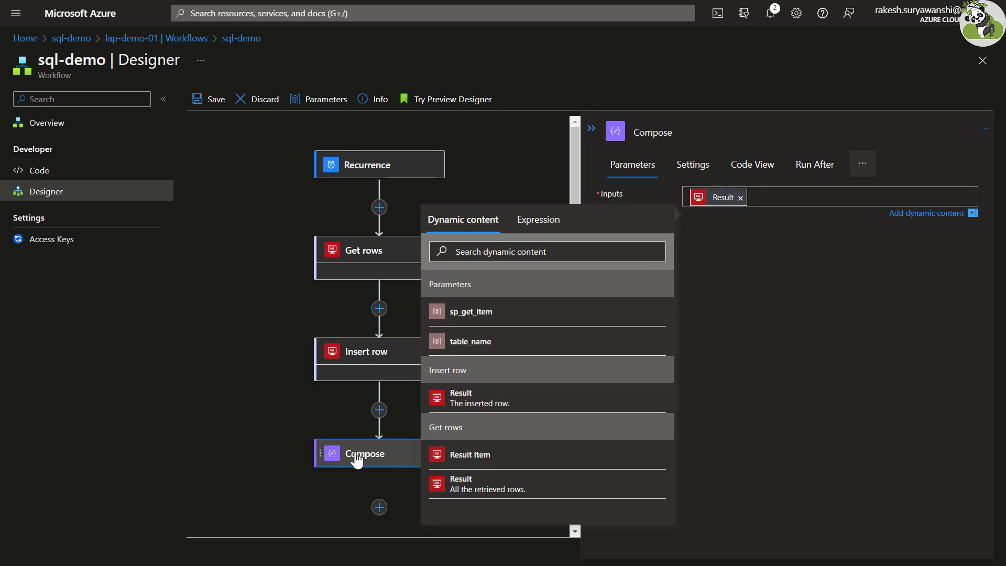
pyautogui.click(729, 388)
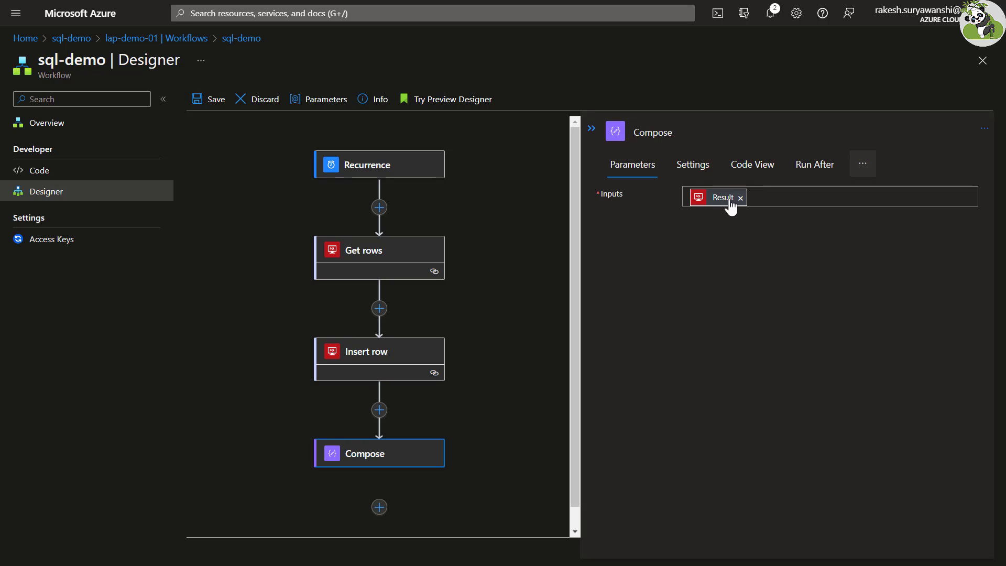
pyautogui.moveTo(723, 203)
pyautogui.scroll(-1, 477, 416)
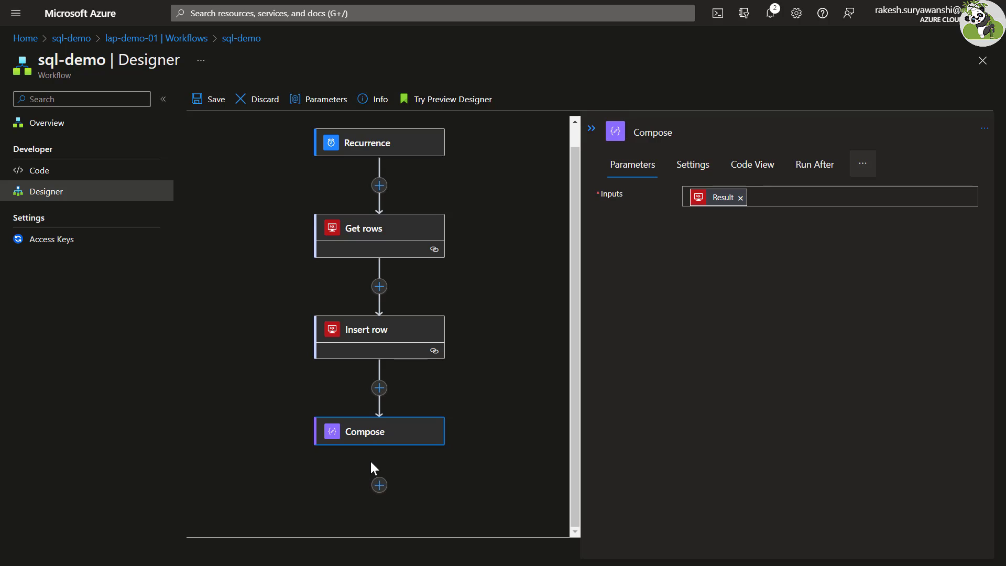
pyautogui.click(201, 100)
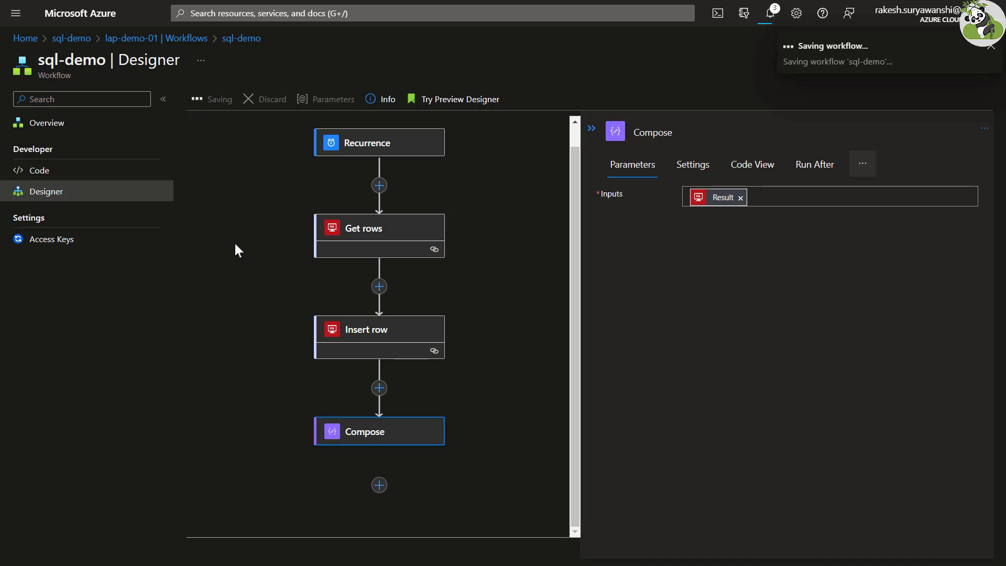
# Run the sql-demo workflow's trigger from its overview and refresh the run history to check the new run's duration
pyautogui.click(90, 131)
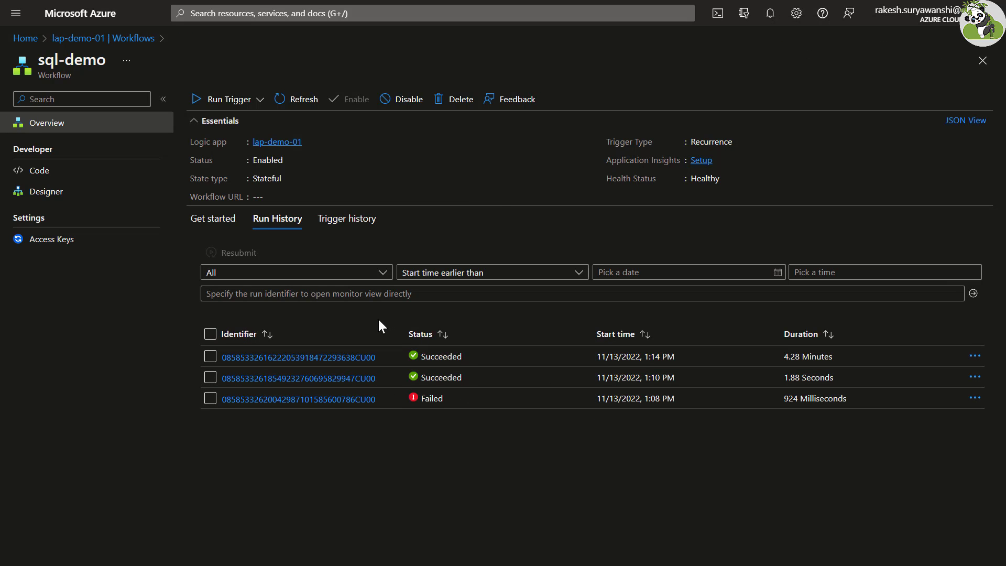
pyautogui.click(244, 107)
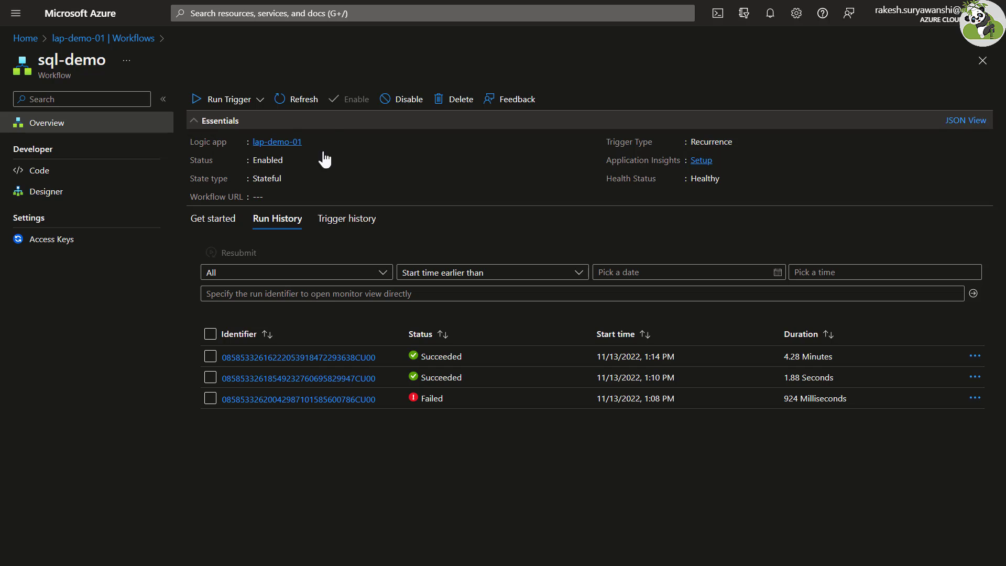
pyautogui.click(307, 107)
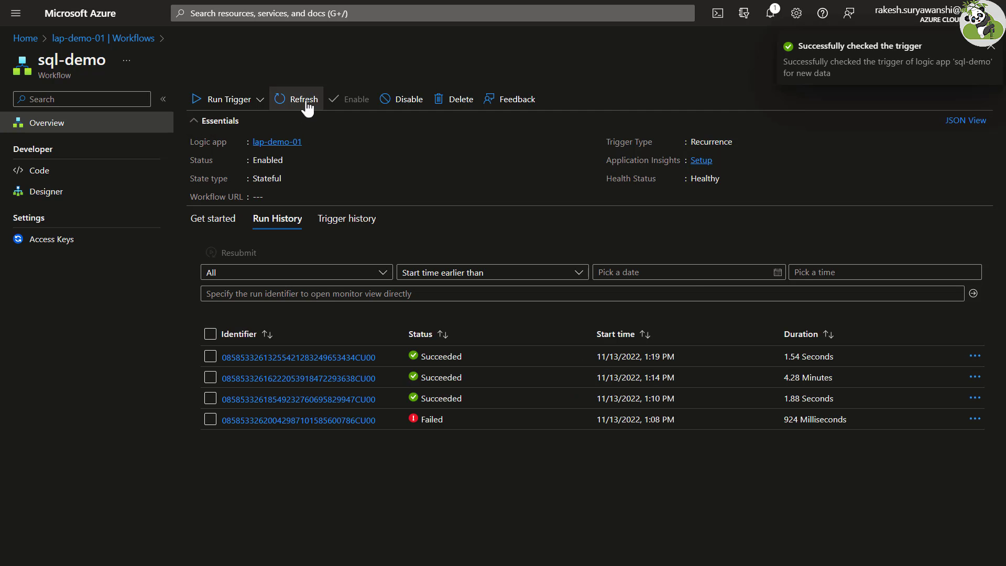
pyautogui.moveTo(784, 356); pyautogui.dragTo(850, 356)
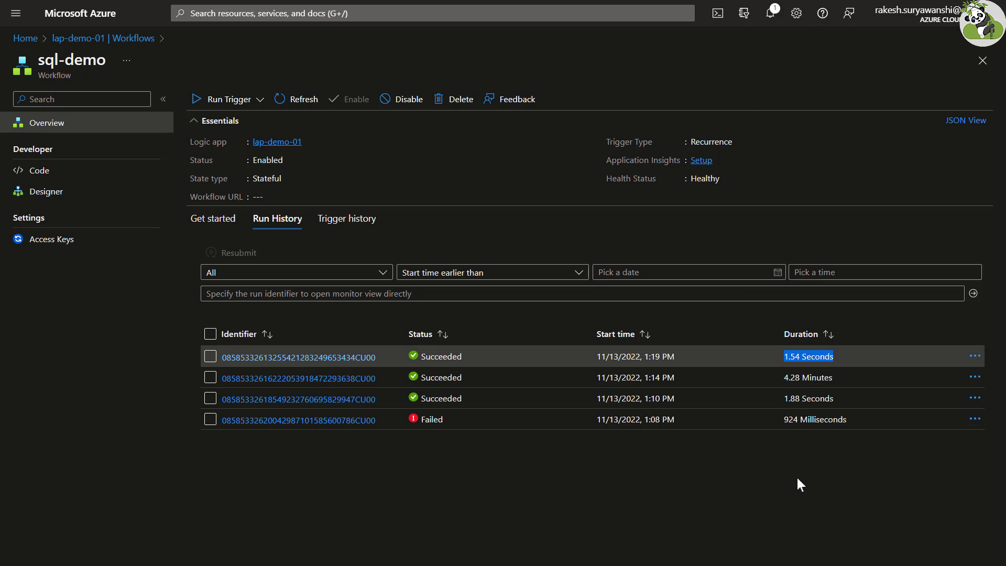
# Open the latest run and examine the rows returned by Get rows from the ITEM table
pyautogui.click(329, 357)
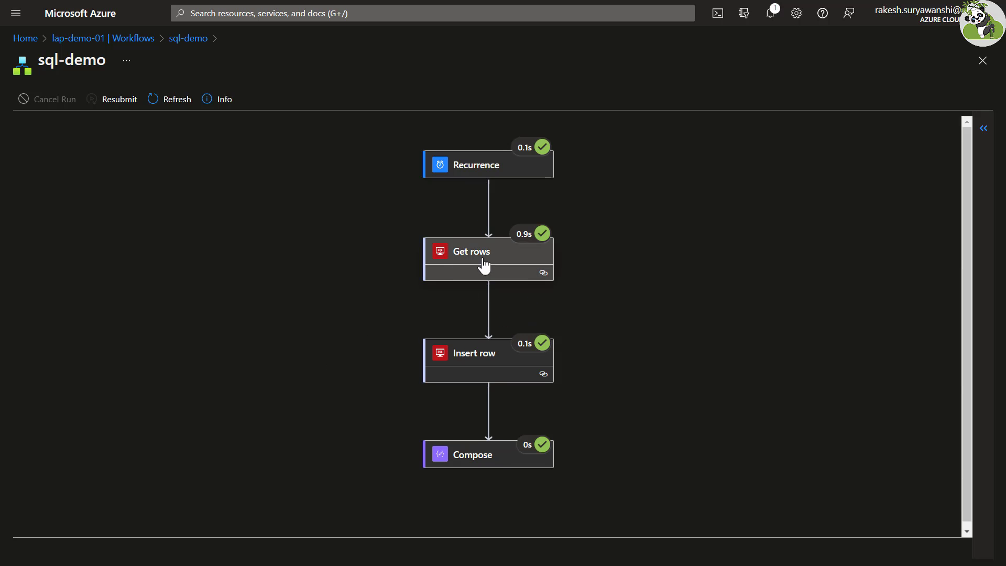
pyautogui.click(539, 283)
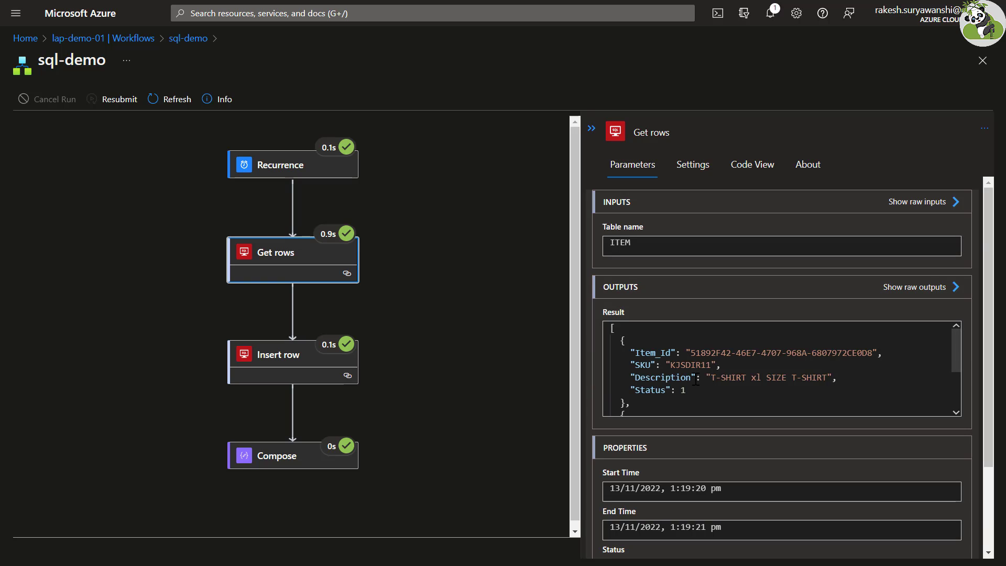
pyautogui.scroll(-3, 778, 386)
pyautogui.scroll(5, 772, 385)
pyautogui.moveTo(960, 343); pyautogui.dragTo(964, 388)
# Inspect the run's Insert row columns and result, and compare them with the Compose inputs and outputs
pyautogui.click(321, 372)
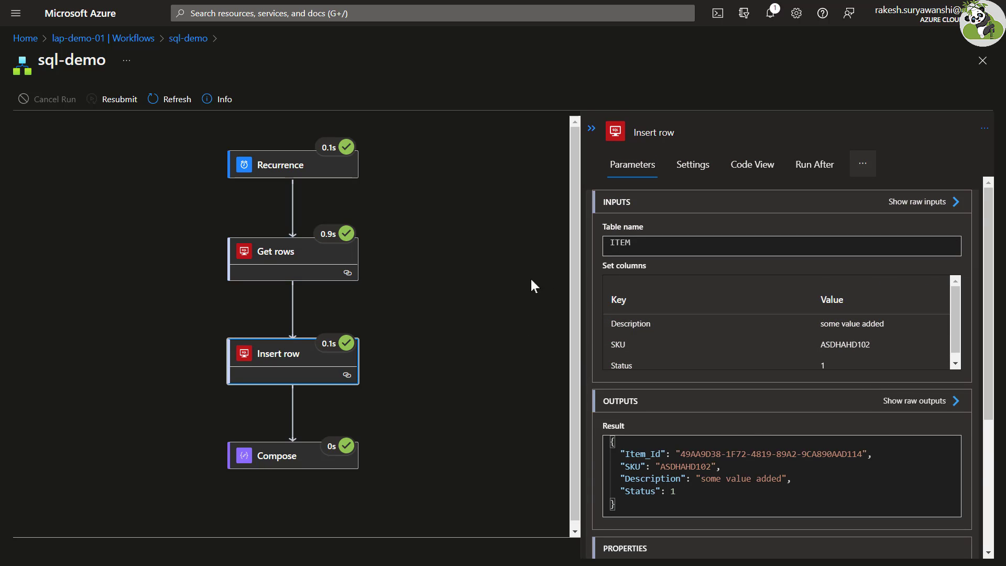
pyautogui.doubleClick(630, 323)
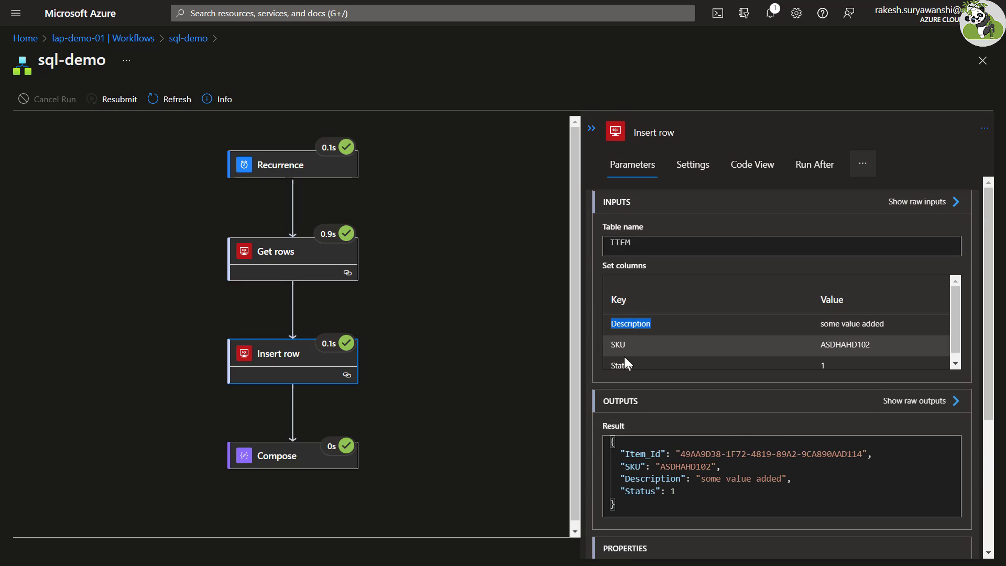
pyautogui.doubleClick(618, 345)
pyautogui.doubleClick(611, 364)
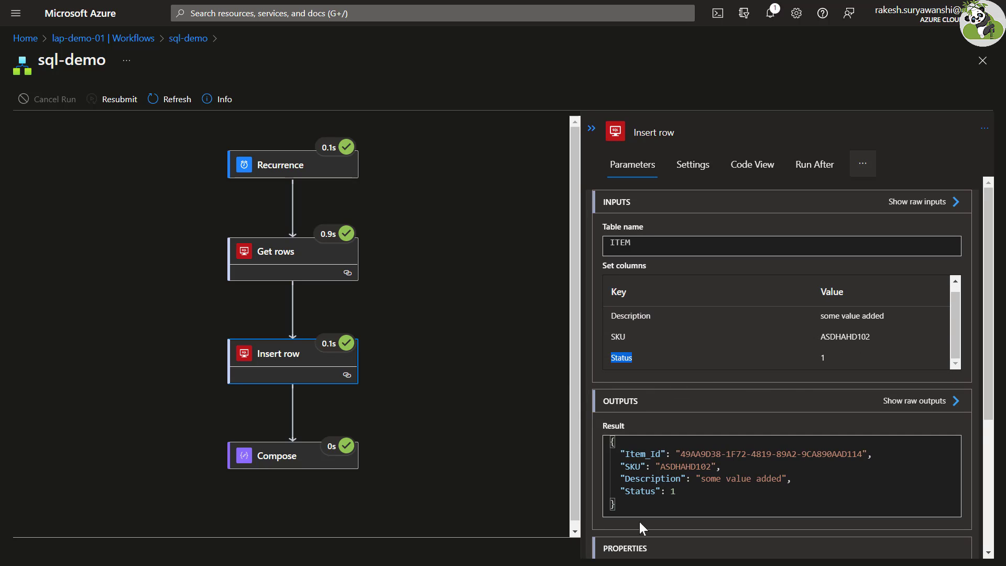
pyautogui.moveTo(632, 509); pyautogui.dragTo(585, 433)
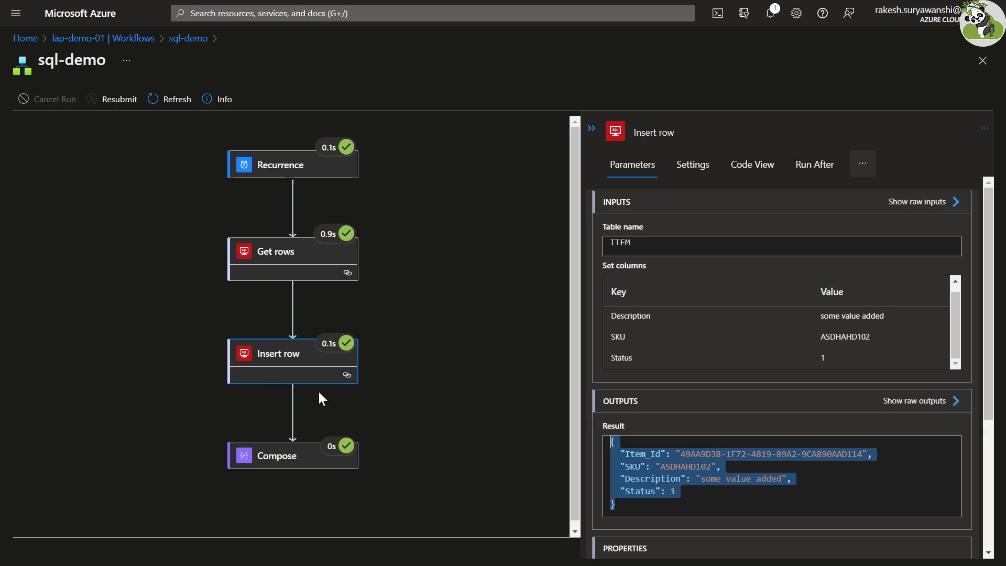
pyautogui.click(271, 455)
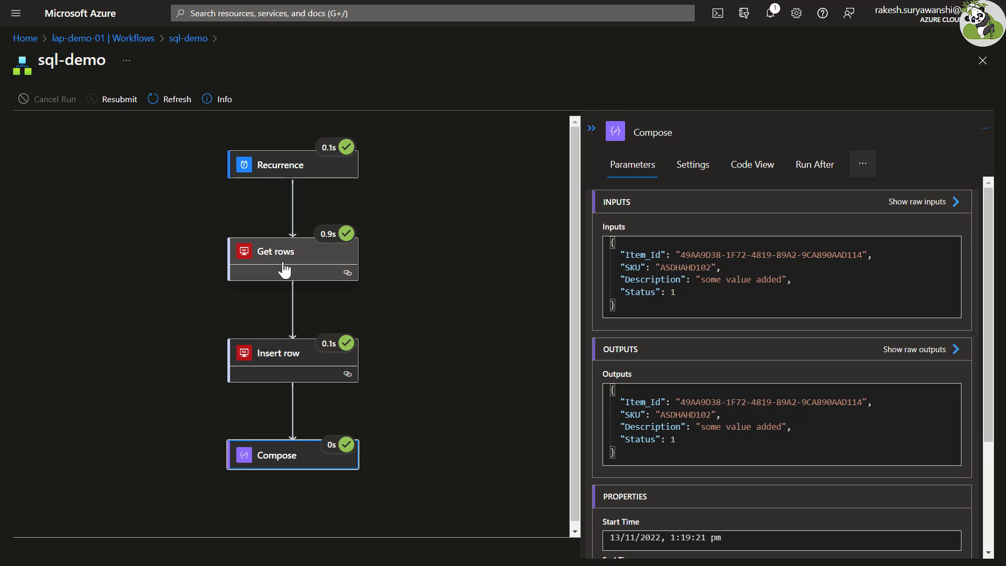
# Return to the sql-demo workflow designer and add a SQL Server Execute stored procedure action after Compose
pyautogui.click(194, 39)
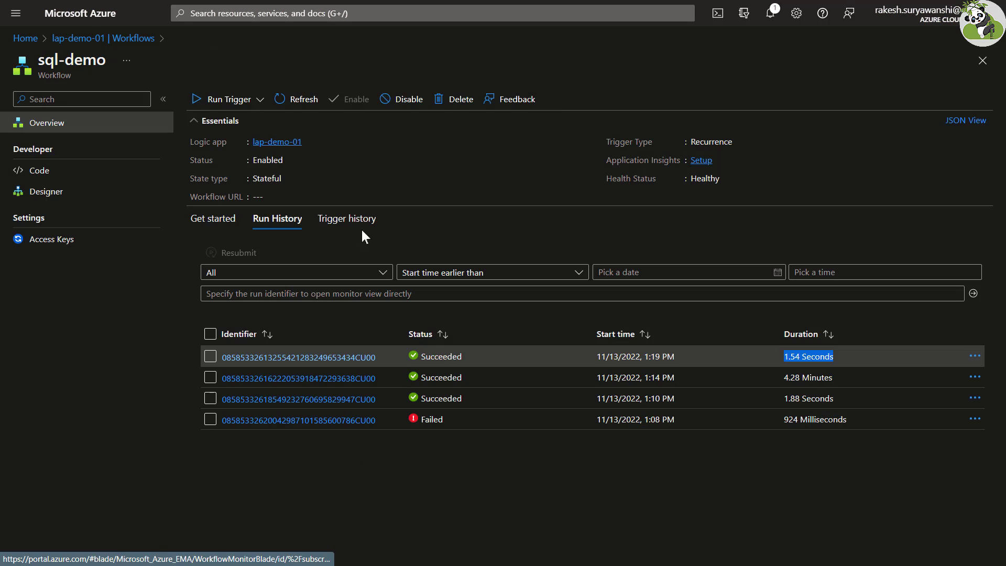
pyautogui.click(84, 196)
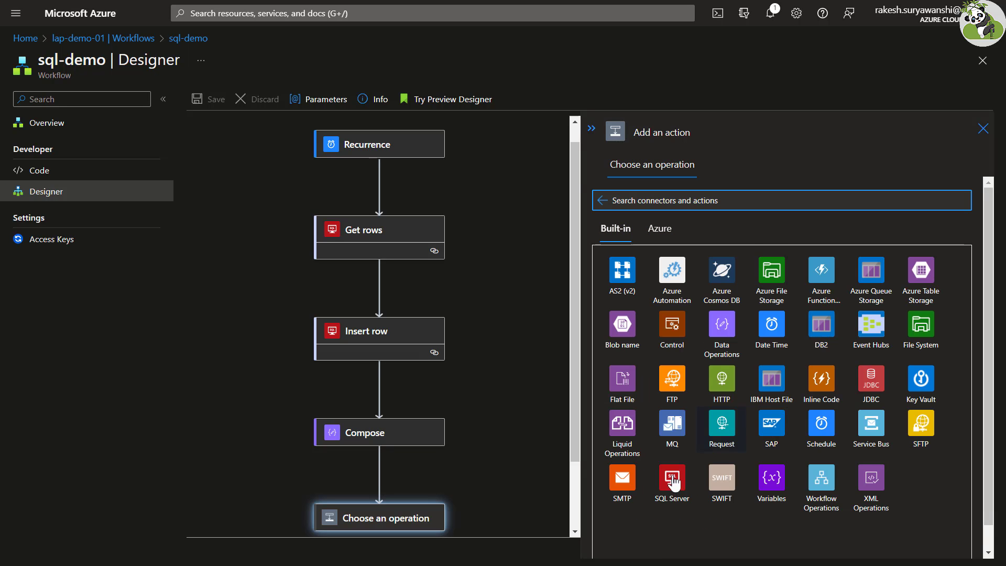
pyautogui.click(669, 476)
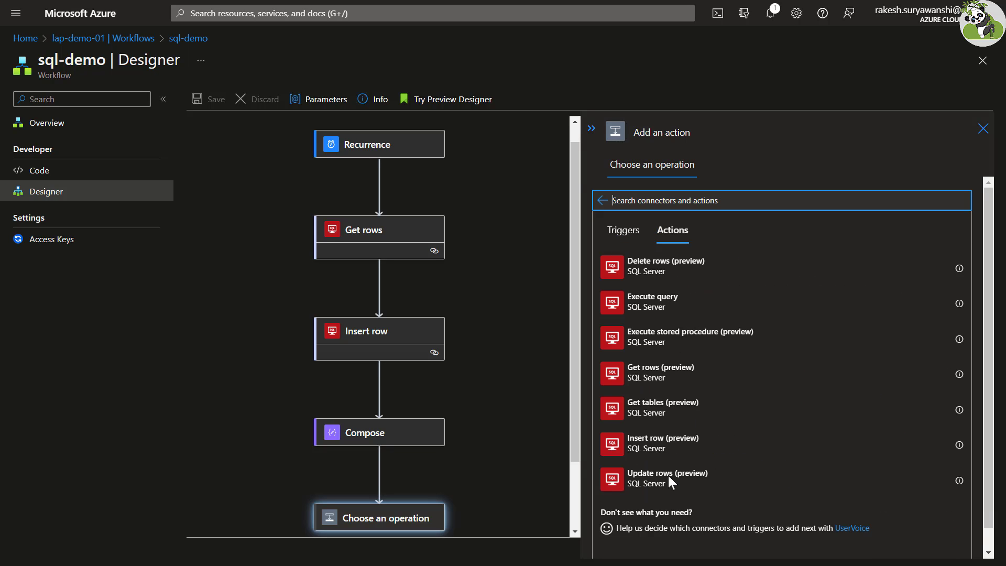
pyautogui.click(610, 338)
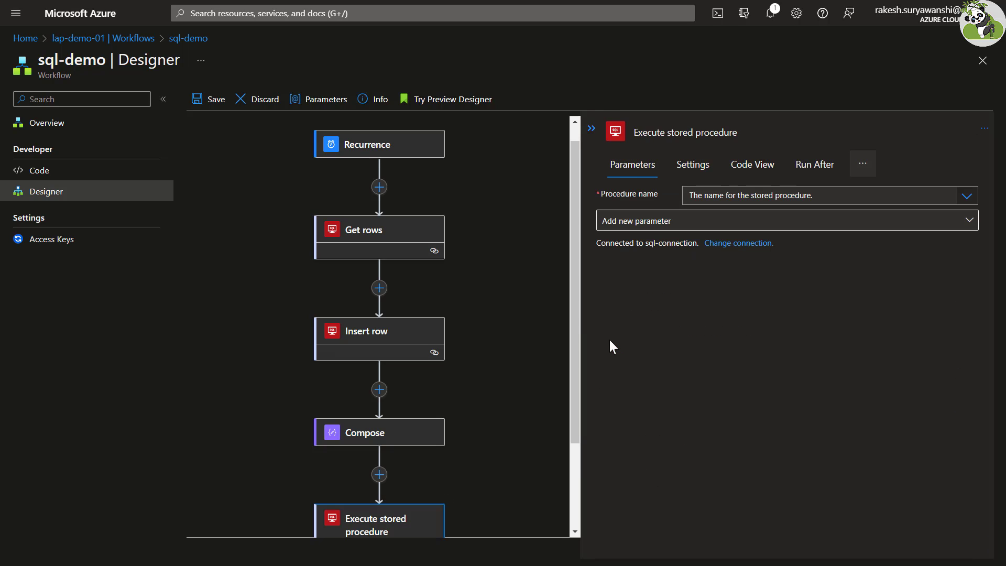
# Use the sp_get_item parameter as the procedure name of Execute stored procedure and add its Parameters field
pyautogui.click(935, 196)
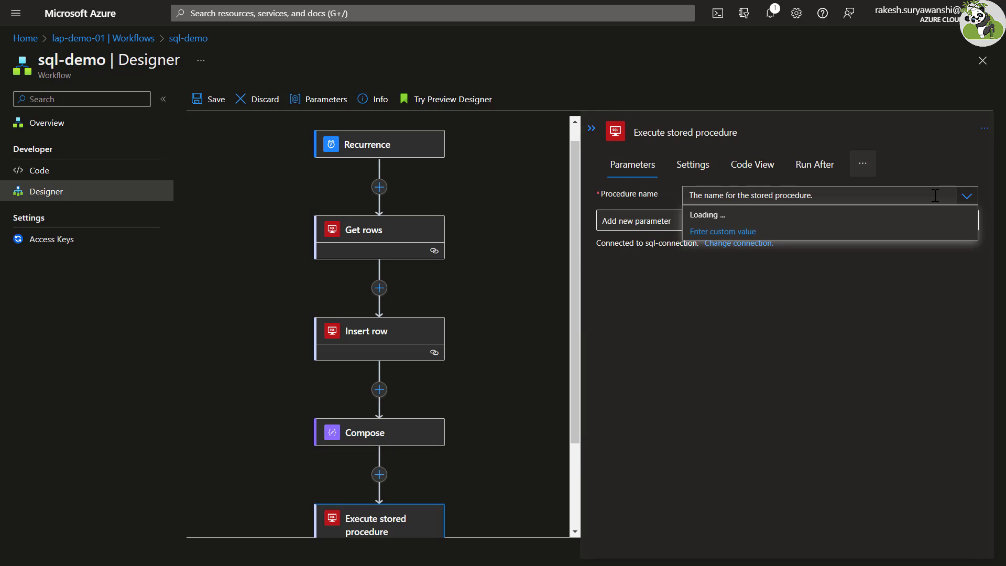
pyautogui.click(743, 247)
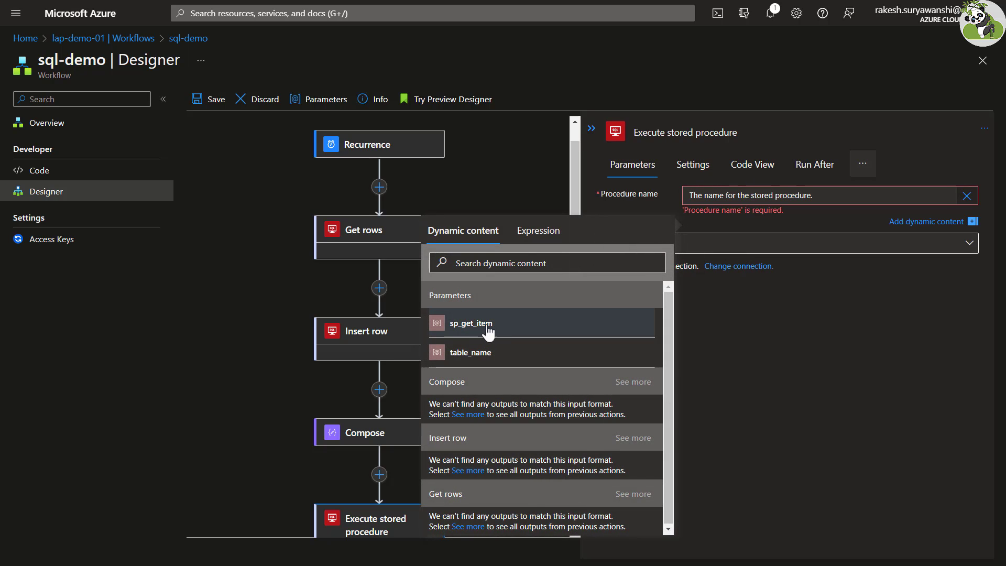
pyautogui.click(446, 325)
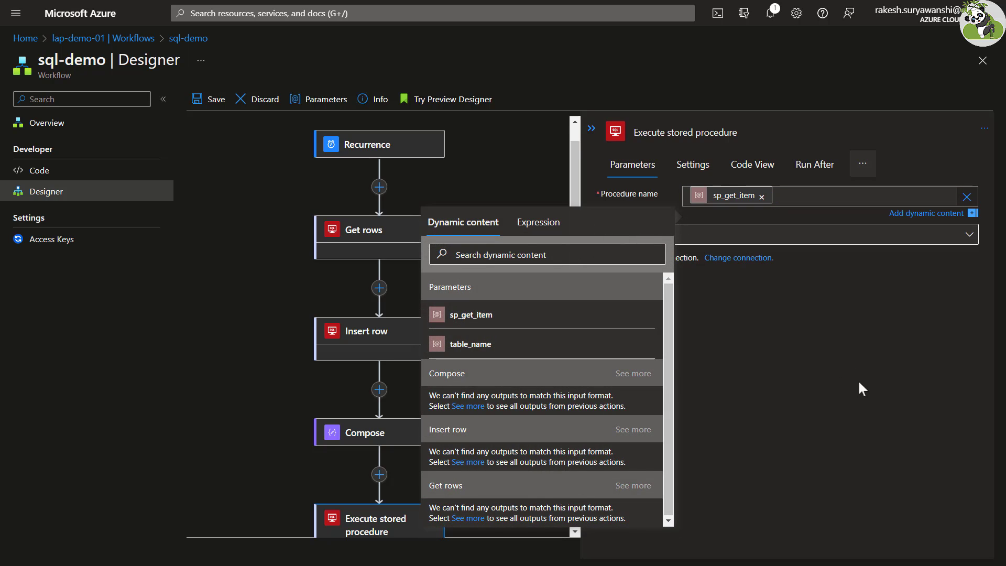
pyautogui.click(834, 381)
pyautogui.click(741, 224)
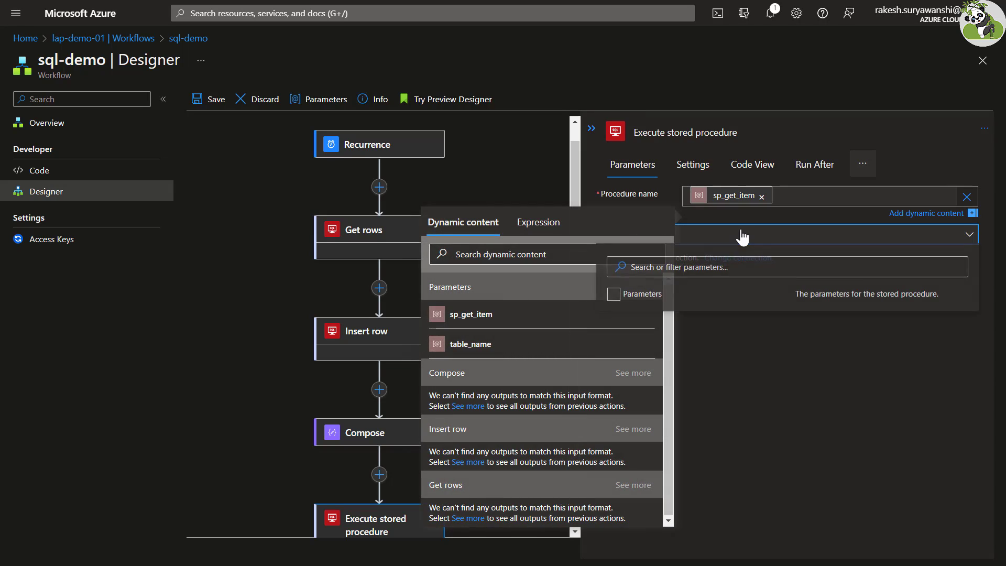
pyautogui.click(651, 296)
pyautogui.click(755, 383)
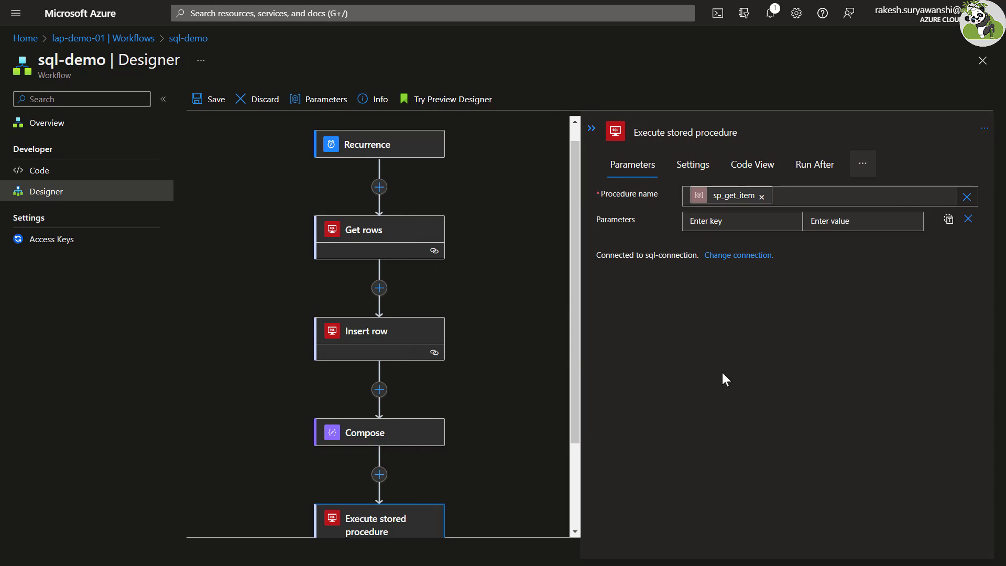
# Add SKU as a parameter key in the Execute stored procedure action
pyautogui.click(701, 220)
pyautogui.write('SK')
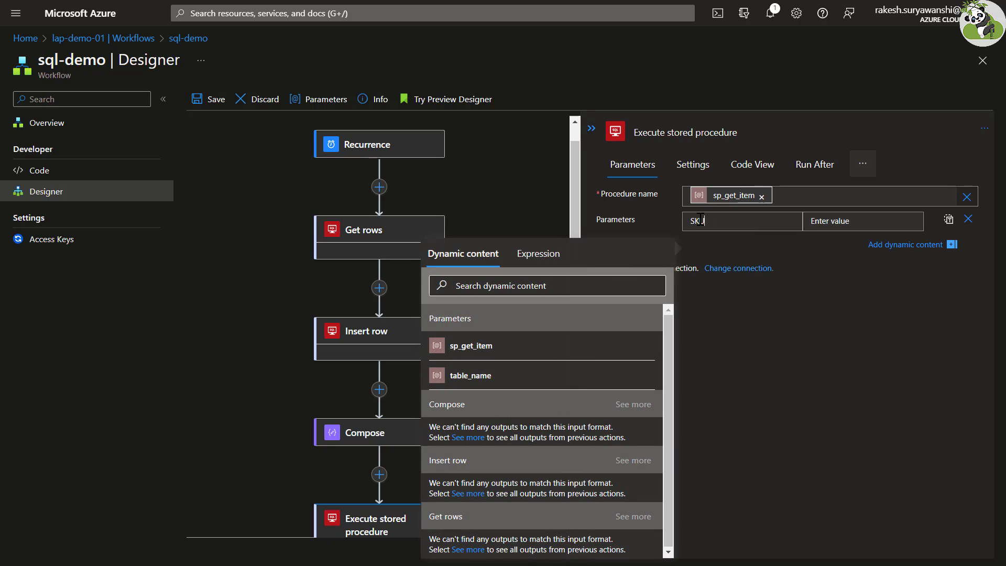
pyautogui.write('U')
pyautogui.click(838, 225)
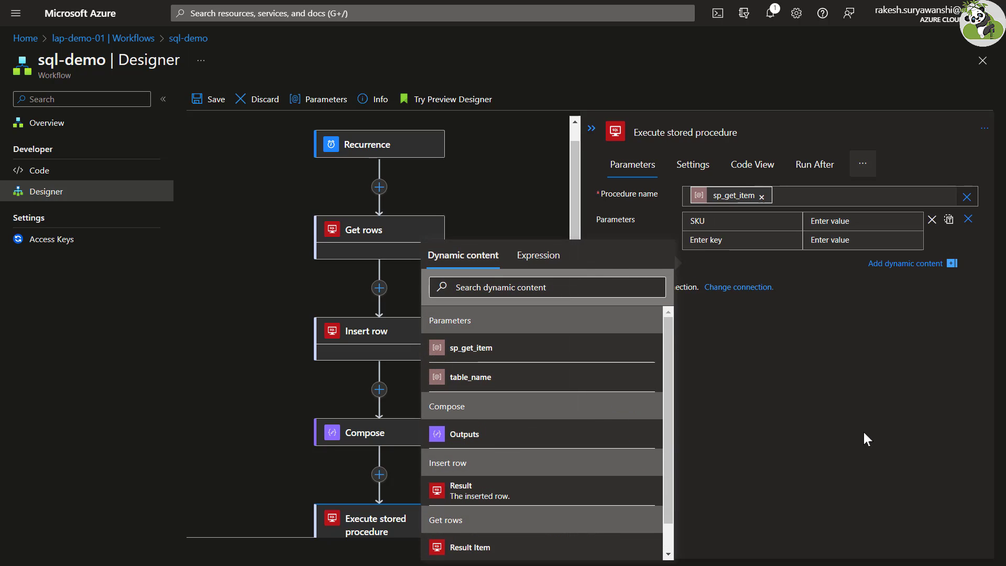
# Replace the SKU column value in the Insert row action with the expression guid()
pyautogui.click(392, 340)
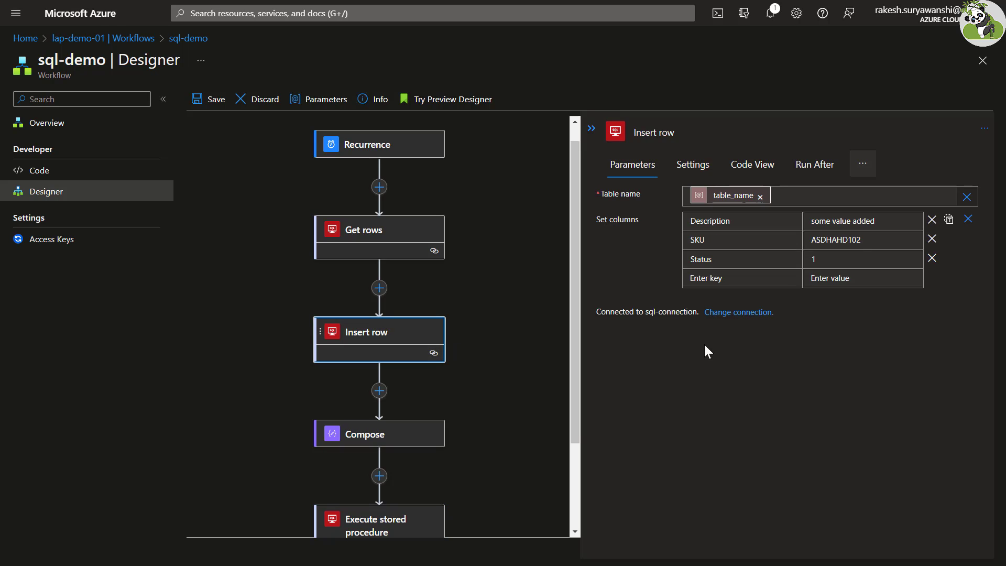
pyautogui.doubleClick(845, 239)
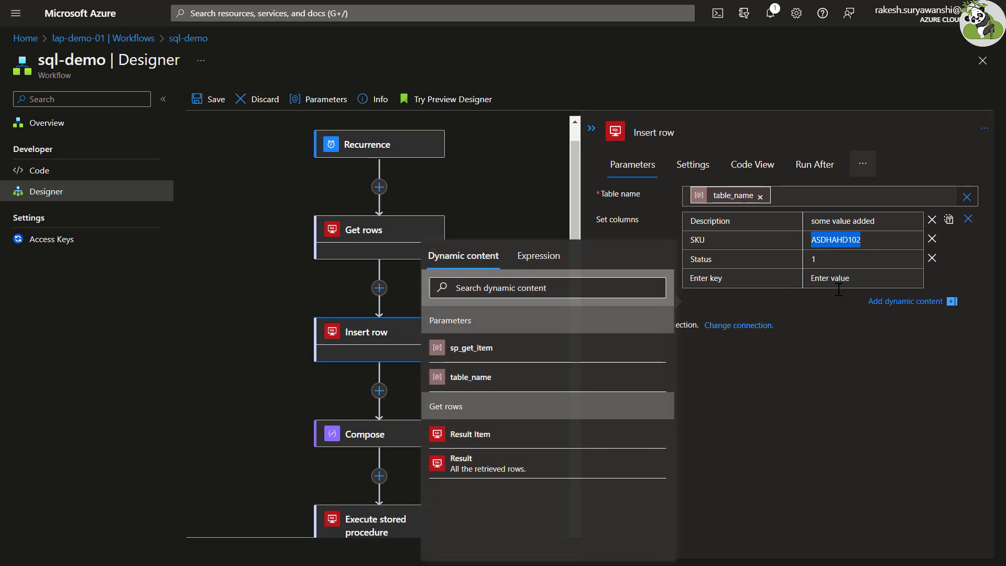
pyautogui.click(376, 525)
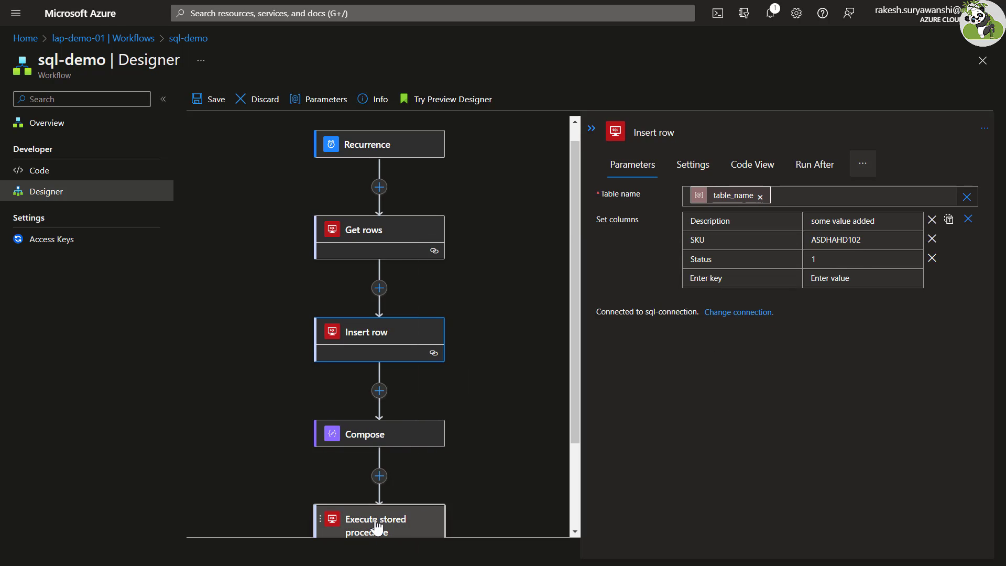
pyautogui.click(398, 429)
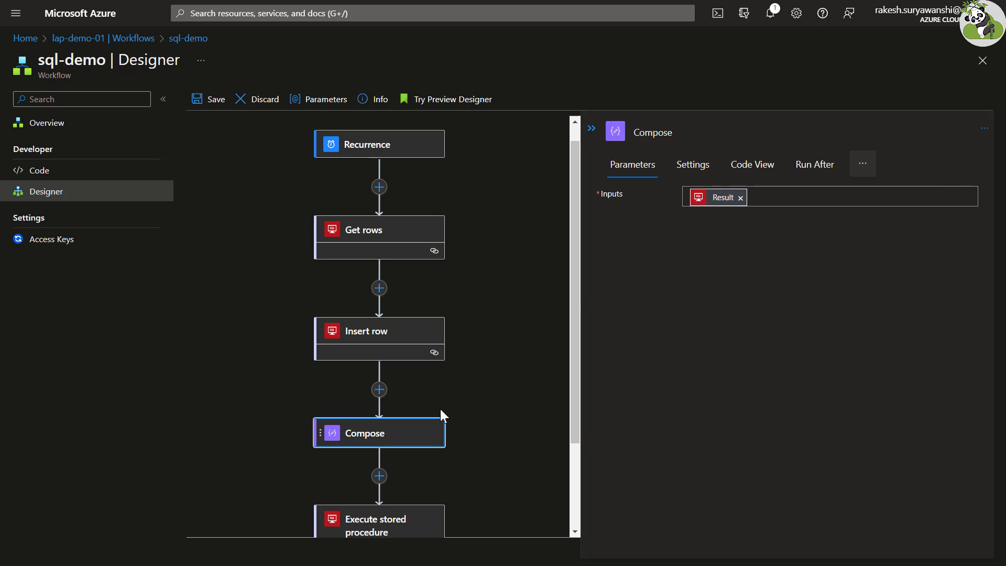
pyautogui.click(393, 336)
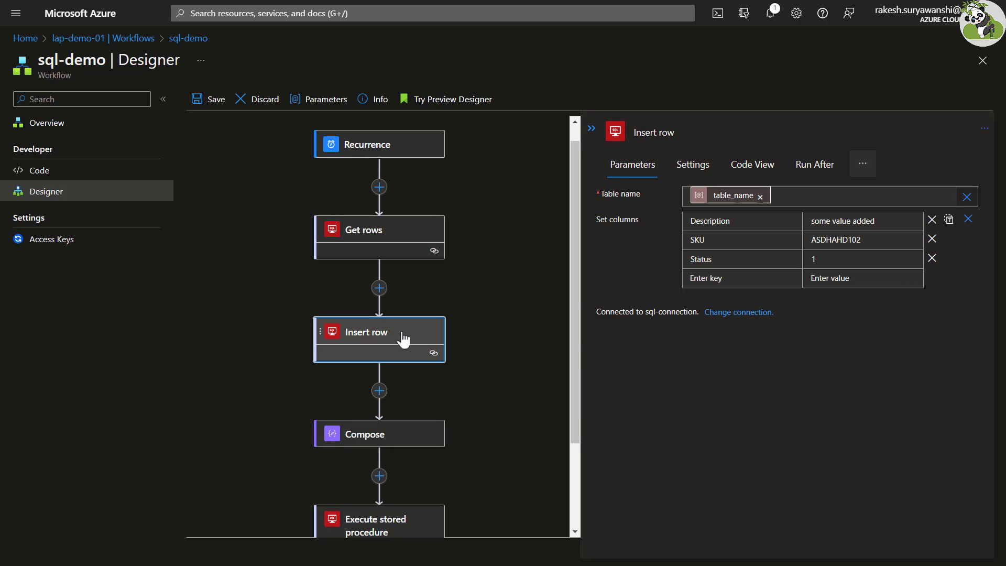
pyautogui.doubleClick(844, 244)
pyautogui.press('BackSpace')
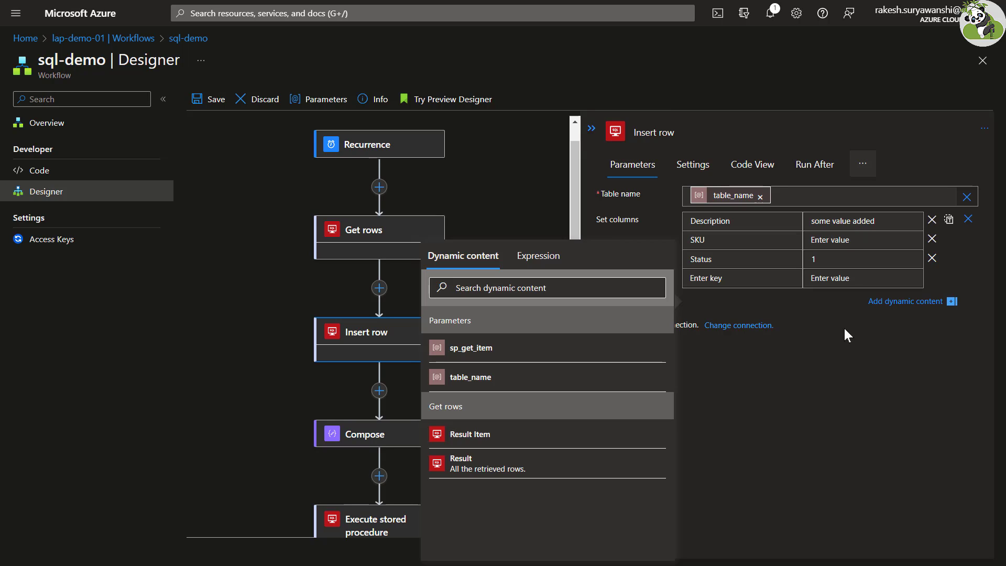
pyautogui.click(538, 255)
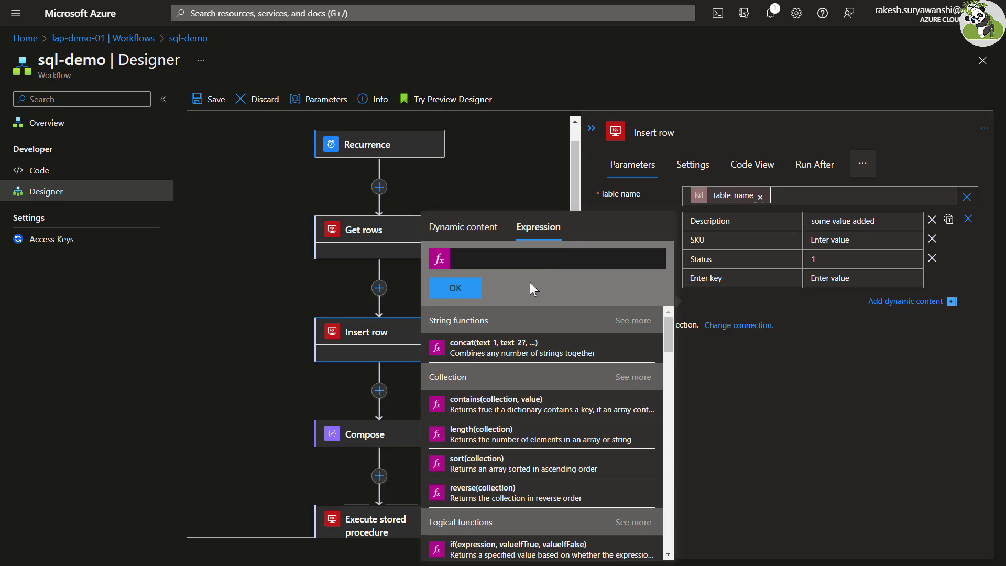
pyautogui.write('guid(')
pyautogui.click(454, 287)
pyautogui.click(833, 426)
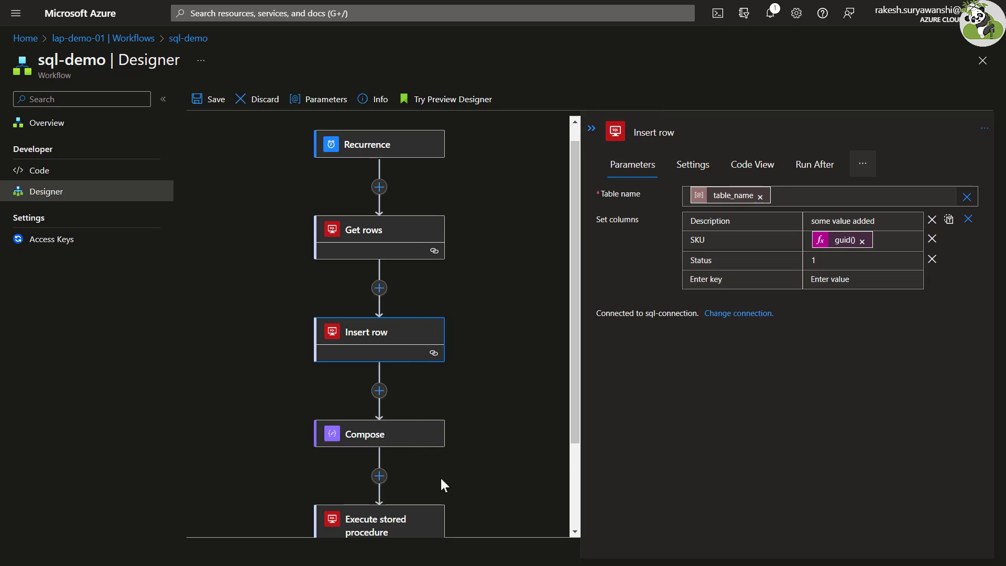
# Insert Compose's Outputs as the SKU parameter value of Execute stored procedure, copy it and remove it from the field
pyautogui.scroll(-2, 439, 476)
pyautogui.click(370, 438)
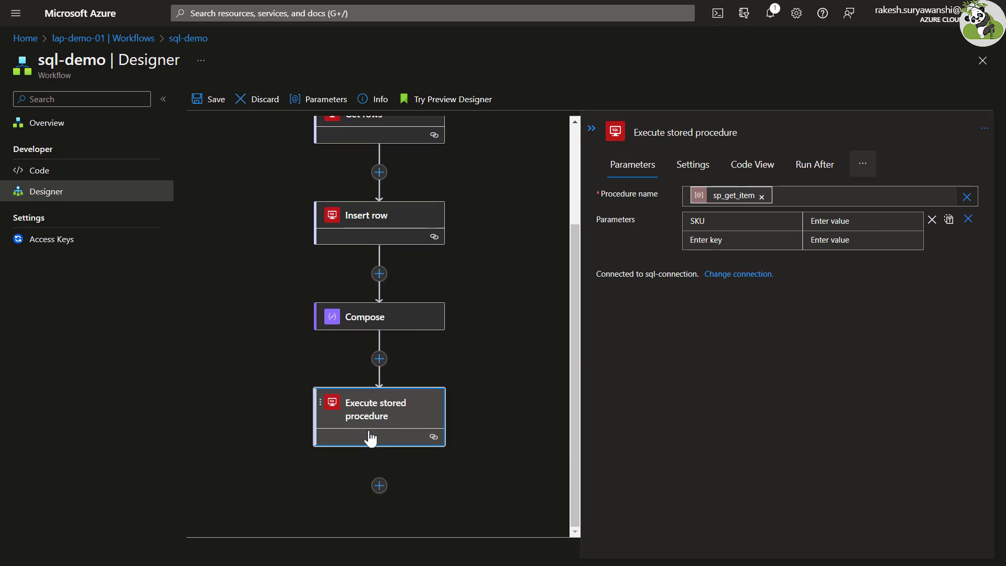
pyautogui.click(851, 222)
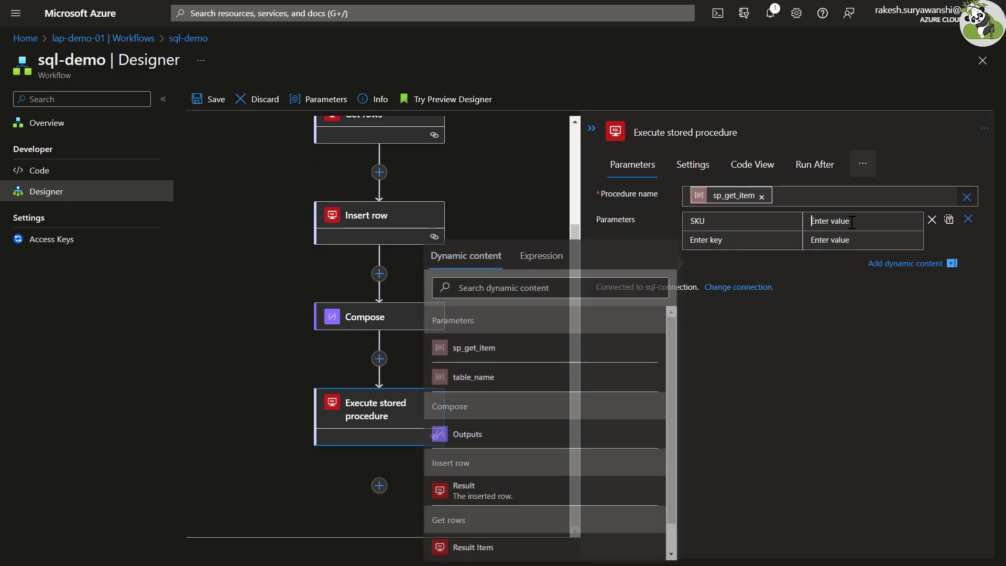
pyautogui.click(813, 370)
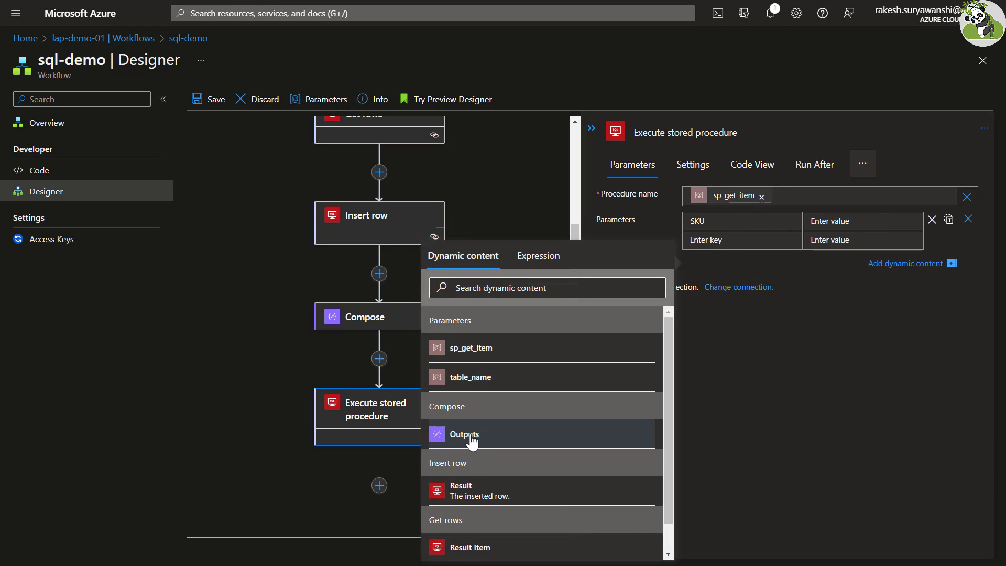
pyautogui.click(480, 433)
pyautogui.moveTo(906, 220); pyautogui.dragTo(789, 221)
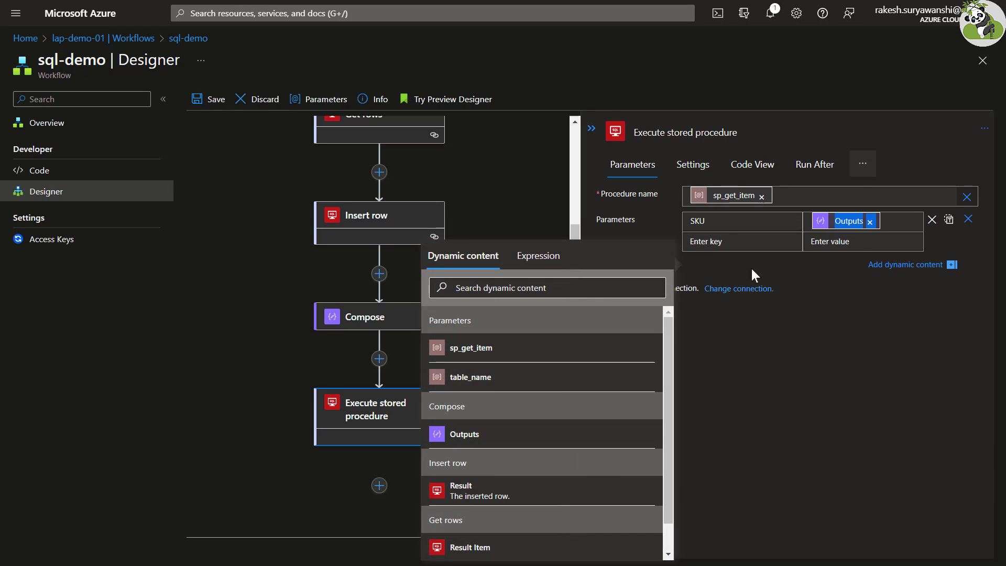
pyautogui.click(870, 222)
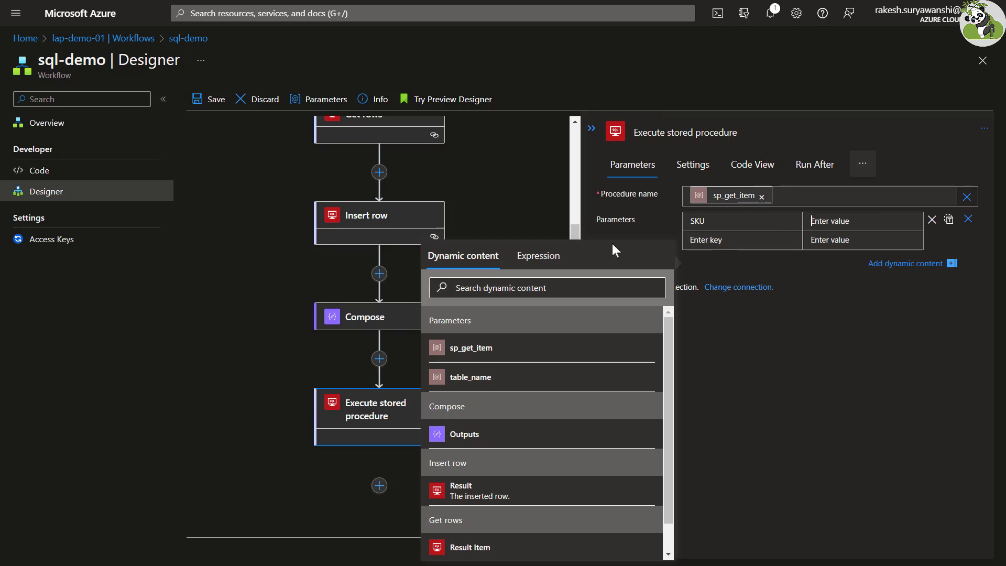
# Set the SKU parameter value of Execute stored procedure to the expression outputs('Compose')?['SKU']
pyautogui.click(538, 255)
pyautogui.write("@outputs('Compose')")
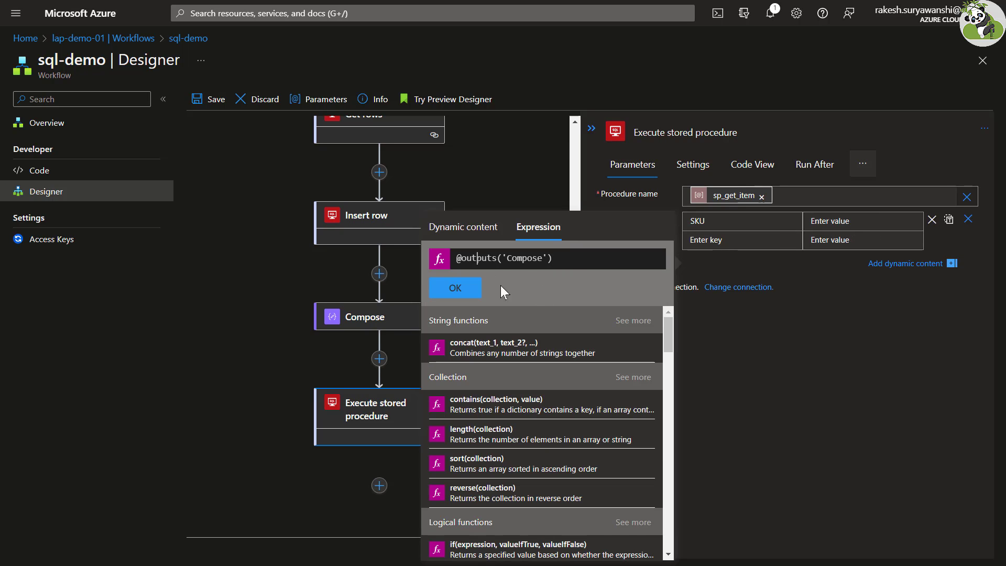
pyautogui.press('Left')
pyautogui.press('Left')
pyautogui.press('Left')
pyautogui.press('Left')
pyautogui.press('Delete')
pyautogui.press('End')
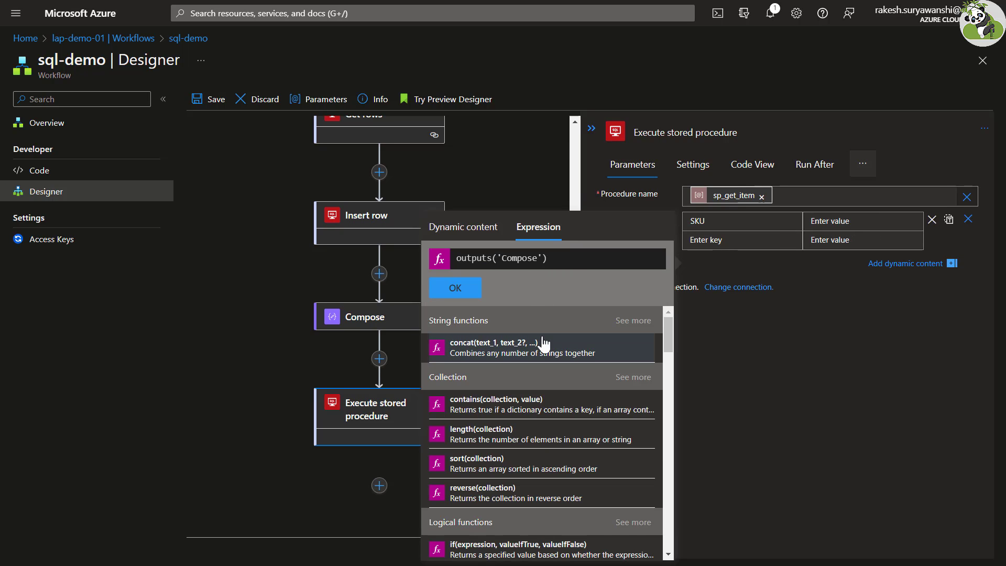
pyautogui.write('?[]')
pyautogui.write('SK')
pyautogui.click(460, 295)
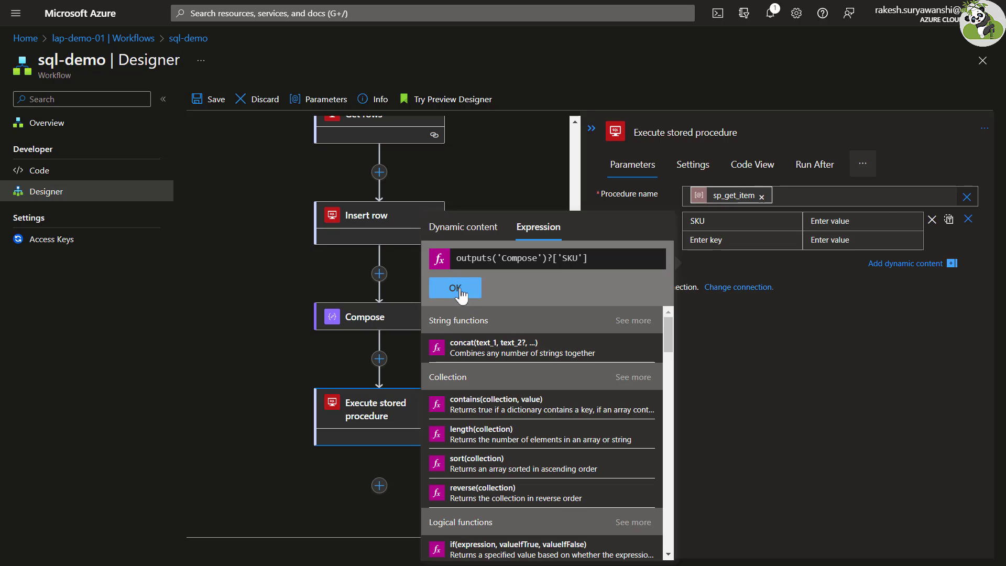
pyautogui.click(797, 393)
pyautogui.click(783, 251)
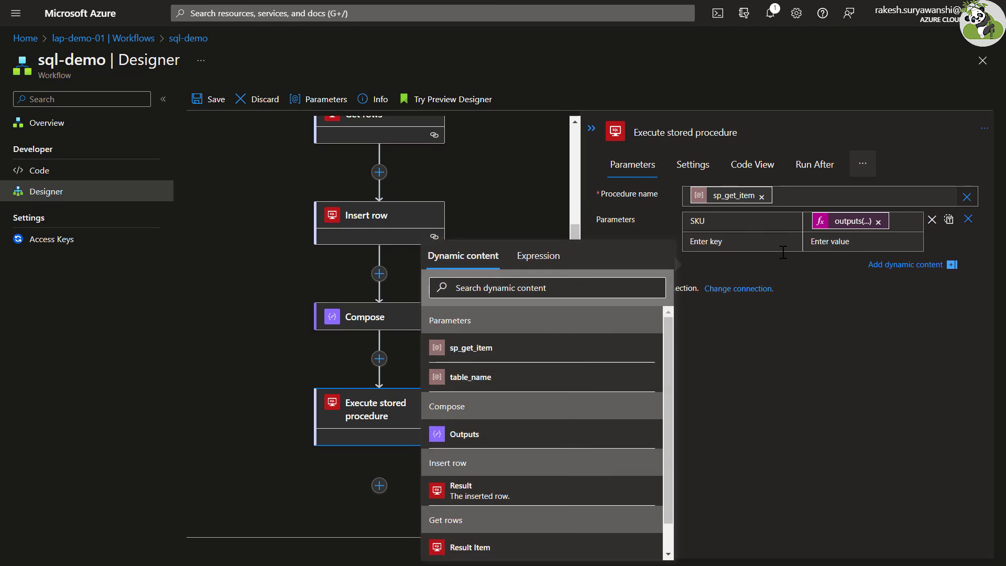
pyautogui.click(786, 347)
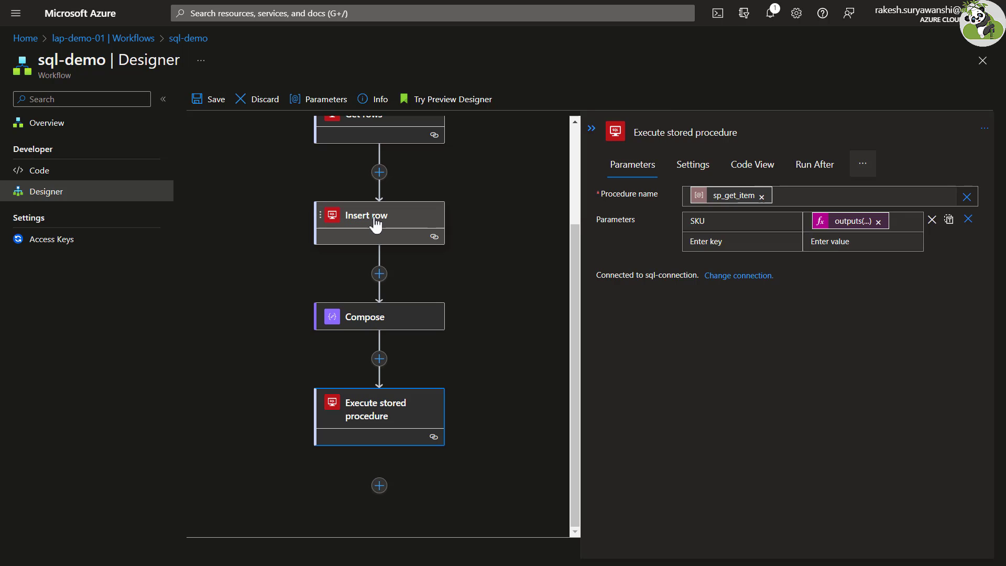
# Save the sql-demo workflow and open its overview page
pyautogui.click(204, 100)
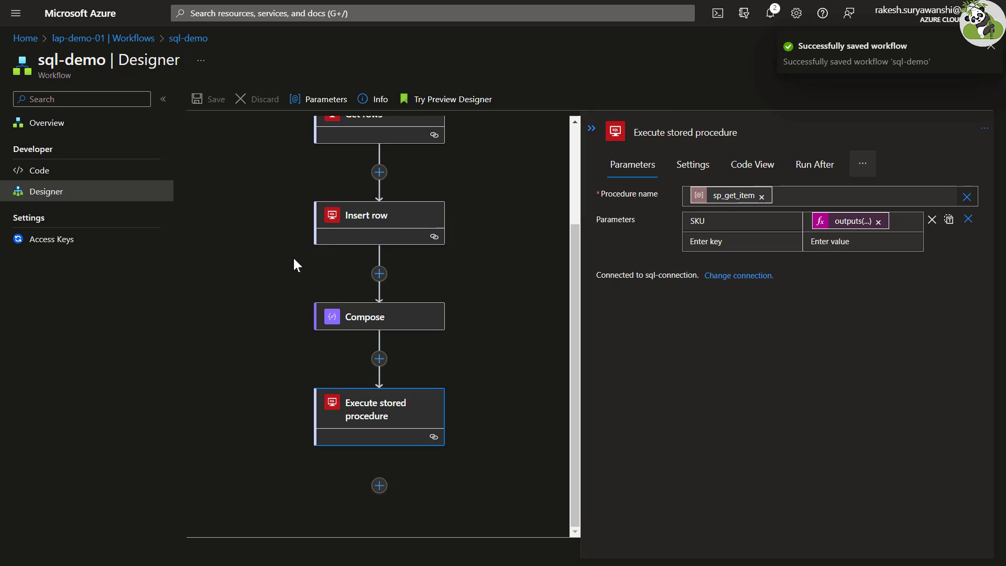
pyautogui.scroll(1, 292, 256)
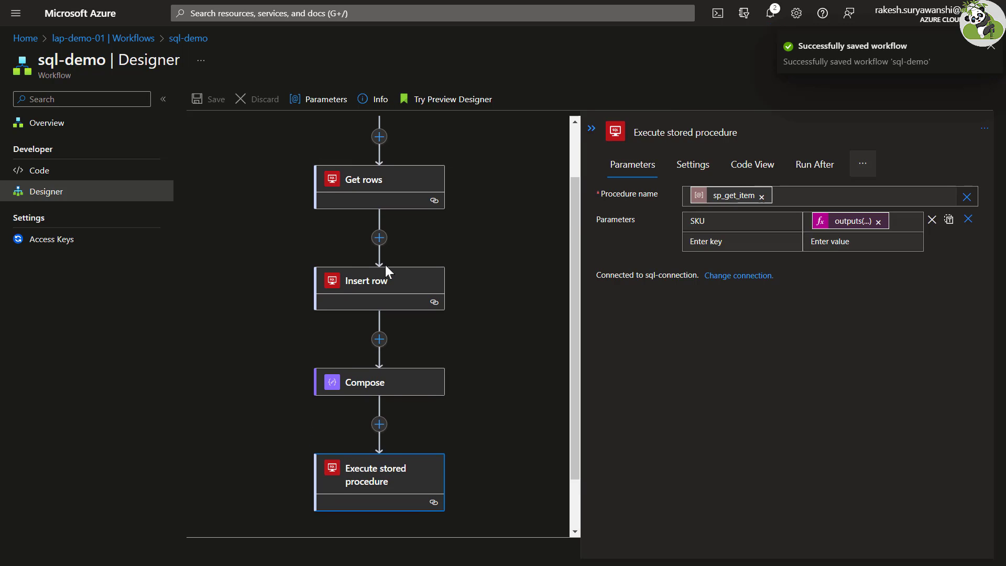
pyautogui.click(92, 123)
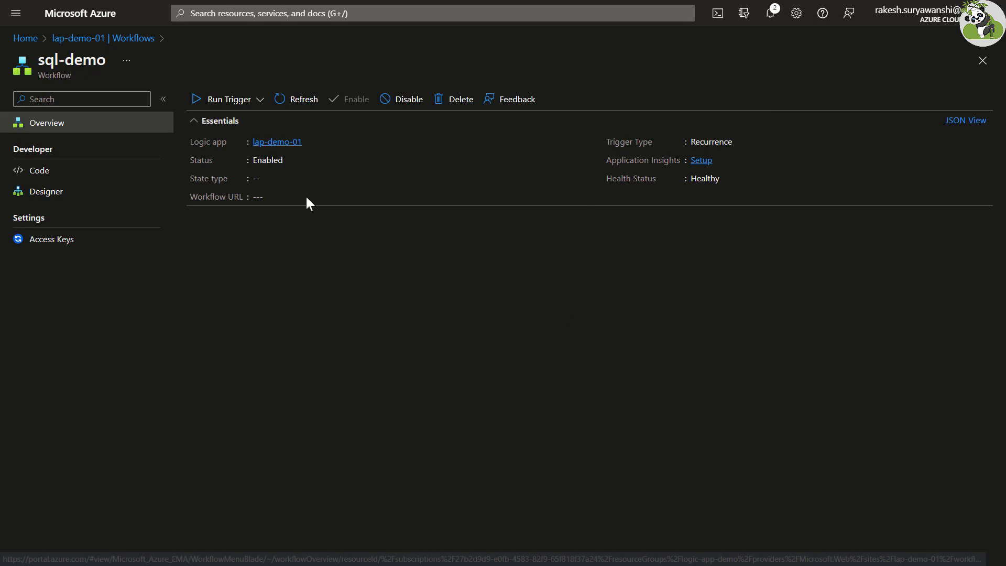
# Run the workflow's trigger manually and refresh the run history to check the new run's status and duration
pyautogui.click(228, 100)
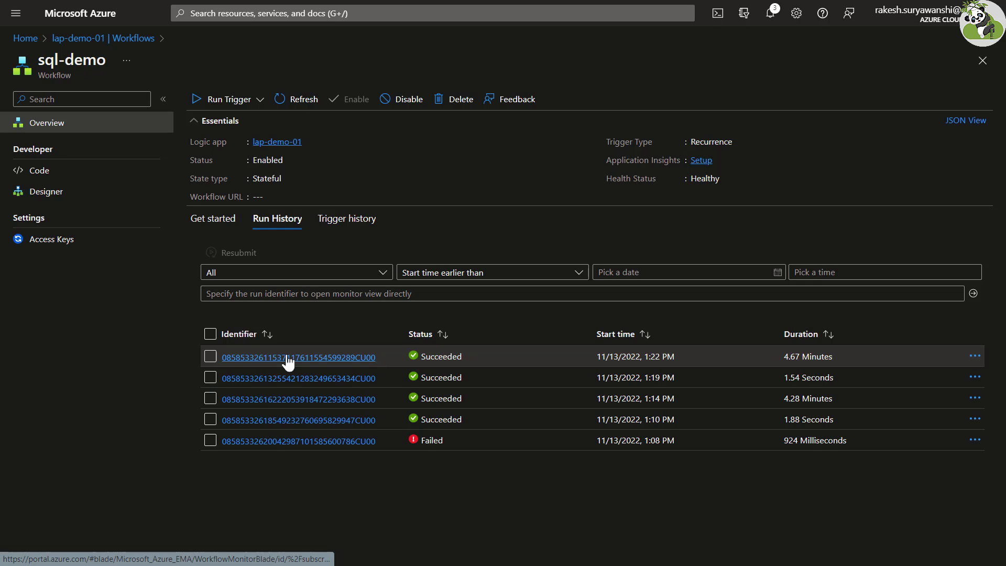
pyautogui.click(231, 99)
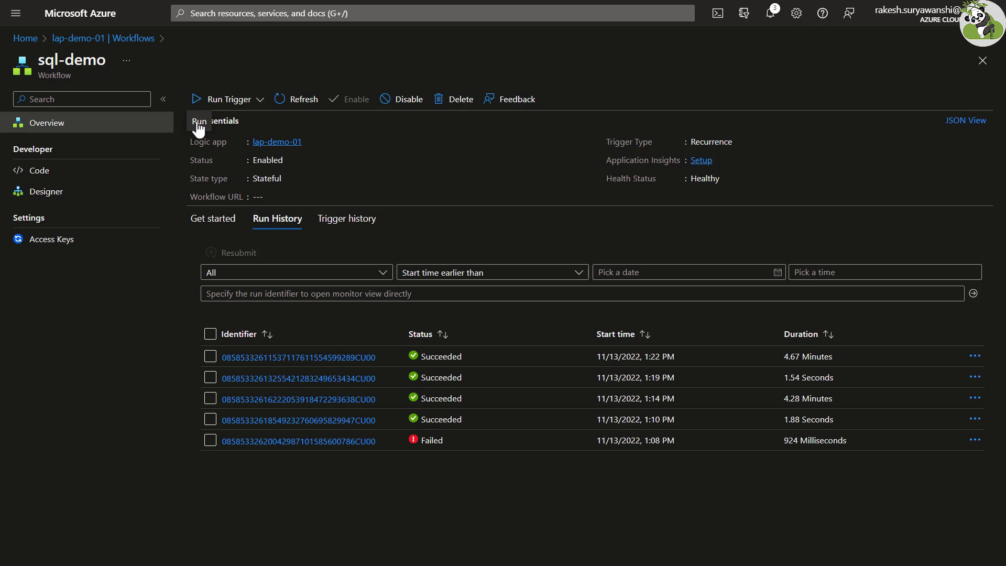
pyautogui.click(199, 122)
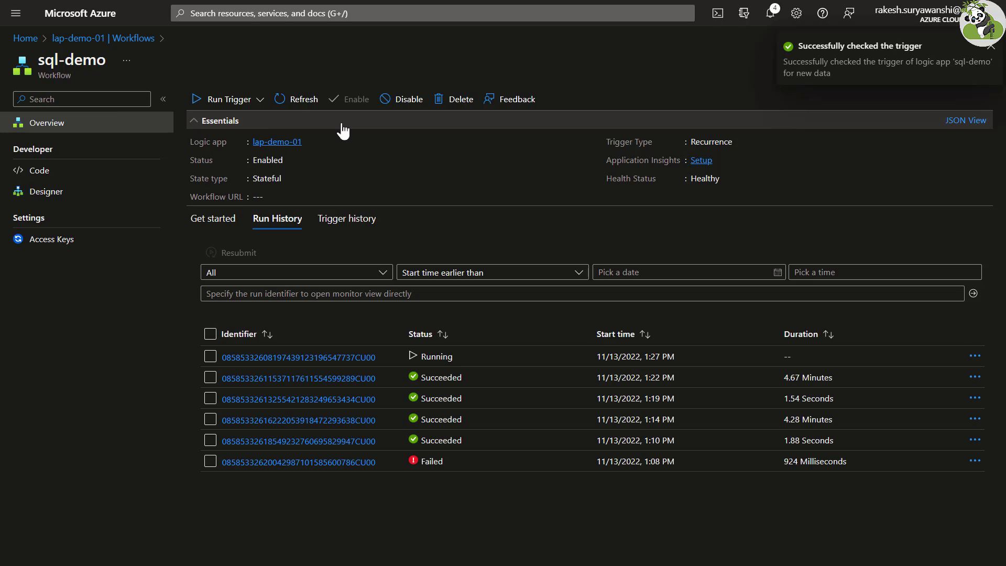
pyautogui.click(295, 101)
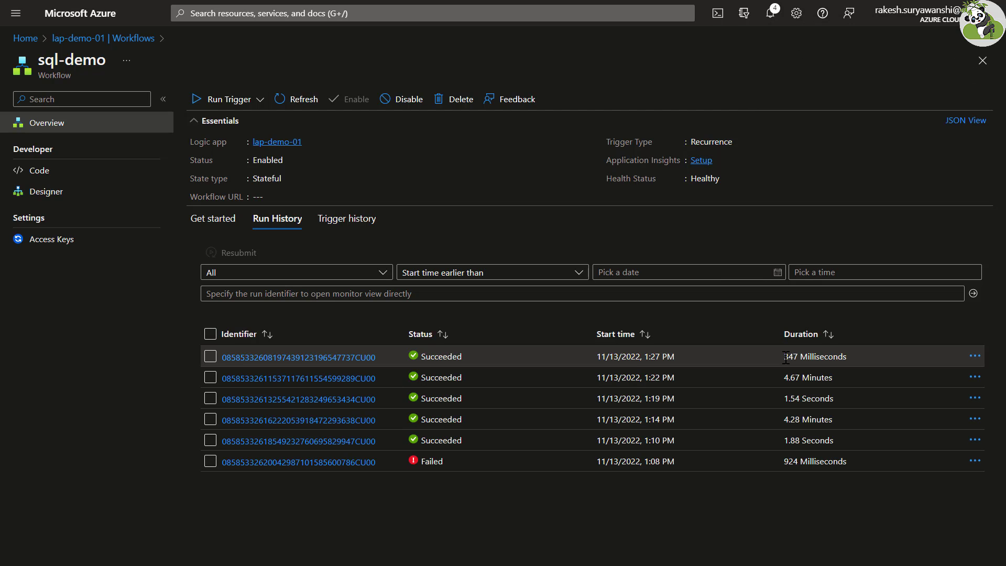
pyautogui.moveTo(784, 357); pyautogui.dragTo(846, 357)
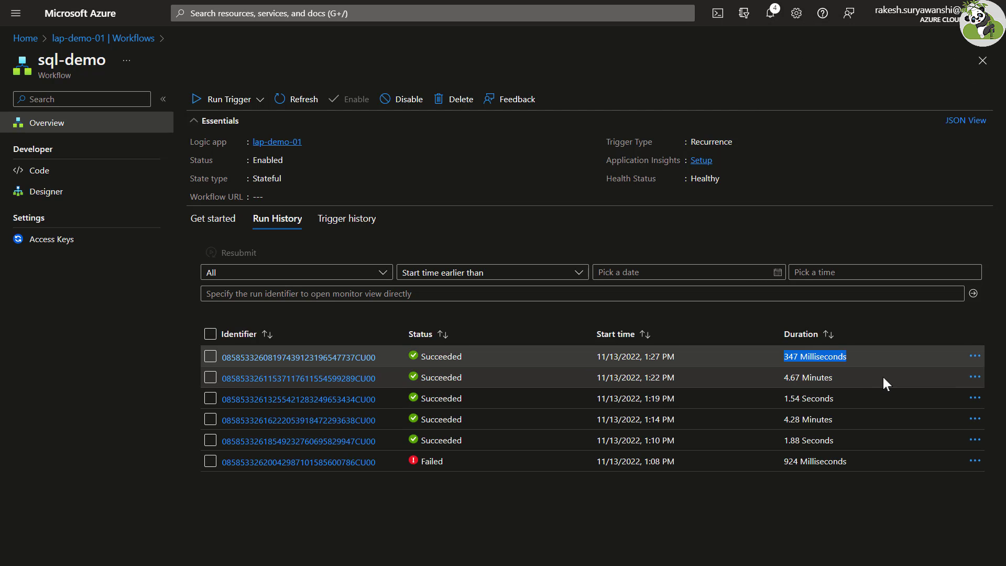
# Open the newest run and inspect the Get rows result, the SKU in the Insert row result, and the Compose inputs and outputs
pyautogui.click(331, 356)
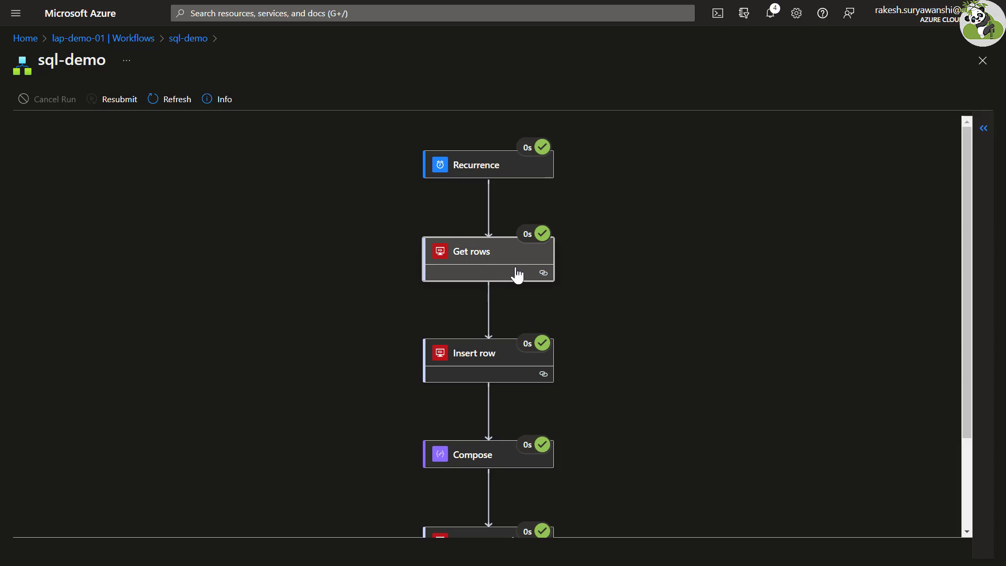
pyautogui.click(517, 273)
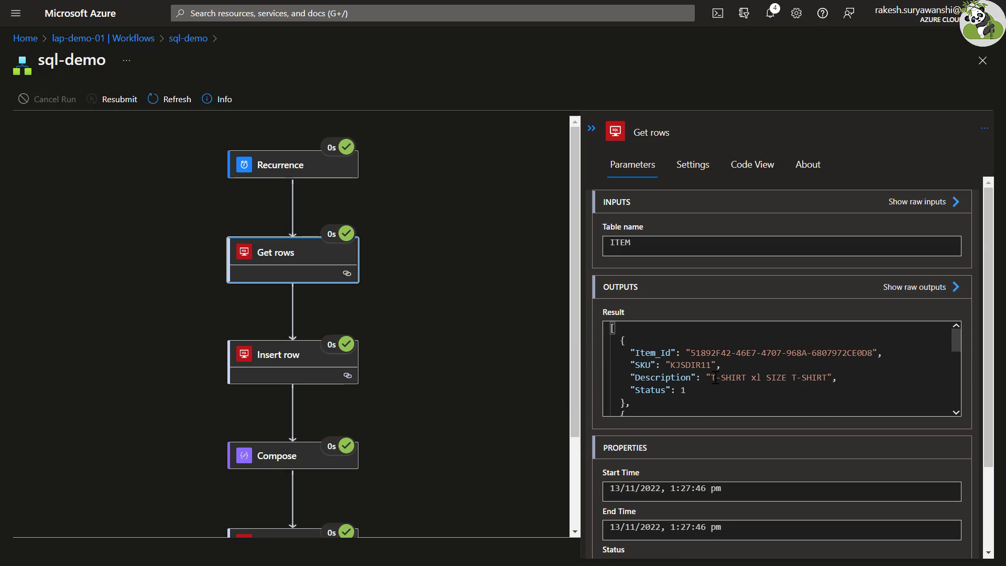
pyautogui.scroll(-5, 715, 377)
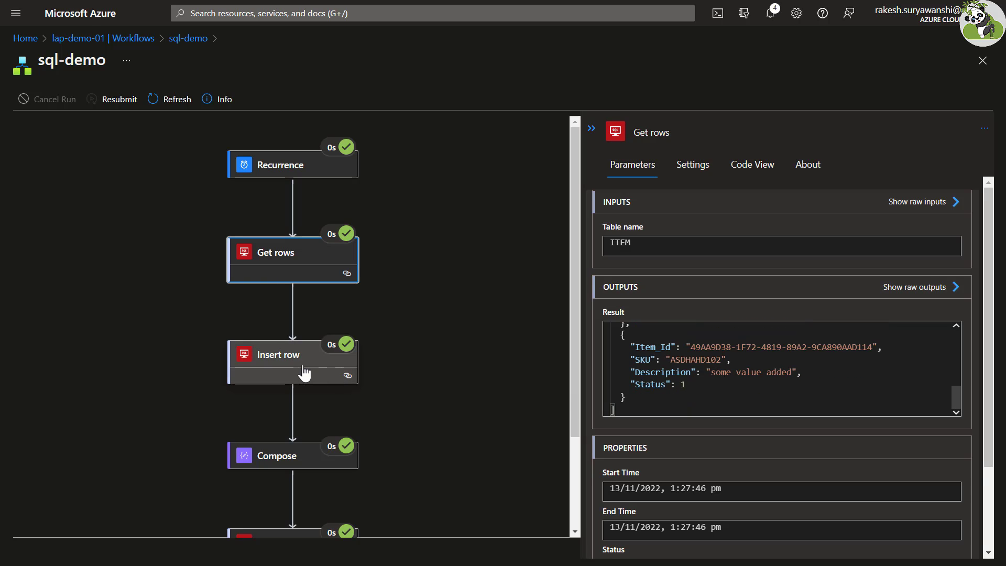
pyautogui.scroll(5, 801, 385)
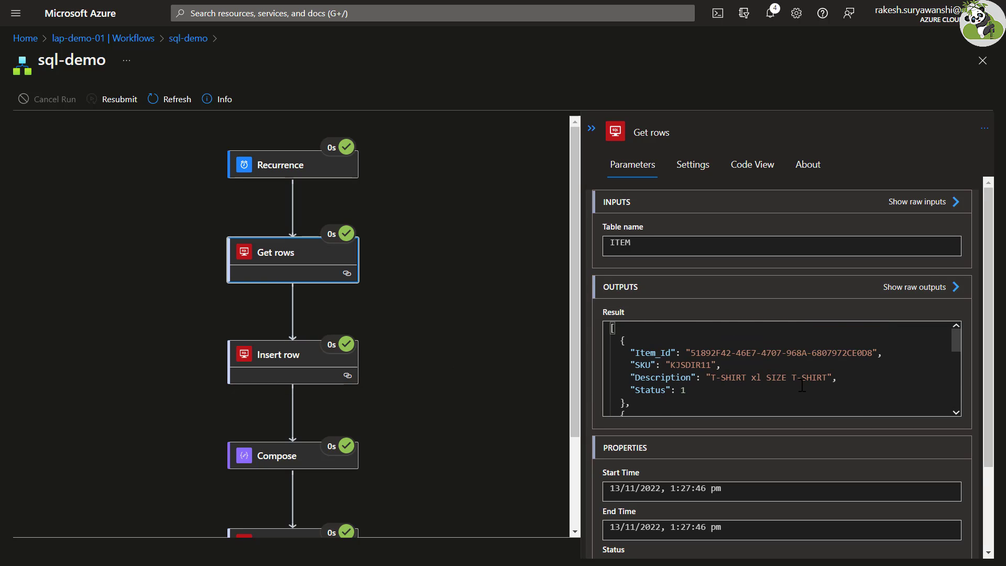
pyautogui.scroll(-5, 801, 385)
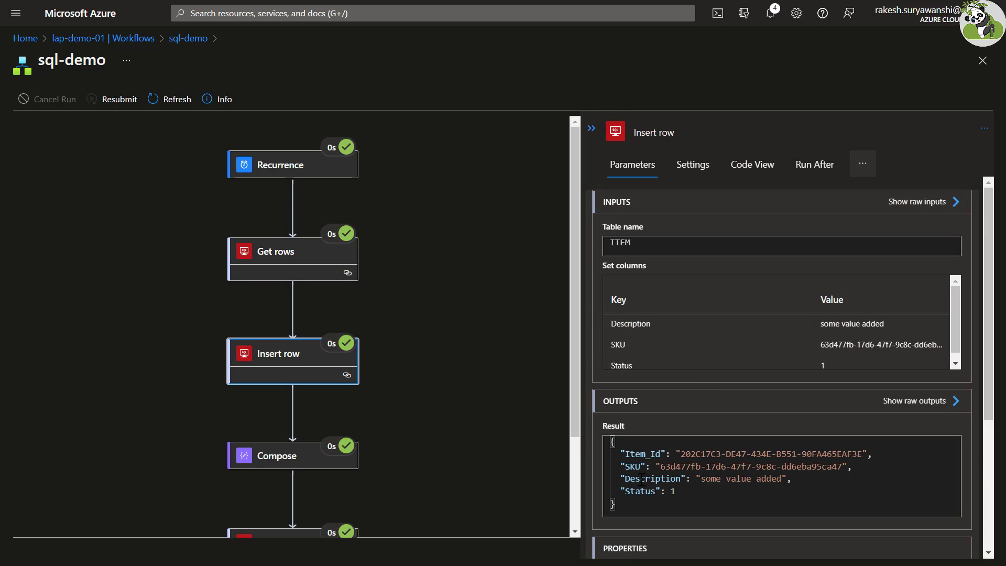
pyautogui.moveTo(658, 466); pyautogui.dragTo(840, 468)
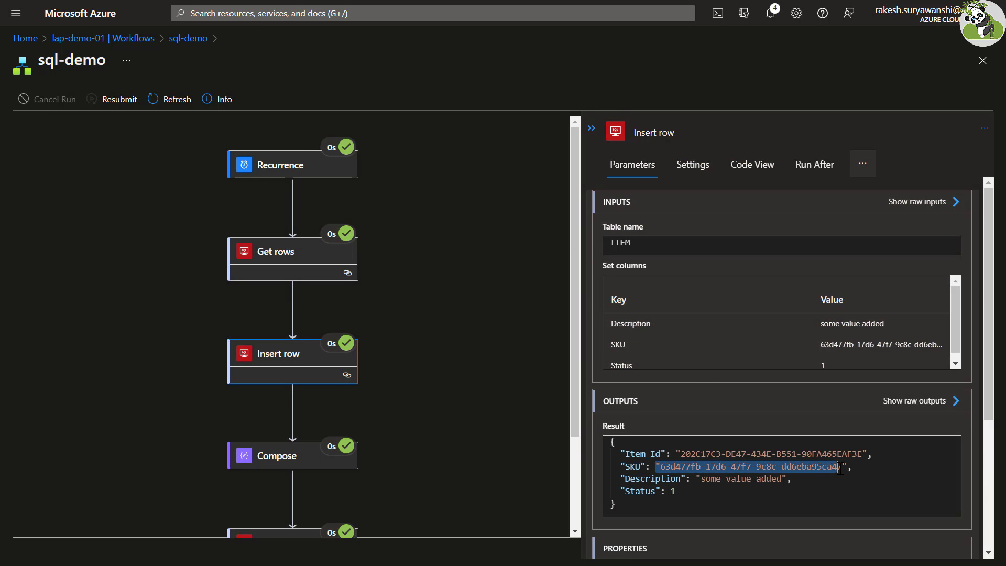
pyautogui.scroll(-3, 471, 398)
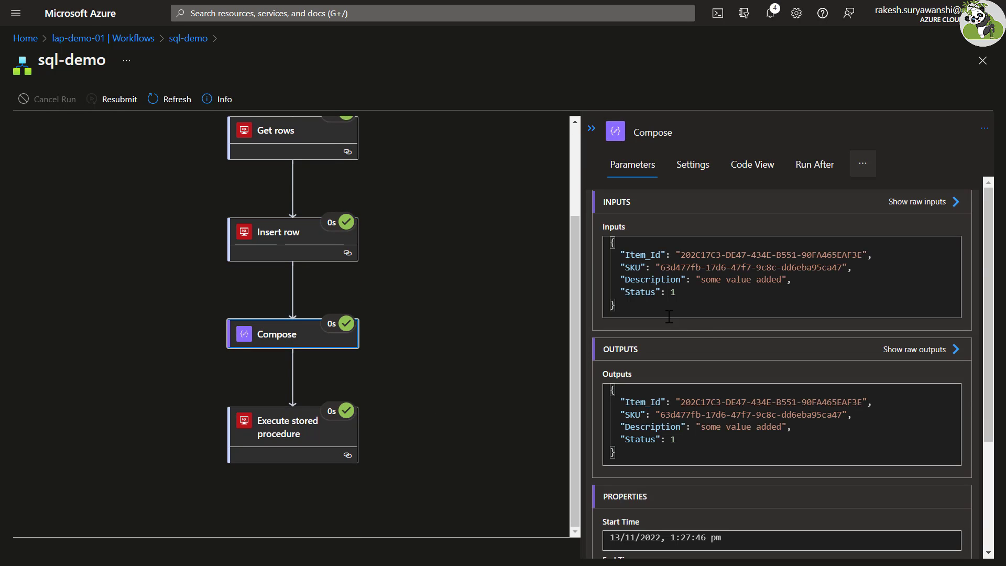
# Examine the Compose inputs, and the procedure name, SKU parameter and result sets of the Execute stored procedure action in the run
pyautogui.click(637, 308)
pyautogui.hotkey('ctrl', 'a')
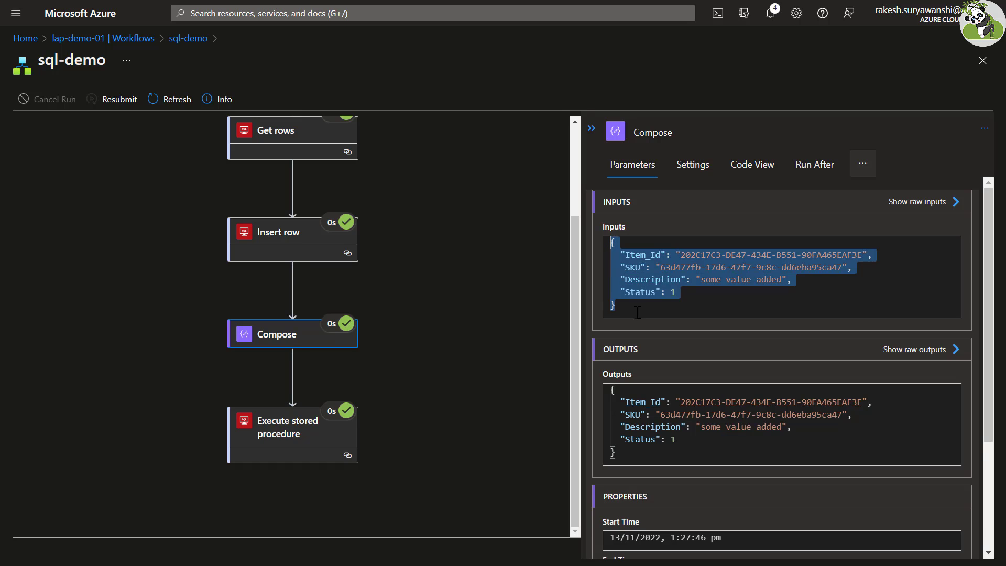
pyautogui.click(307, 448)
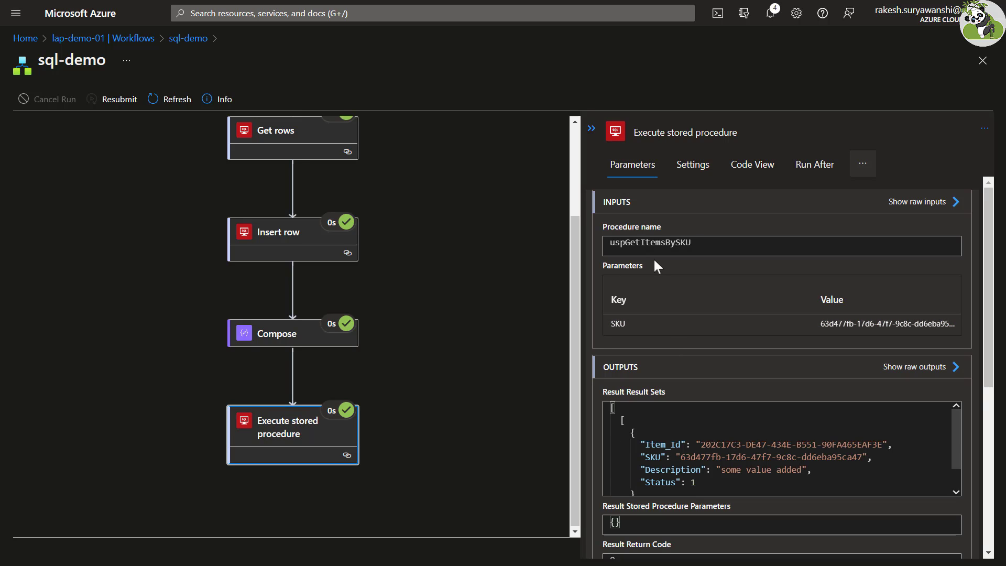
pyautogui.moveTo(702, 245); pyautogui.dragTo(597, 242)
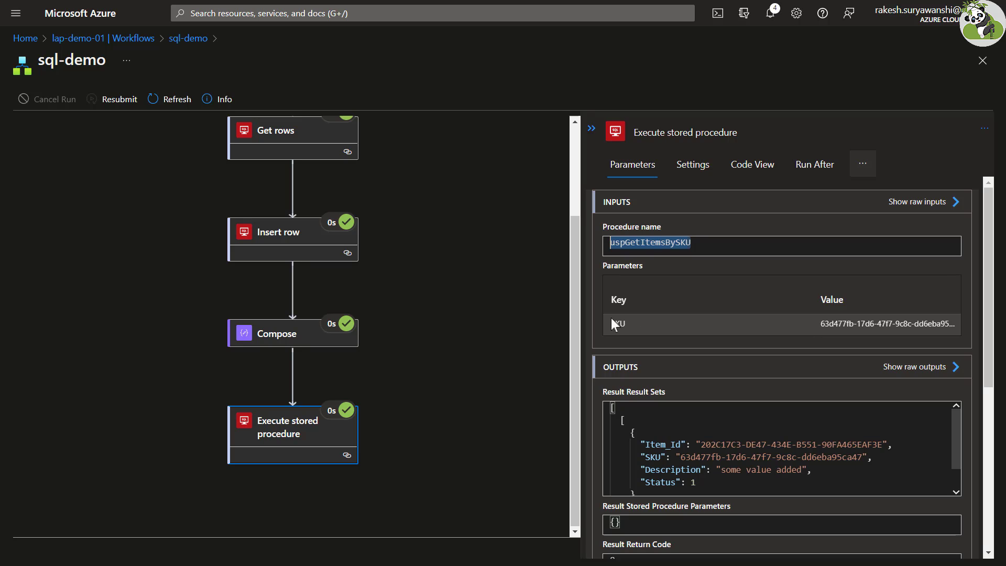
pyautogui.moveTo(609, 324); pyautogui.dragTo(626, 323)
pyautogui.moveTo(820, 323); pyautogui.dragTo(954, 324)
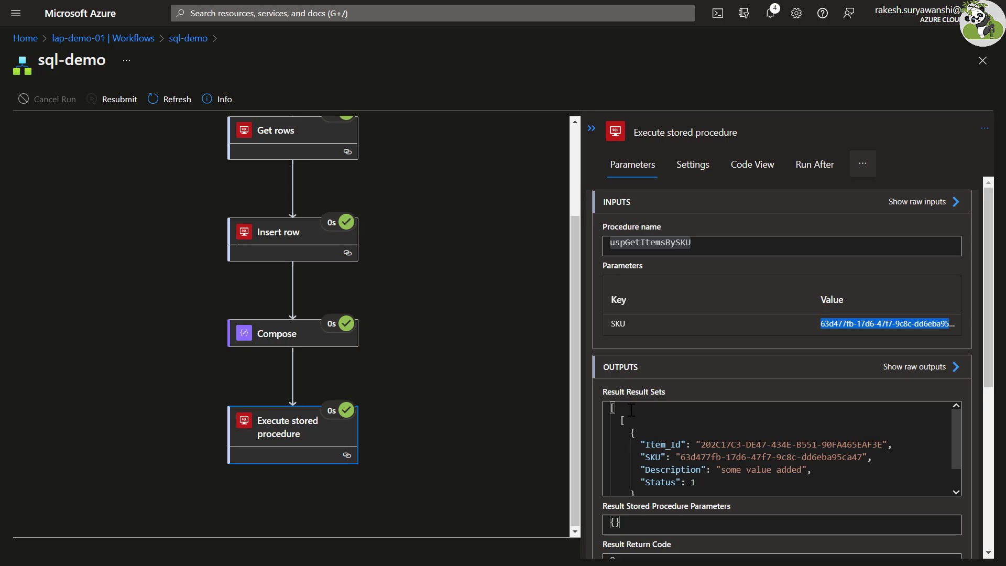
pyautogui.scroll(-1, 648, 455)
pyautogui.scroll(-1, 604, 393)
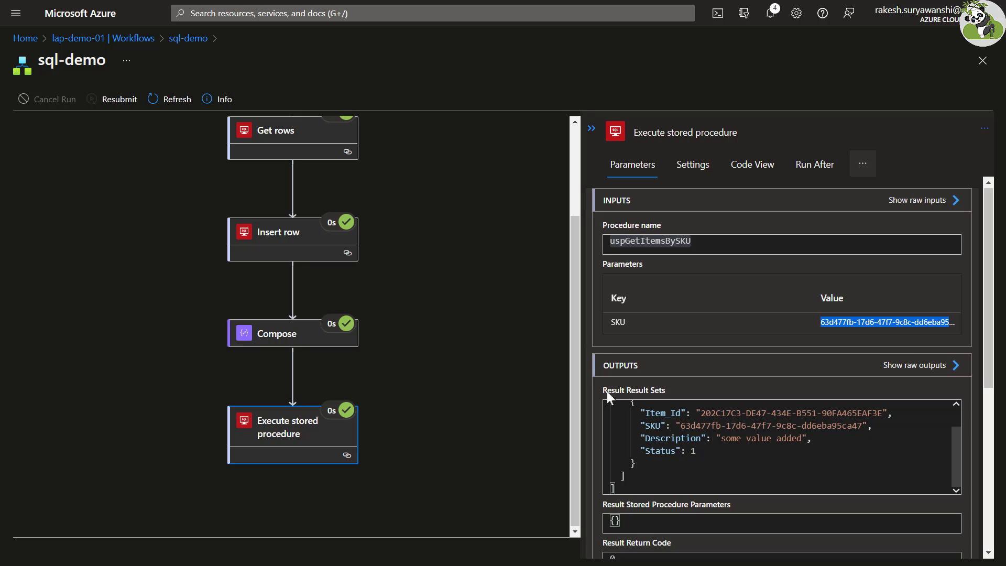
pyautogui.scroll(-1, 607, 391)
pyautogui.scroll(-2, 609, 384)
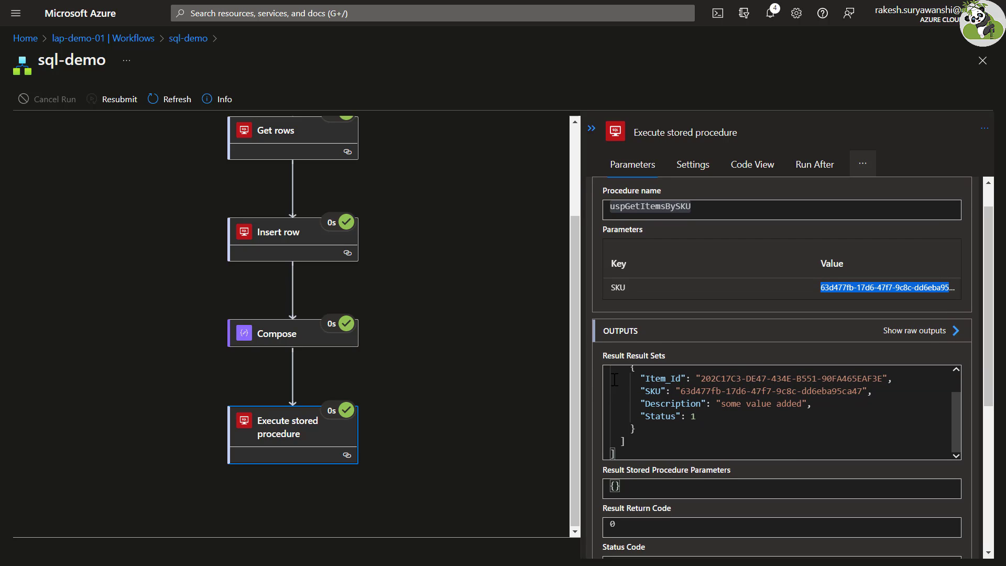
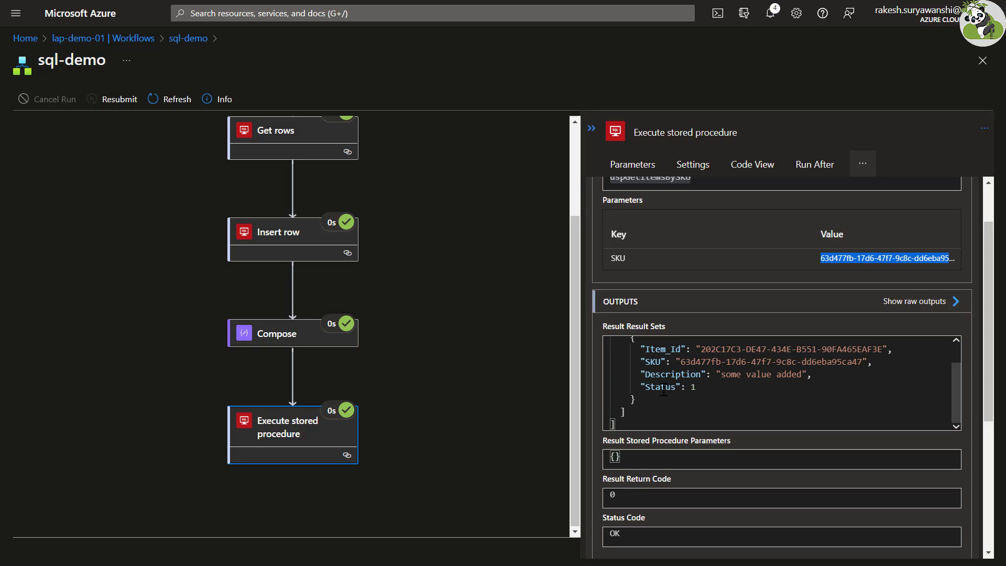
pyautogui.click(651, 405)
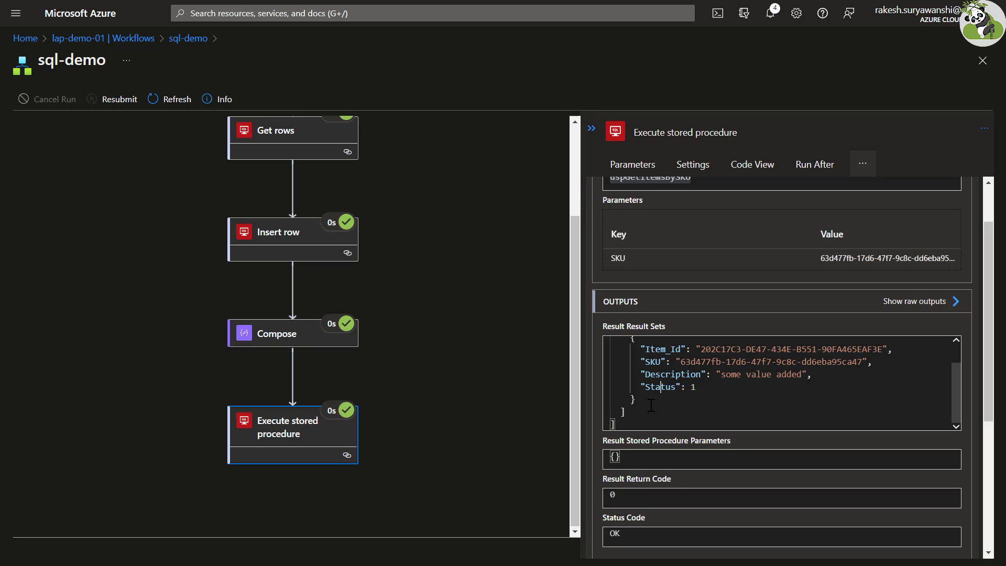
# Open the raw outputs of Execute stored procedure and examine how the arrays and row object are nested in ResultSets
pyautogui.click(899, 301)
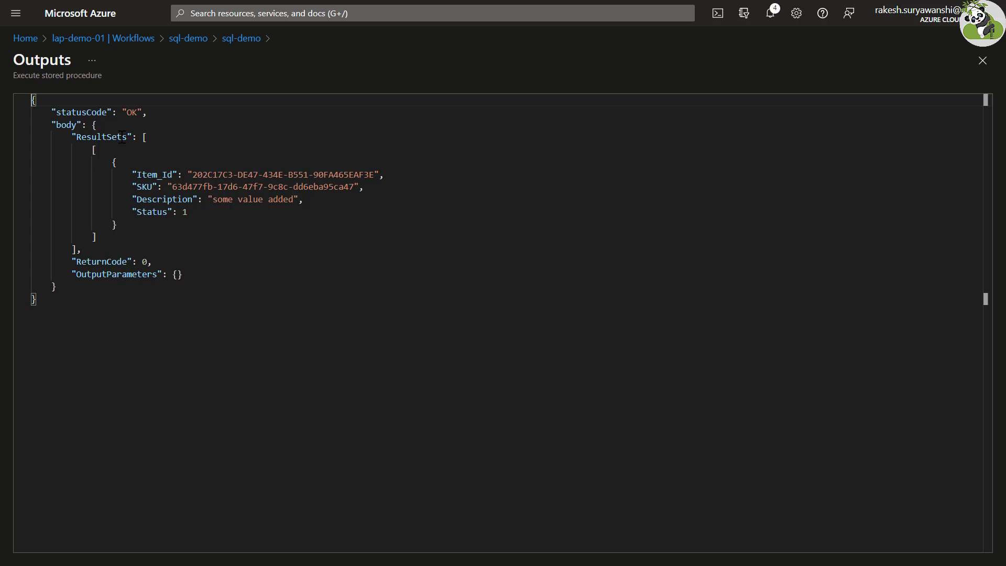
pyautogui.doubleClick(87, 139)
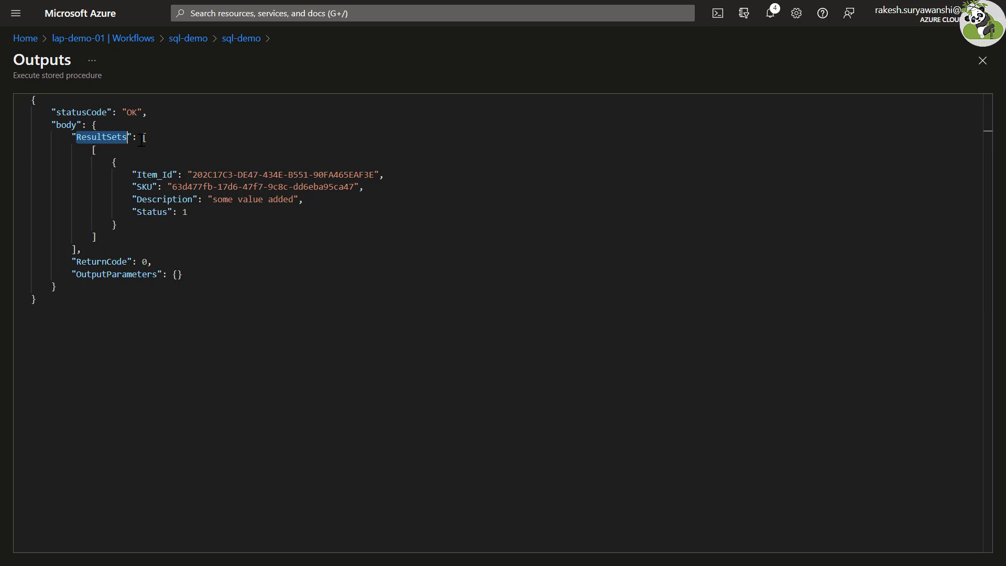
pyautogui.moveTo(142, 137); pyautogui.dragTo(73, 240)
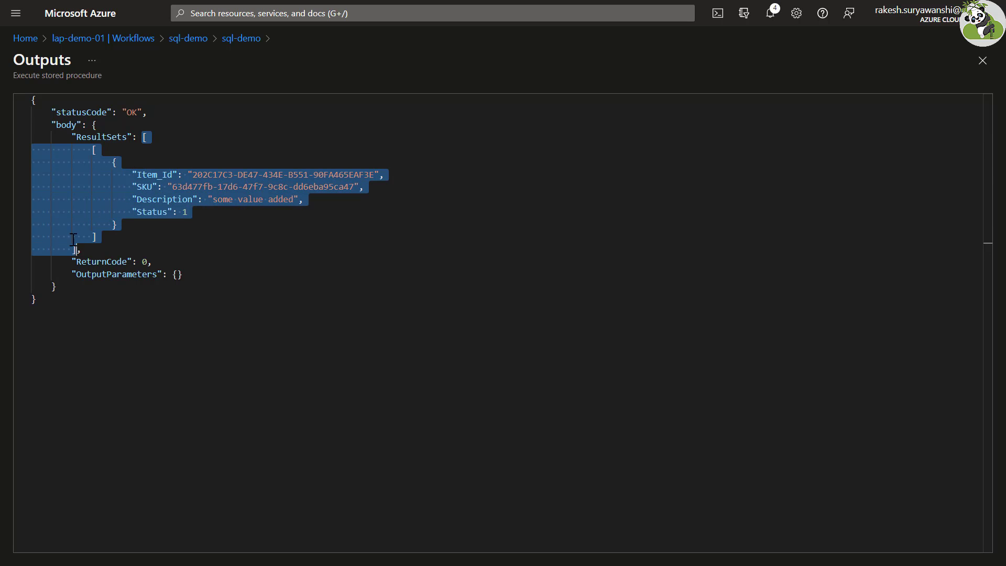
pyautogui.click(99, 162)
pyautogui.moveTo(88, 151); pyautogui.dragTo(99, 237)
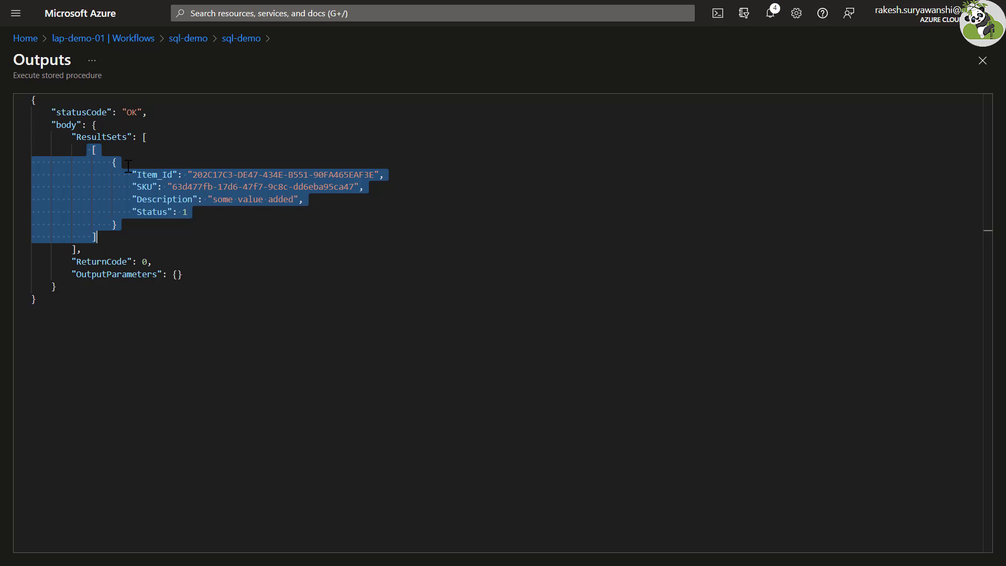
pyautogui.moveTo(111, 163); pyautogui.dragTo(117, 225)
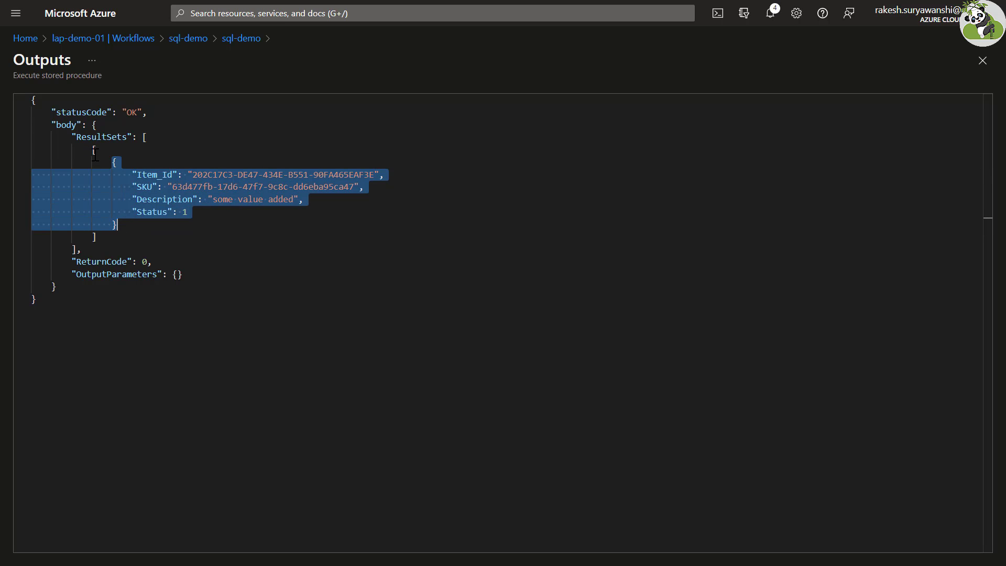
pyautogui.moveTo(93, 152); pyautogui.dragTo(109, 238)
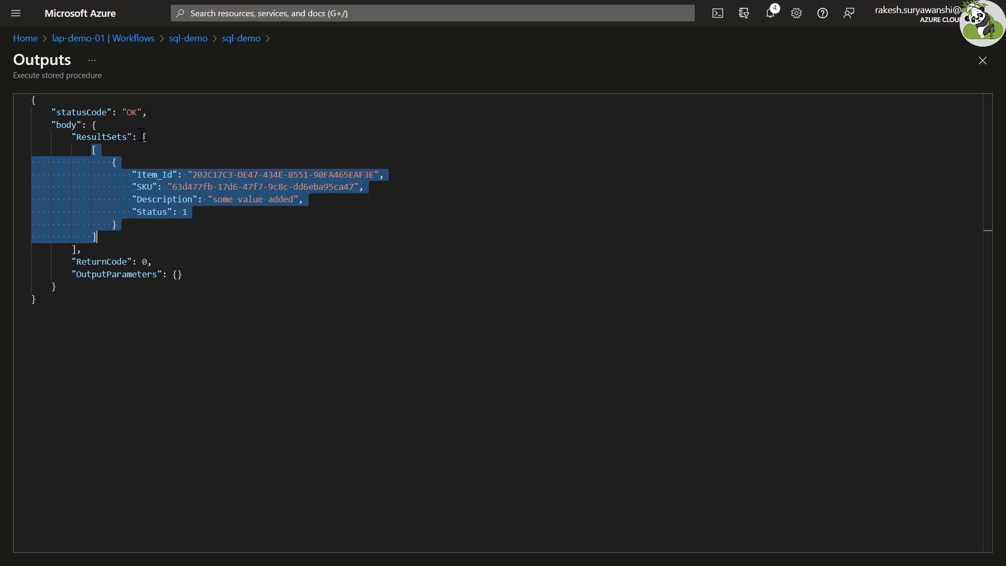
pyautogui.moveTo(141, 137); pyautogui.dragTo(78, 250)
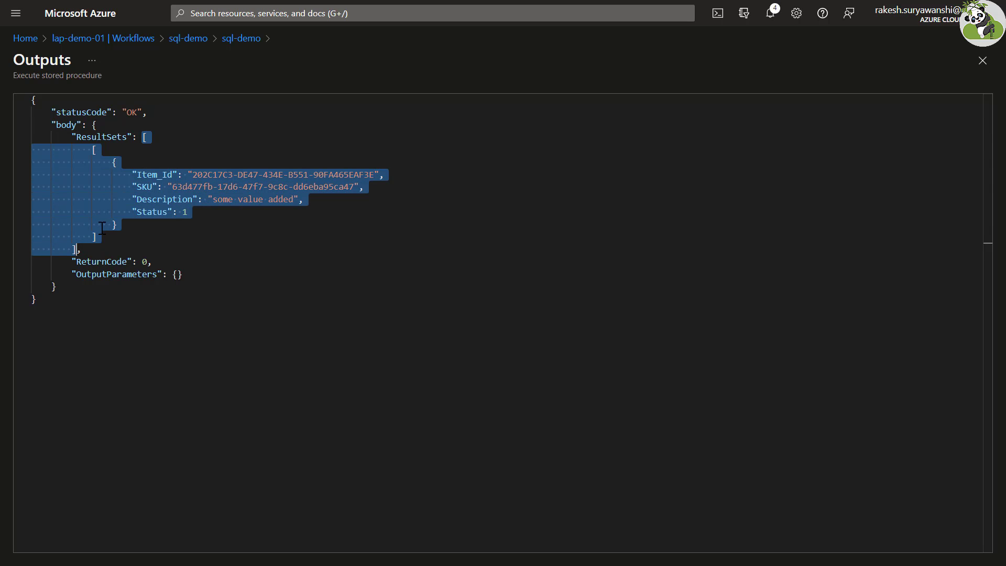
# Return to the designer, add a SQL Server Update rows action after Execute stored procedure, and set its table name to the table_name parameter
pyautogui.click(244, 39)
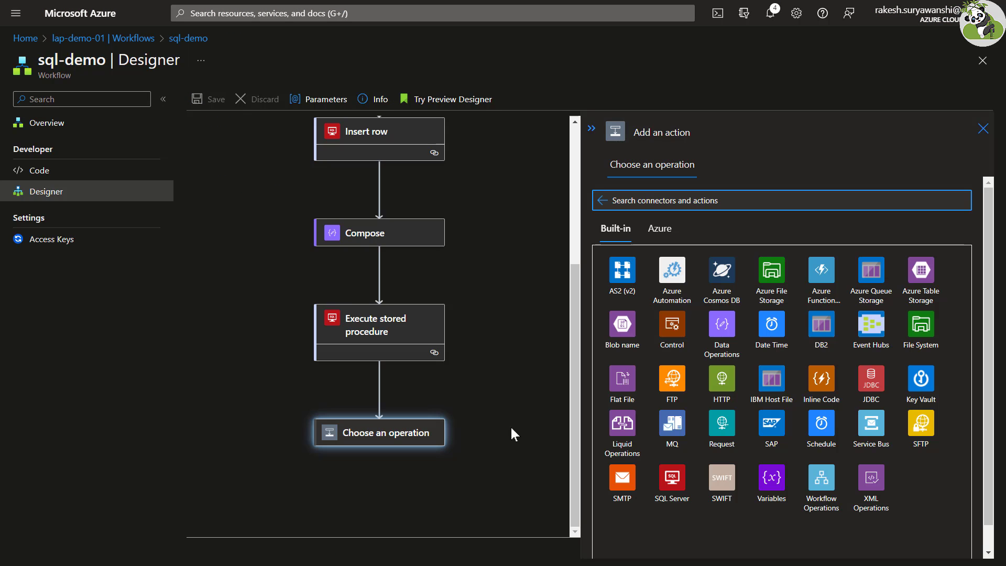
pyautogui.click(669, 479)
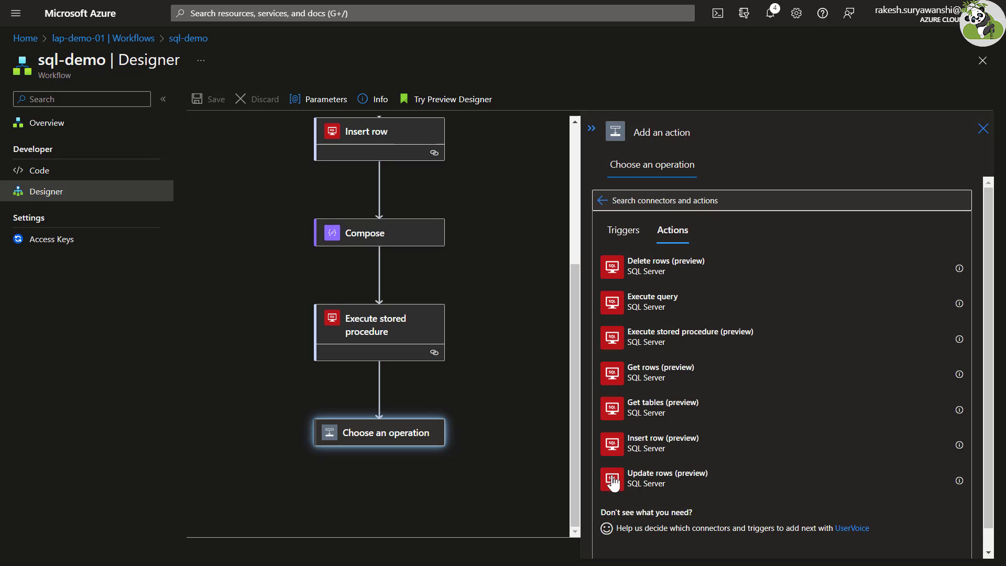
pyautogui.click(614, 479)
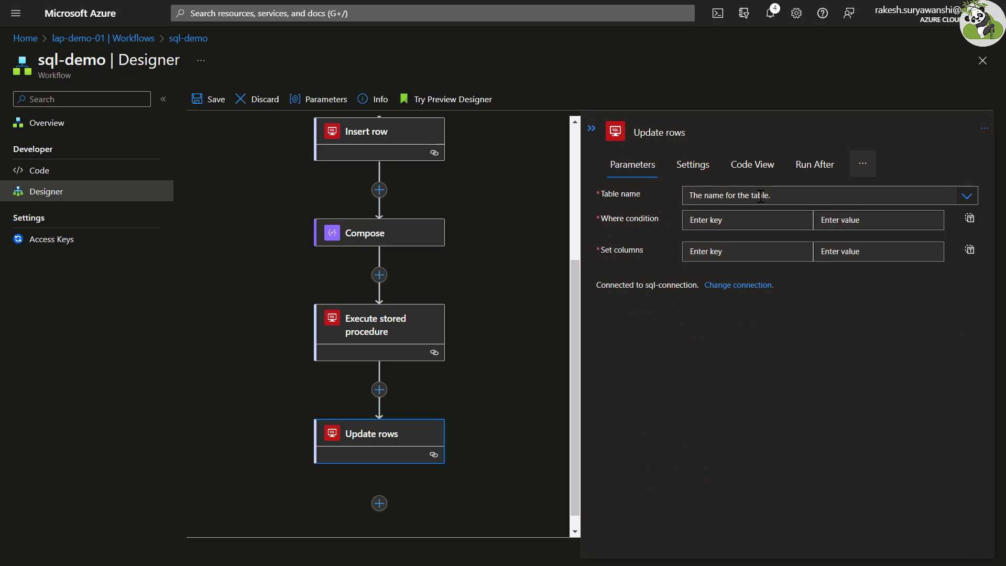
pyautogui.click(760, 196)
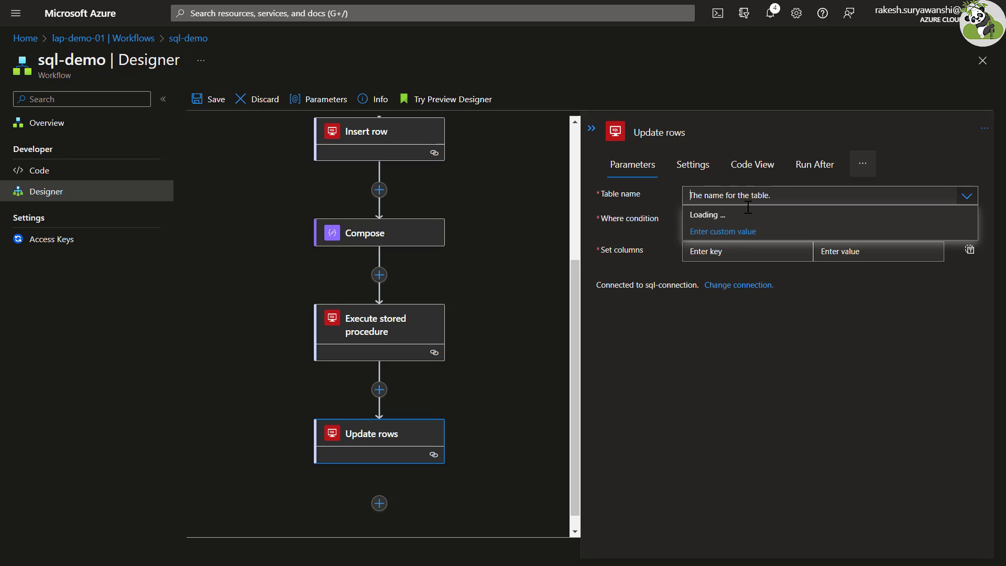
pyautogui.click(717, 233)
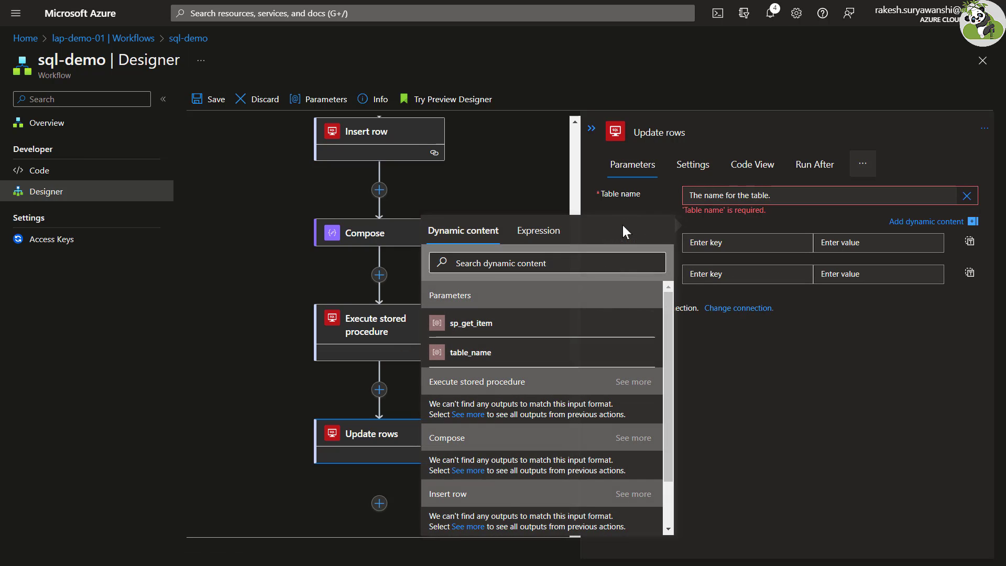
pyautogui.click(483, 362)
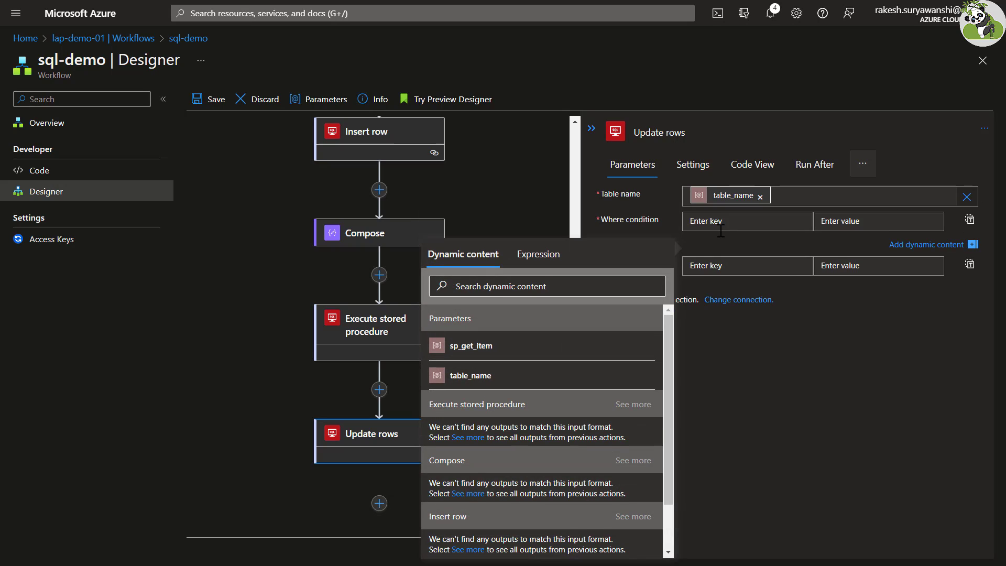
# Set the Where condition of Update rows to key SKU with the expression outputs('Compose')?['SKU'] as its value
pyautogui.click(720, 220)
pyautogui.write('SKU')
pyautogui.click(859, 220)
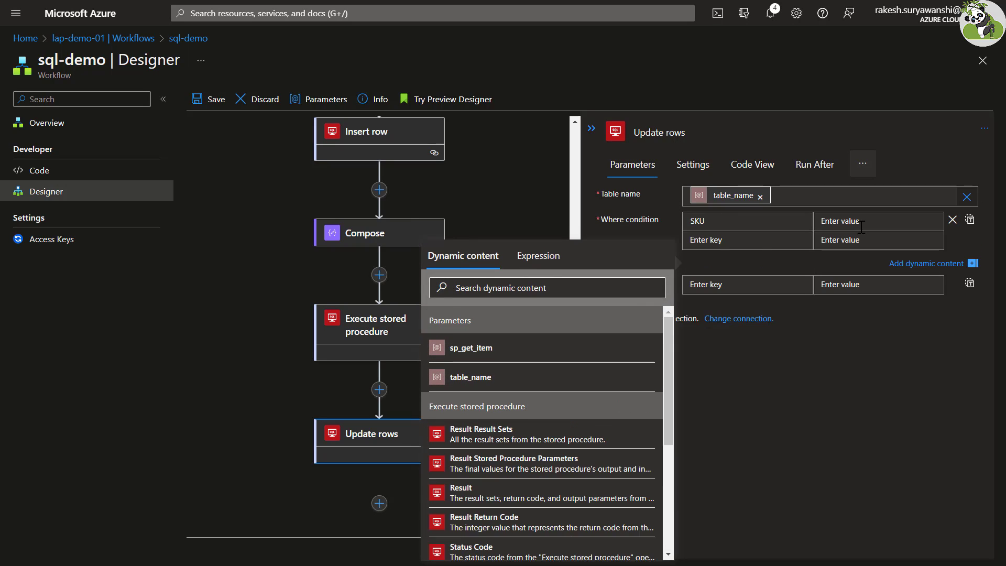
pyautogui.click(538, 255)
pyautogui.write("@outputs('Compose')")
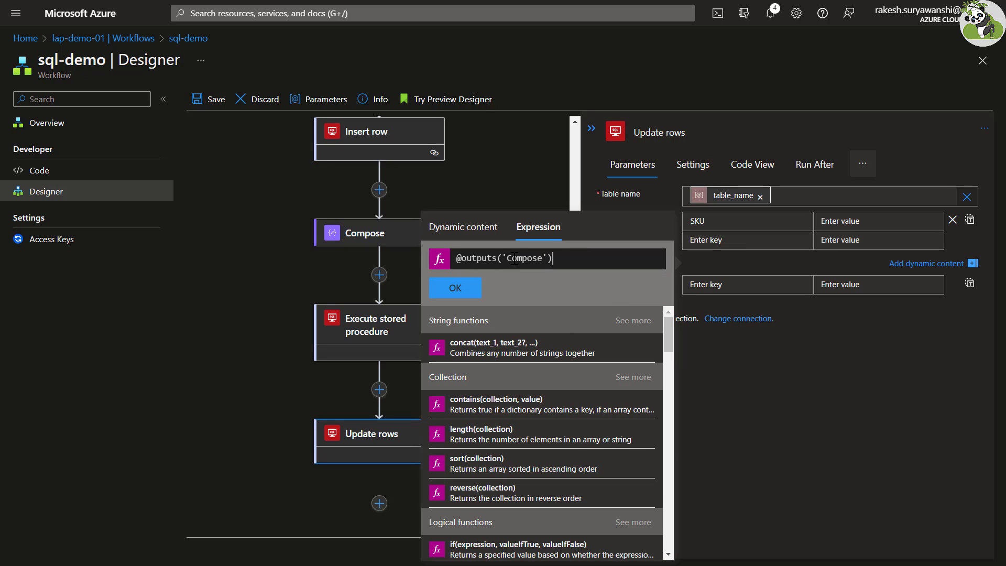
pyautogui.press('BackSpace')
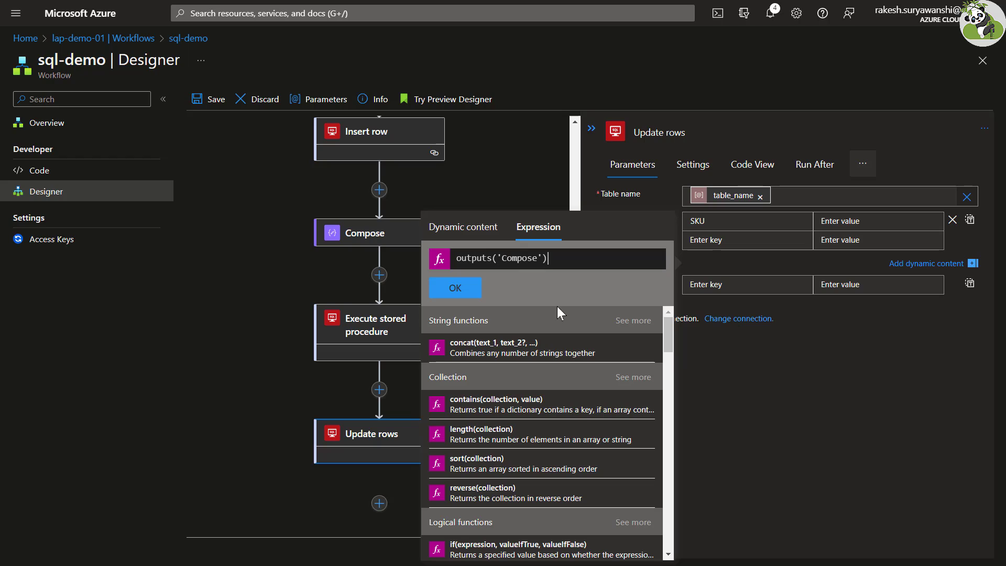
pyautogui.write('?[SK')
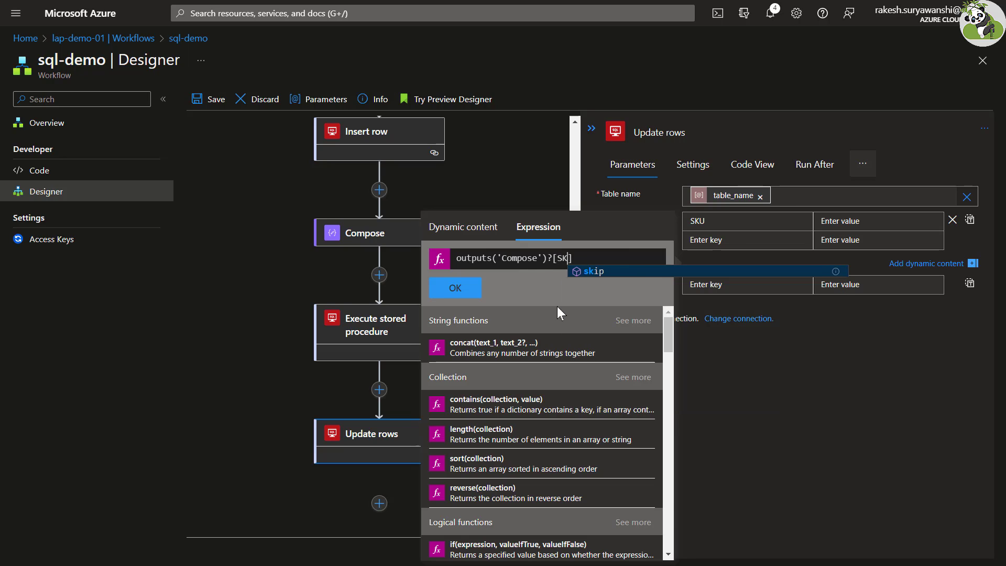
pyautogui.write("U'")
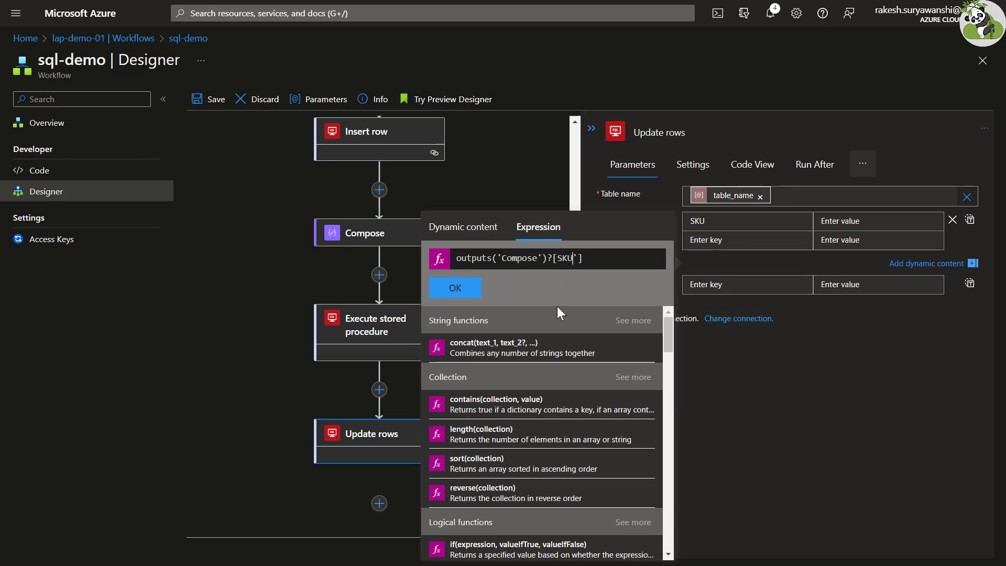
pyautogui.write("'")
pyautogui.click(455, 287)
pyautogui.click(792, 404)
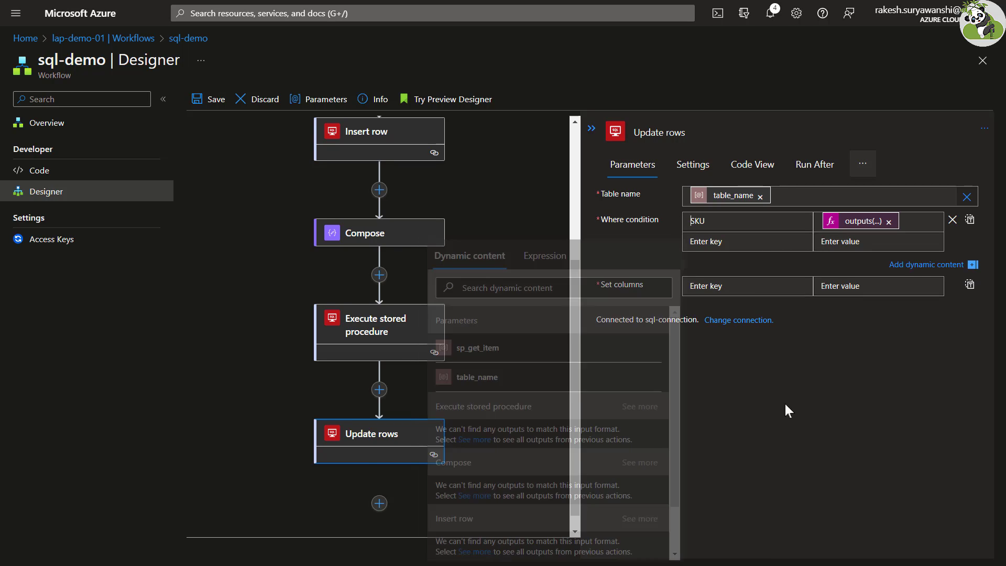
# Set the Description column in Update rows to "Some thing is updated at :" followed by the utcNow() expression
pyautogui.click(764, 280)
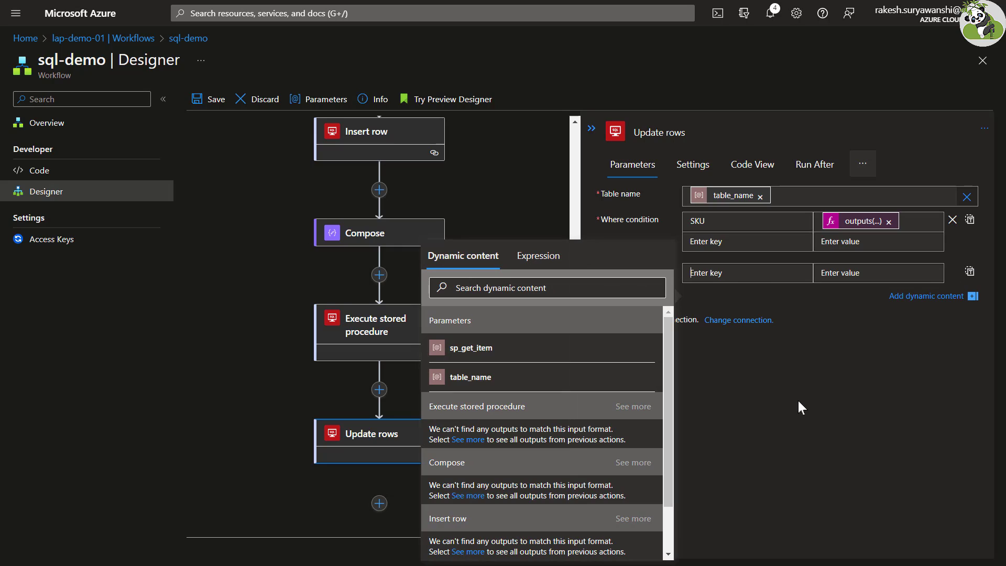
pyautogui.write('Descri')
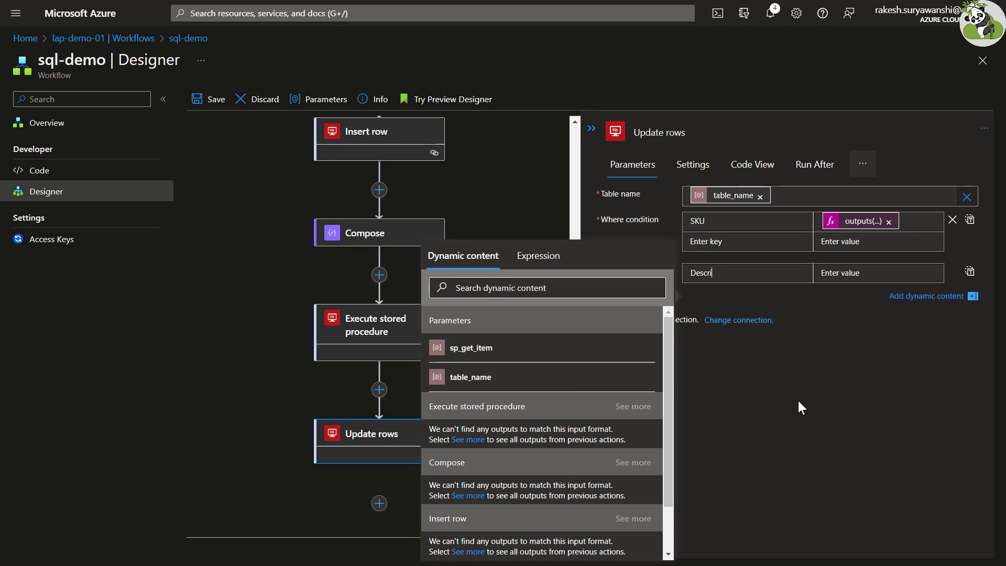
pyautogui.write('ption')
pyautogui.press('Tab')
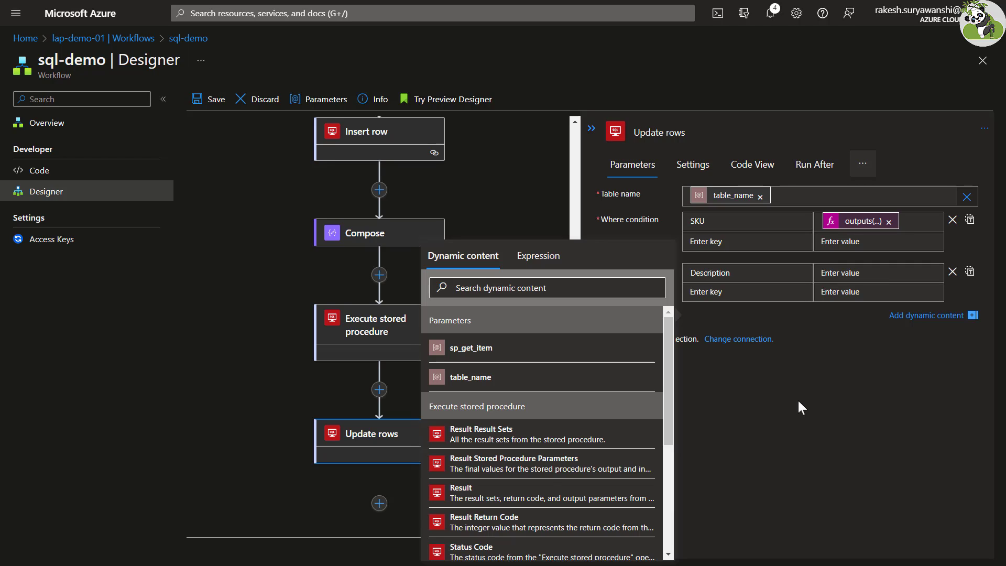
pyautogui.write('Scripto')
pyautogui.hotkey('ctrl', 'a')
pyautogui.write('Some thing is updated')
pyautogui.click(538, 256)
pyautogui.write('utc')
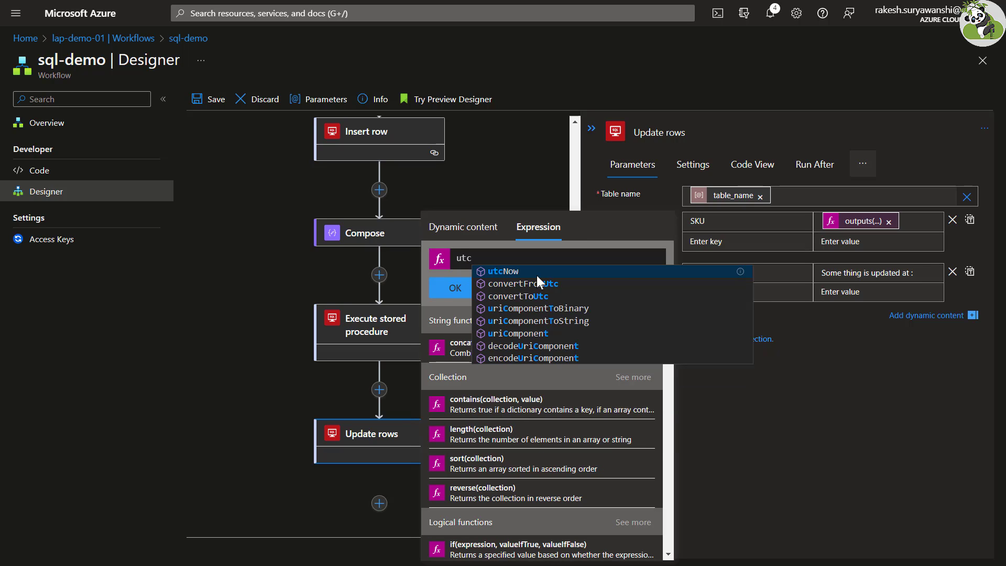
pyautogui.click(543, 270)
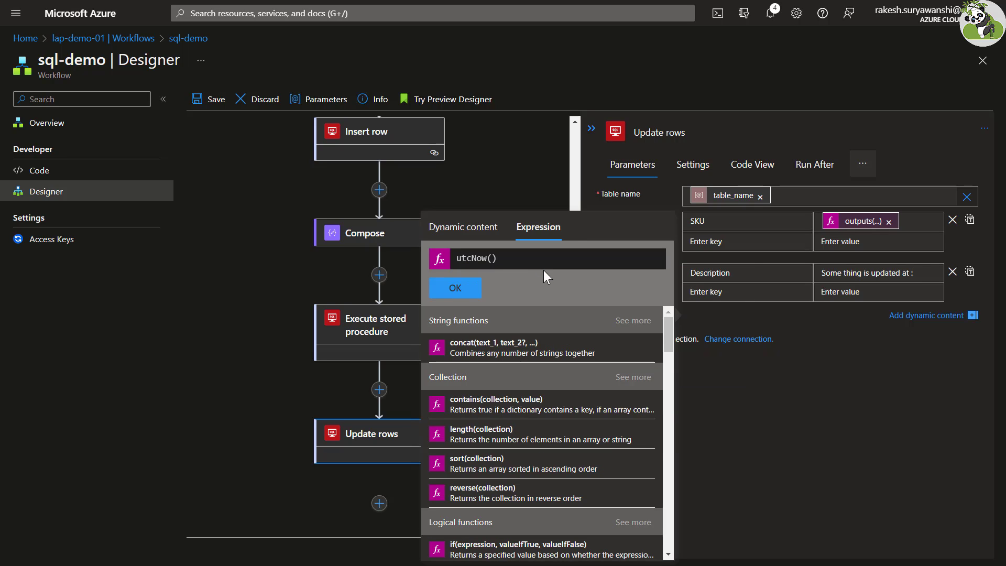
pyautogui.click(454, 288)
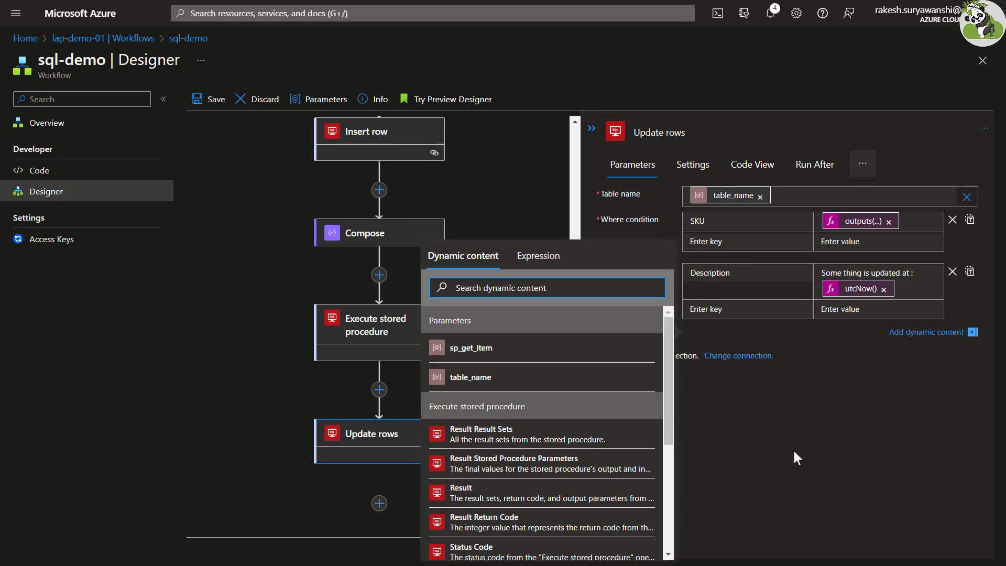
pyautogui.click(235, 346)
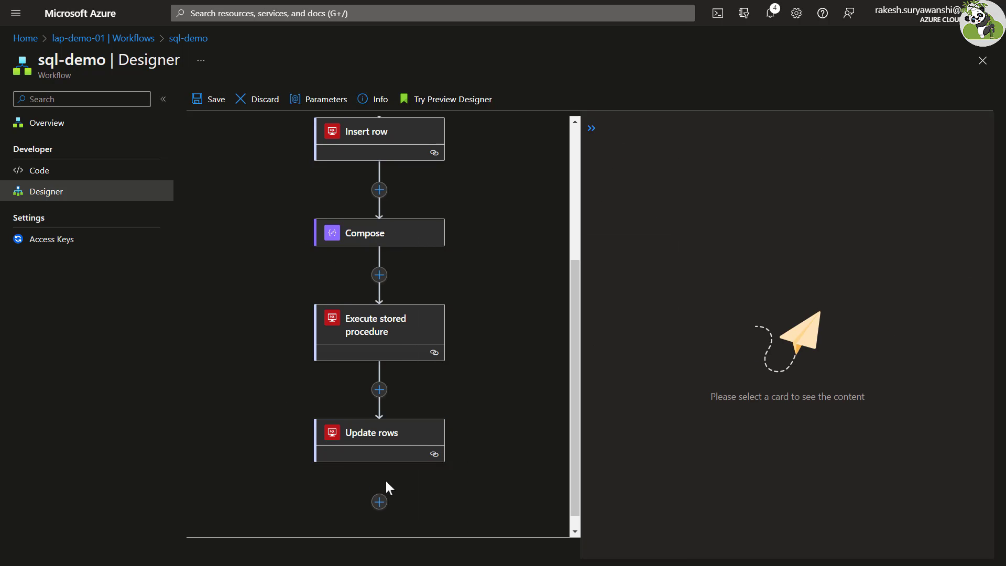
# Add a SQL Server Delete rows action after Update rows and set its table name to the table_name parameter
pyautogui.click(378, 503)
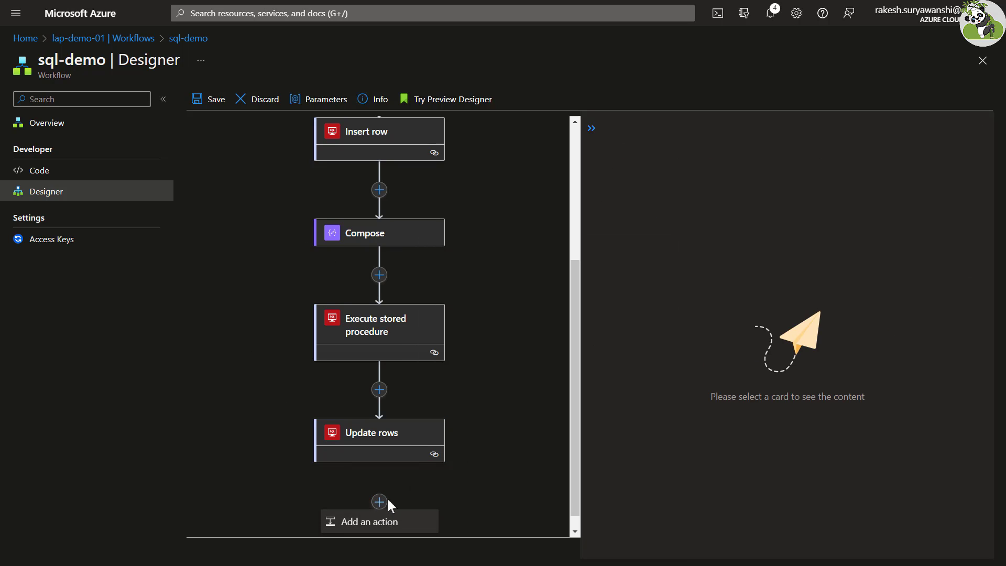
pyautogui.click(397, 524)
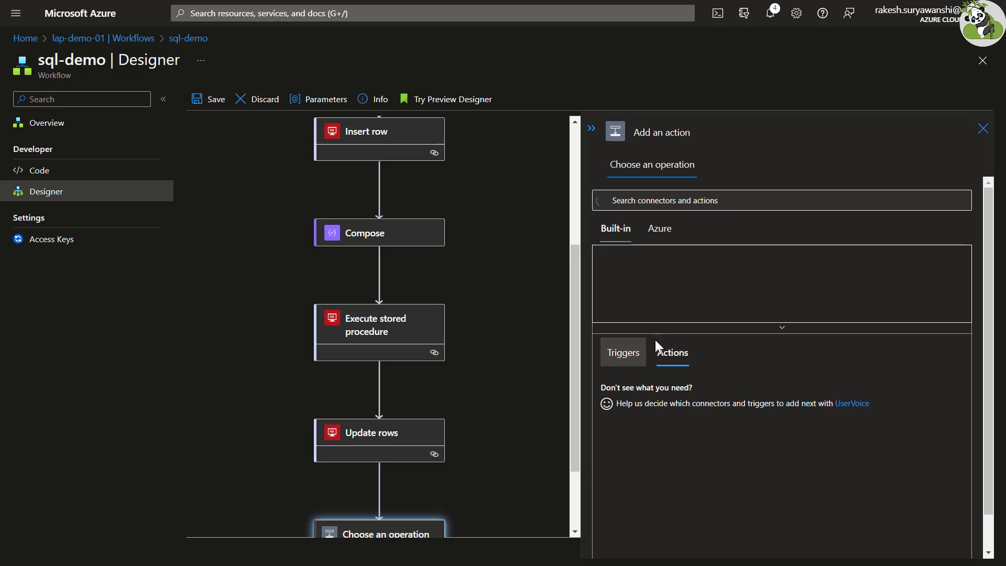
pyautogui.scroll(-2, 500, 365)
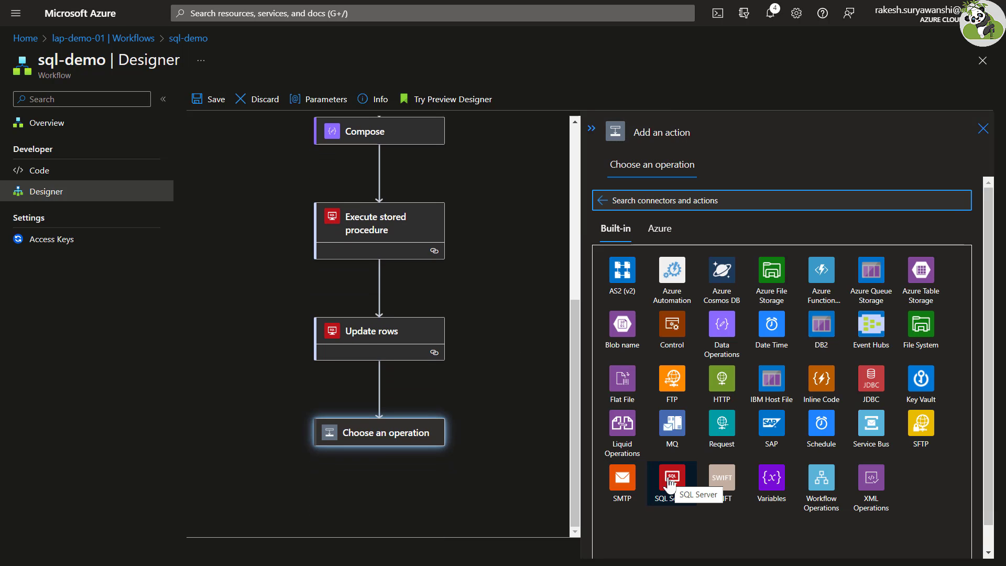
pyautogui.click(659, 478)
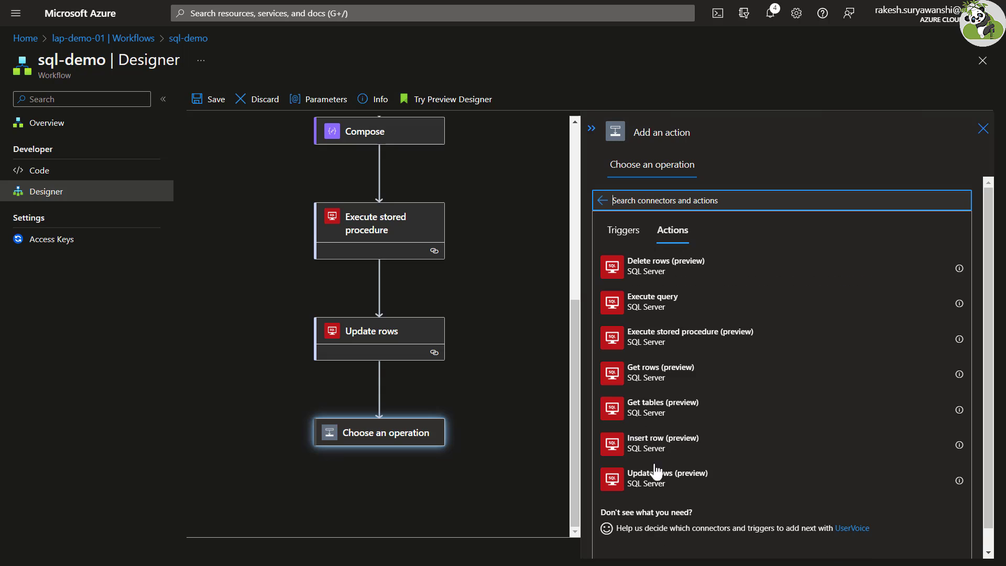
pyautogui.click(612, 265)
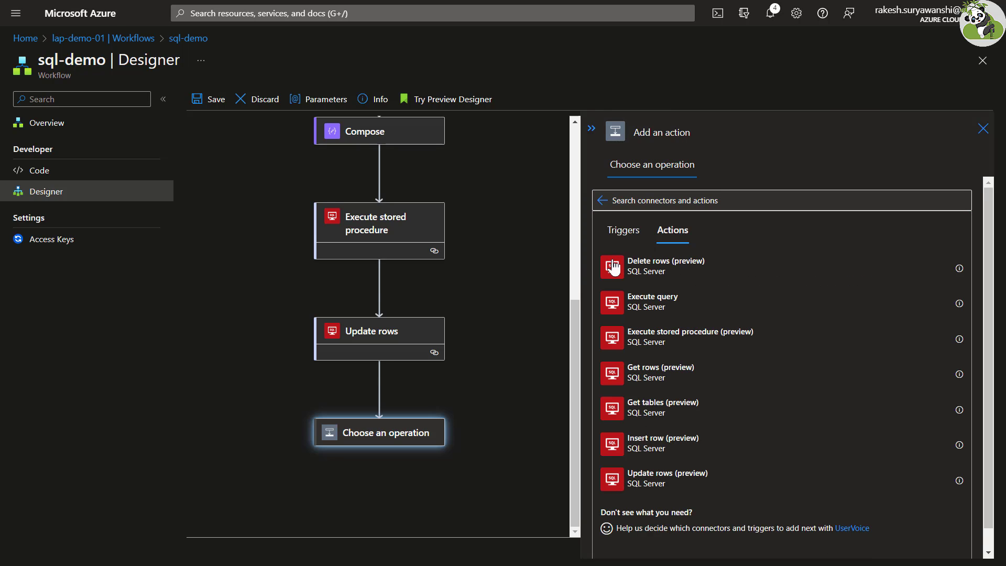
pyautogui.click(726, 196)
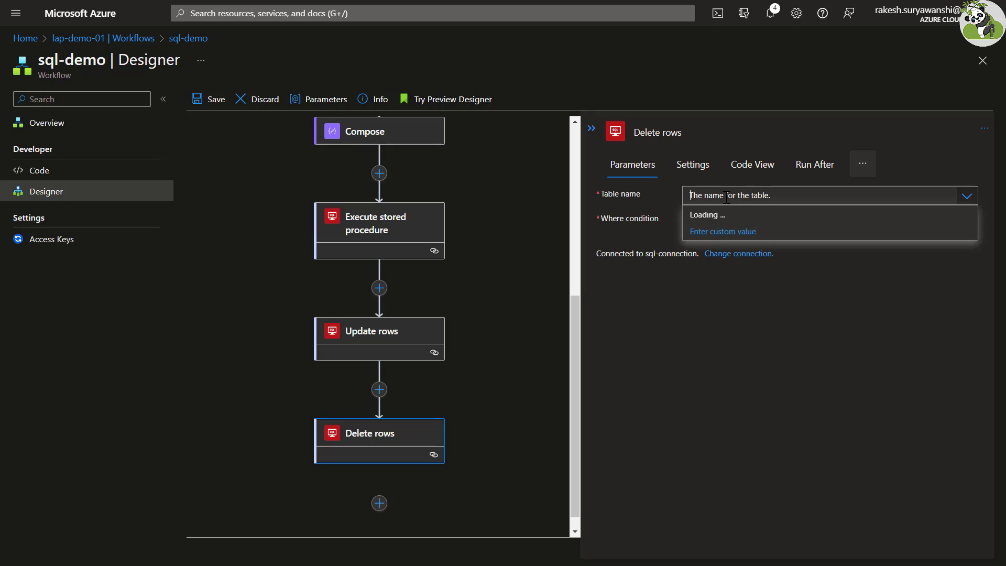
pyautogui.click(713, 231)
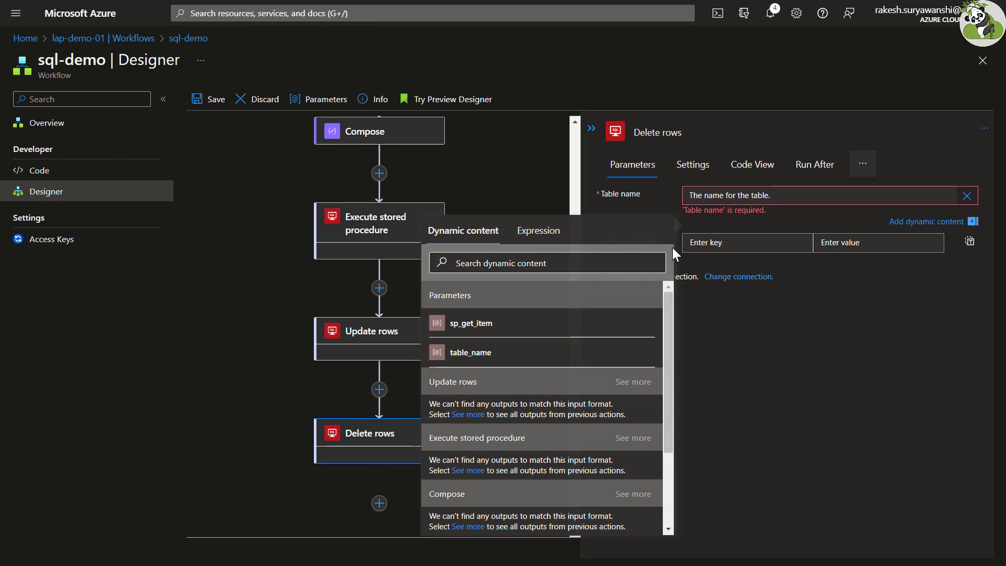
pyautogui.click(503, 352)
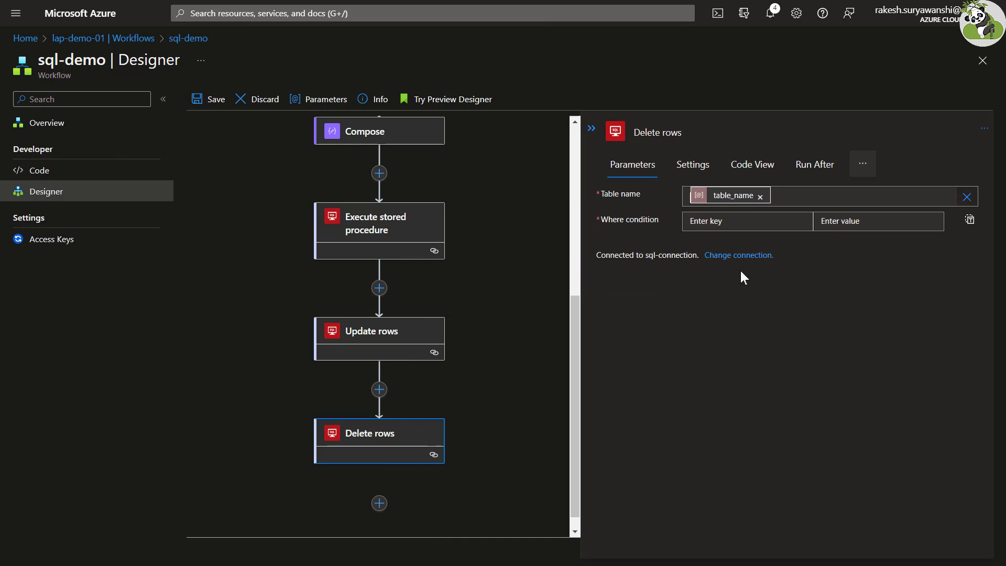
# Set the Where condition of Delete rows to key SKU with value 1222, and save the workflow
pyautogui.click(726, 230)
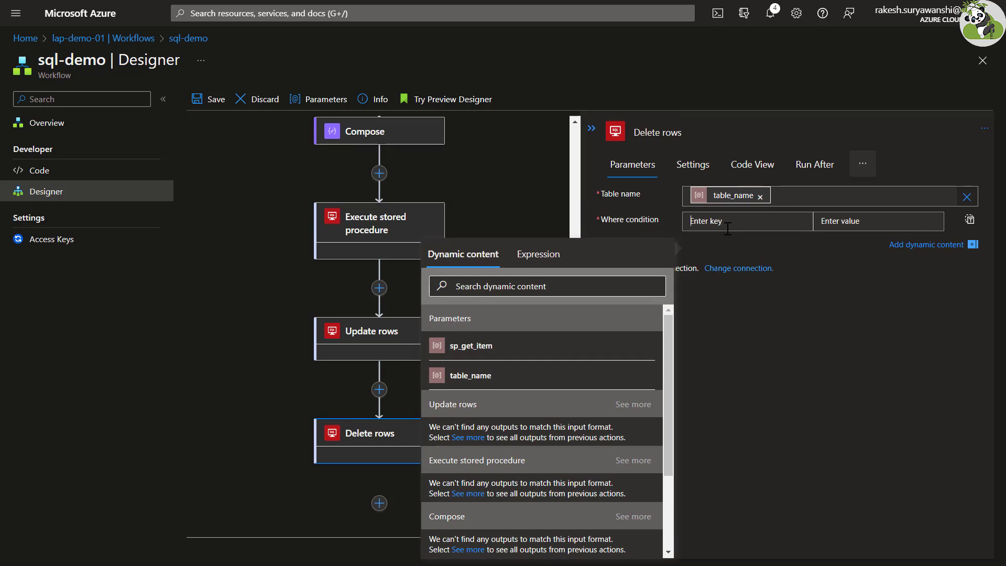
pyautogui.write('SKU')
pyautogui.click(856, 222)
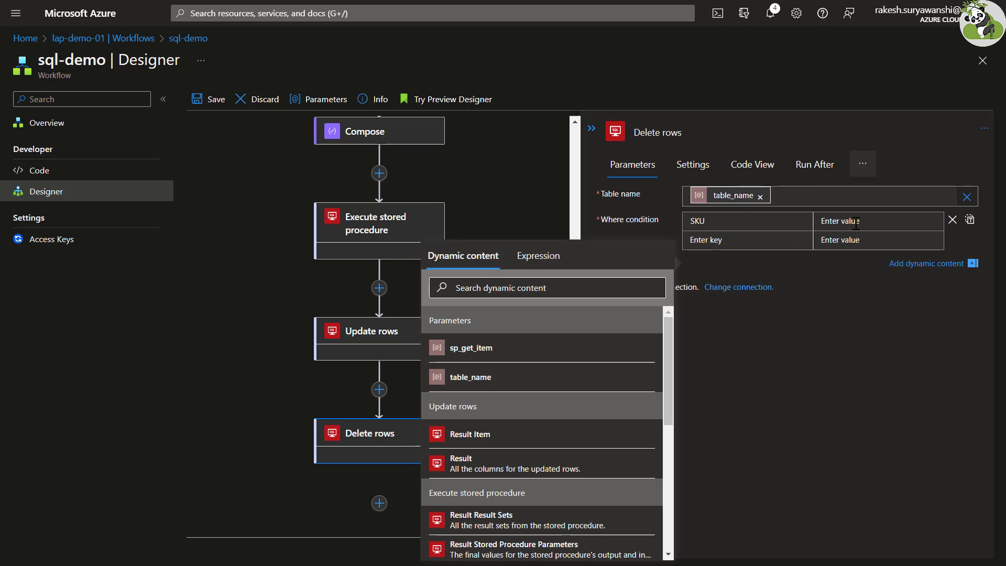
pyautogui.write('1222')
pyautogui.click(808, 351)
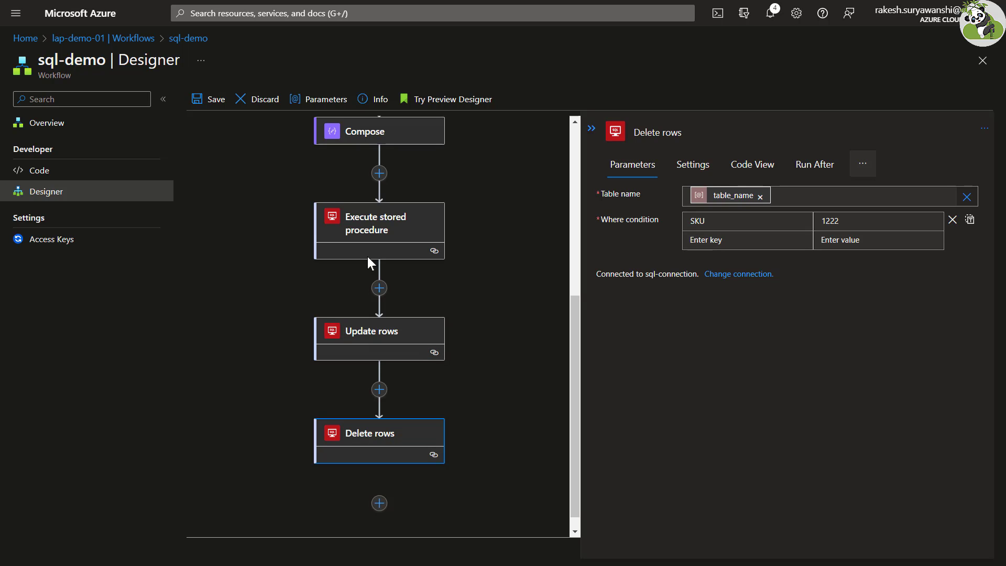
pyautogui.click(212, 100)
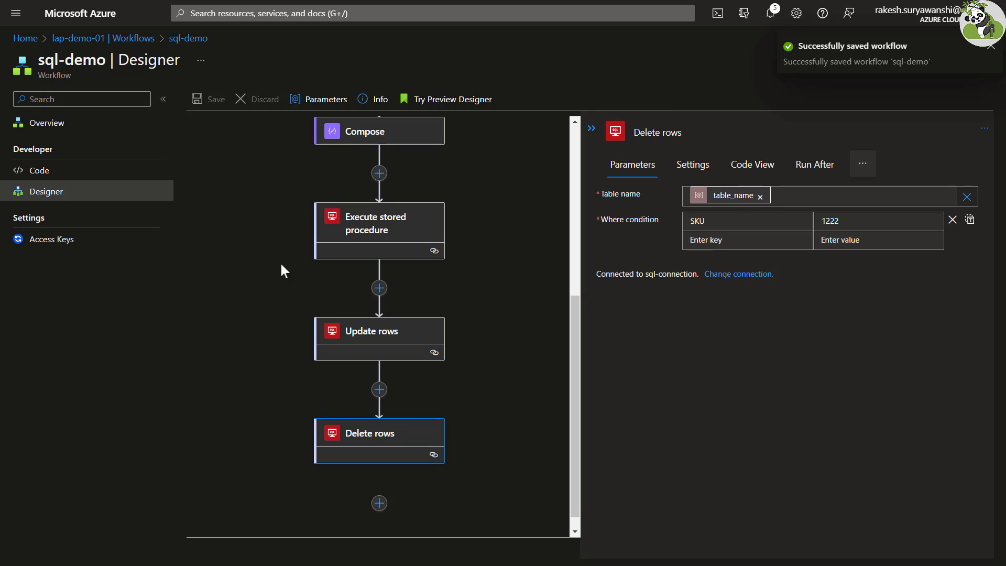
# Run the workflow's trigger twice from its overview and check the latest run's duration in the run history
pyautogui.click(97, 125)
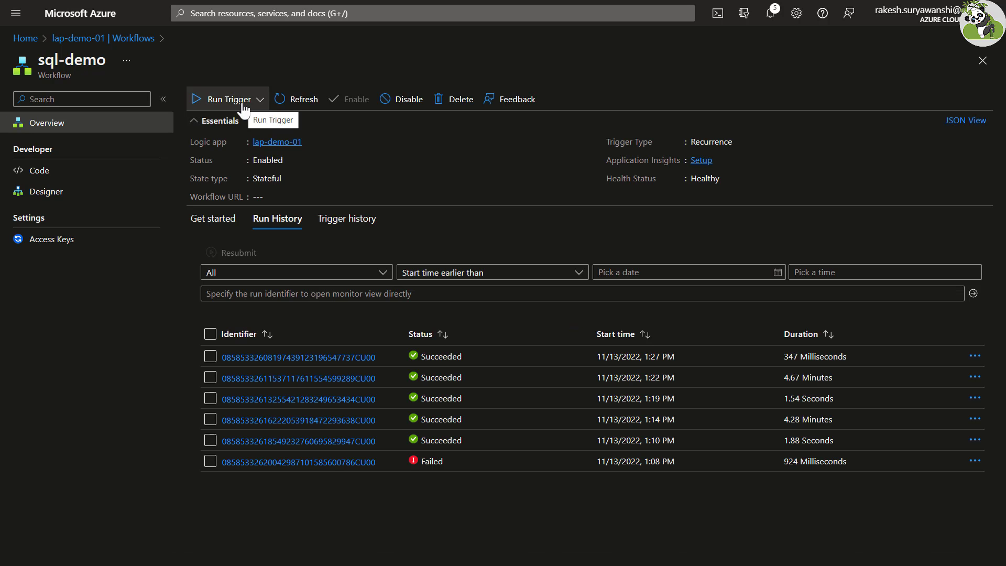
pyautogui.click(242, 105)
pyautogui.click(206, 119)
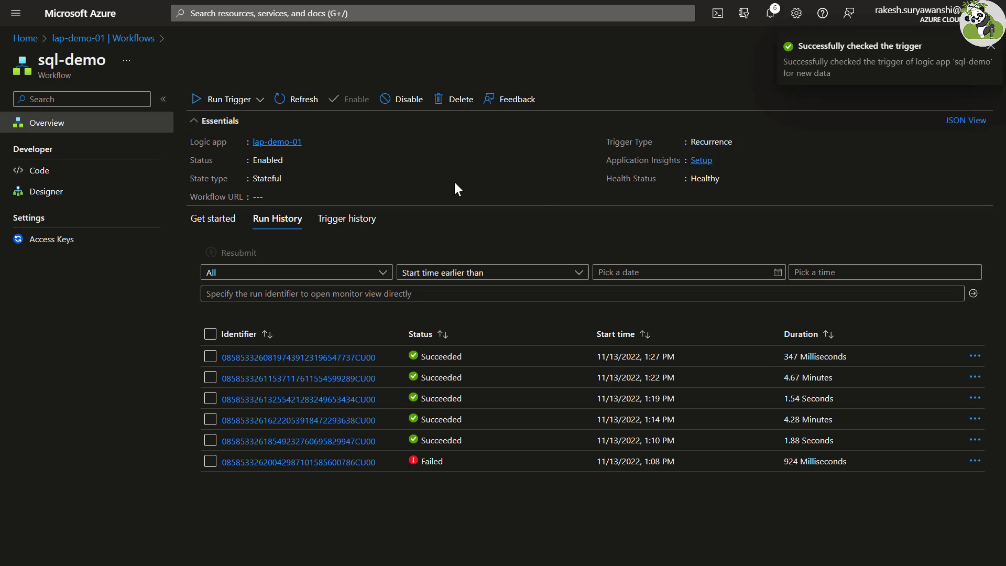
pyautogui.click(211, 101)
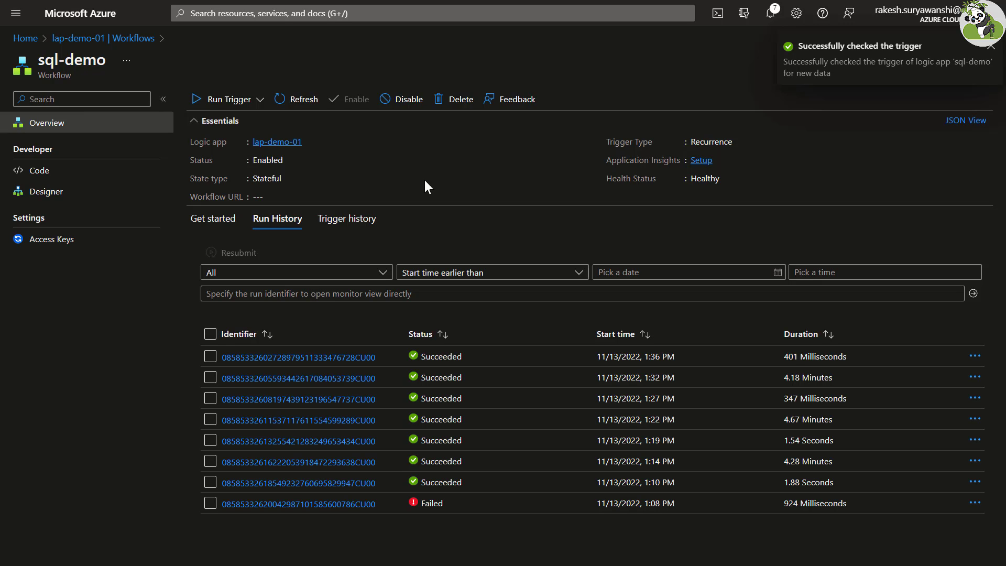
pyautogui.moveTo(782, 357); pyautogui.dragTo(824, 368)
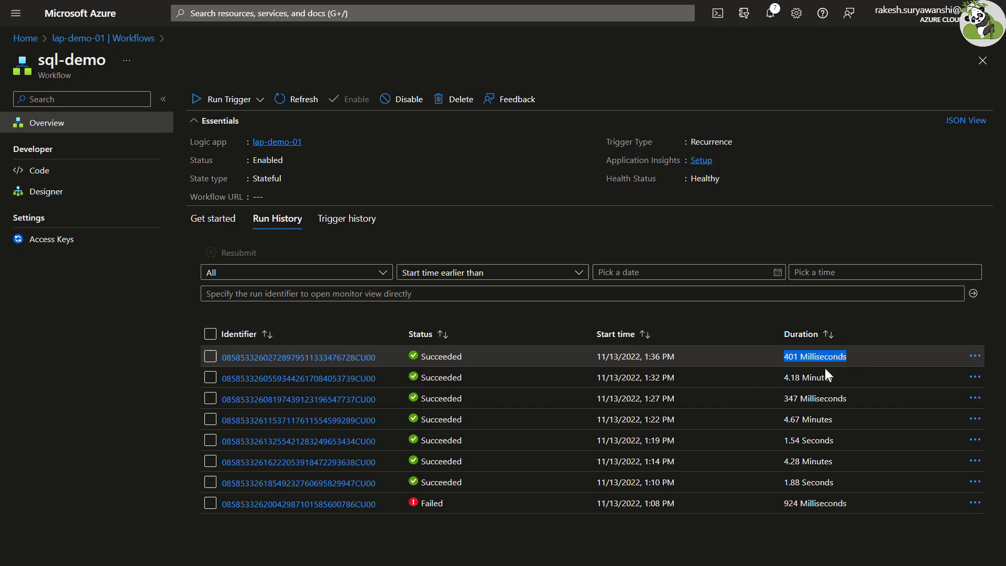
# Open the latest run and examine the inputs and result sets of Execute stored procedure
pyautogui.click(330, 358)
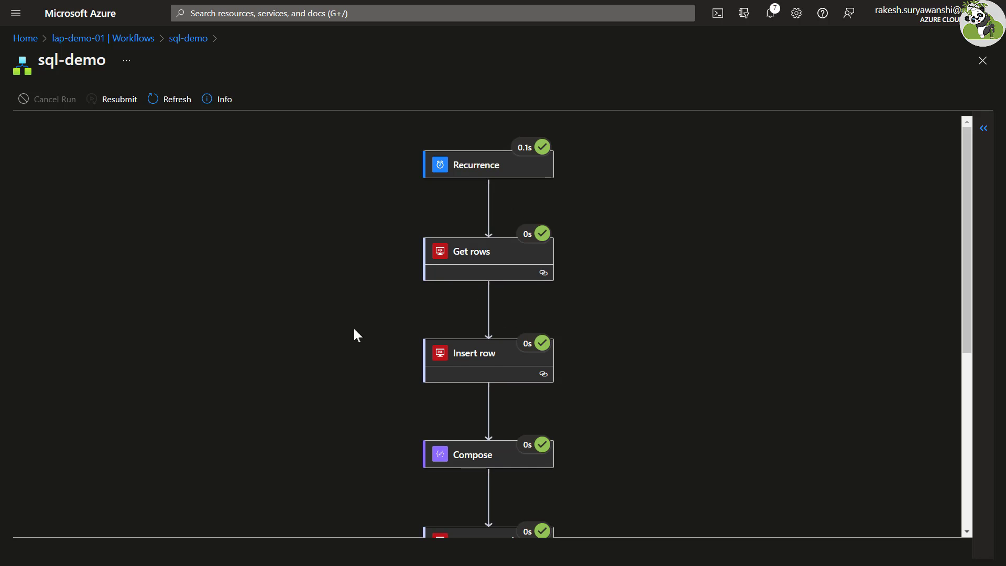
pyautogui.scroll(-3, 346, 322)
pyautogui.scroll(-1, 350, 314)
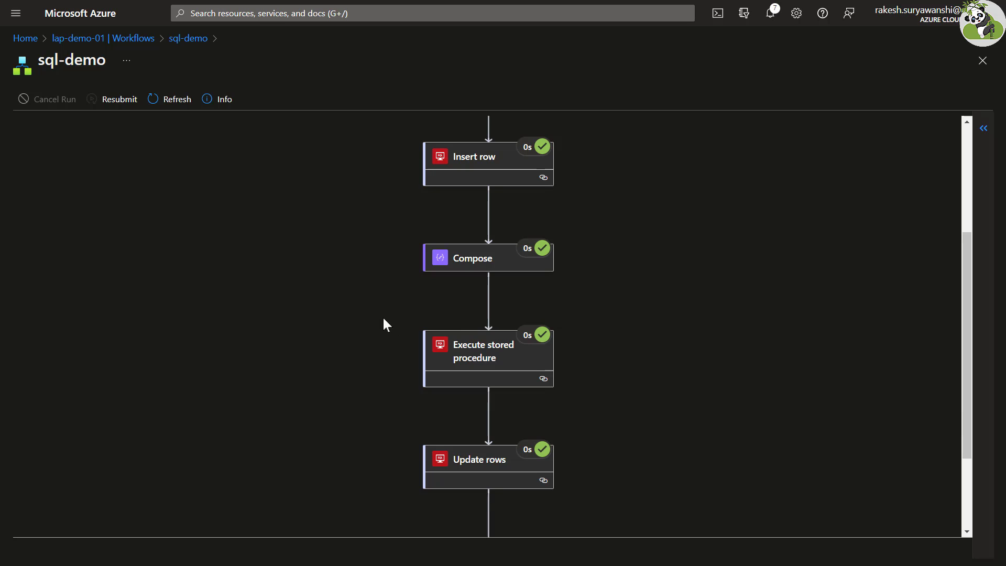
pyautogui.click(507, 364)
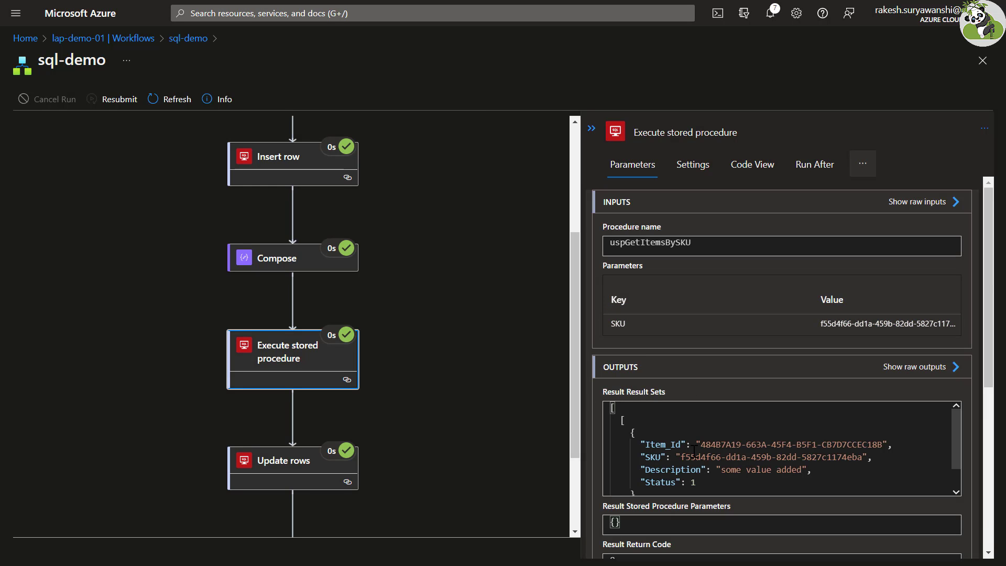
pyautogui.scroll(-1, 683, 452)
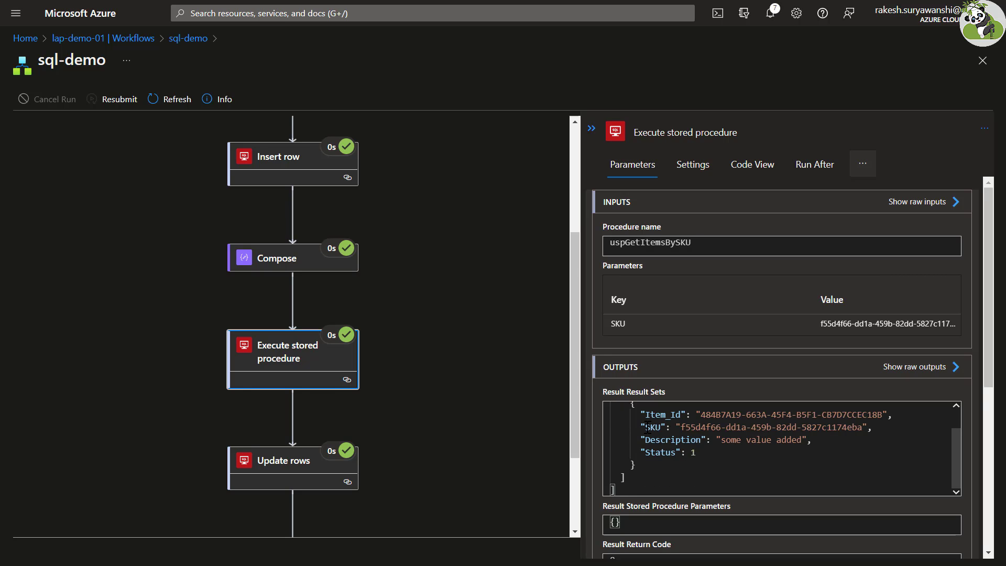
pyautogui.scroll(-2, 476, 361)
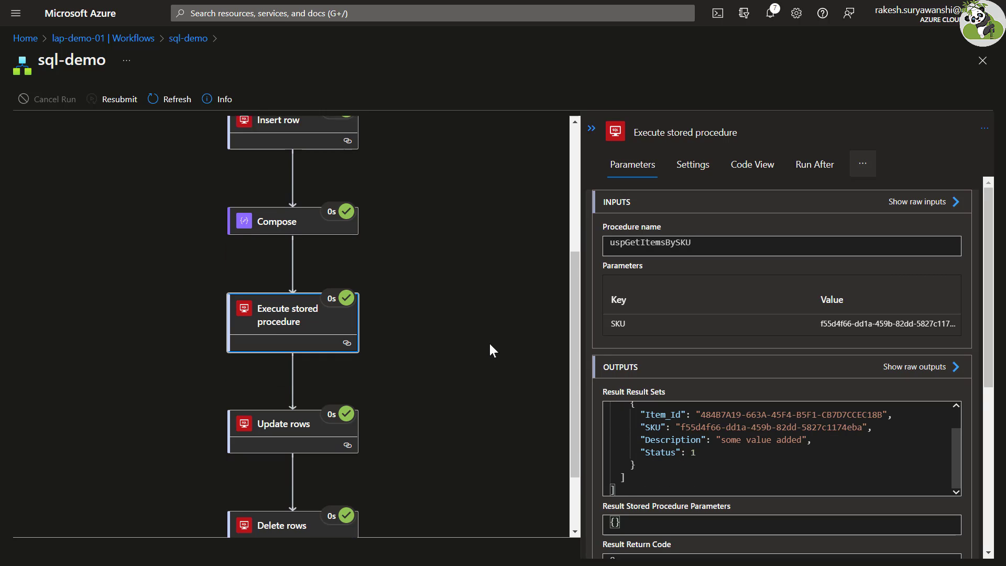
# Examine the run details of Update rows, comparing its SKU Where condition and Description set column with the returned result
pyautogui.click(322, 411)
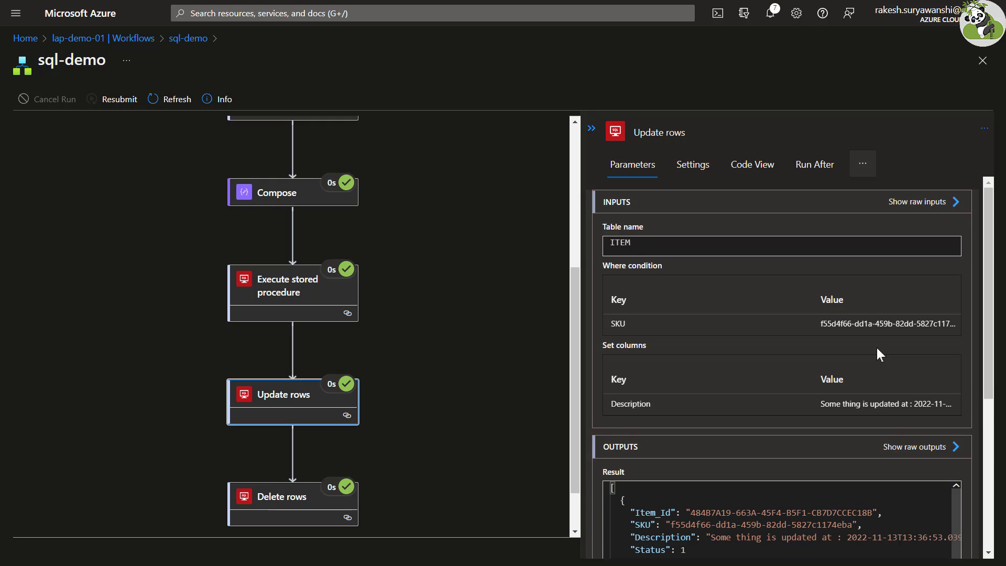
pyautogui.scroll(-3, 875, 350)
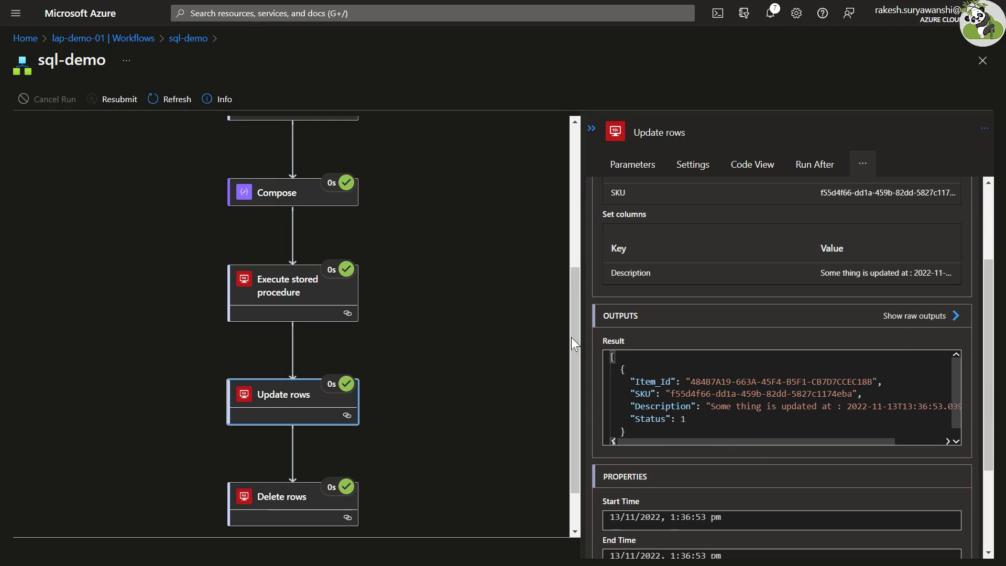
pyautogui.scroll(1, 762, 394)
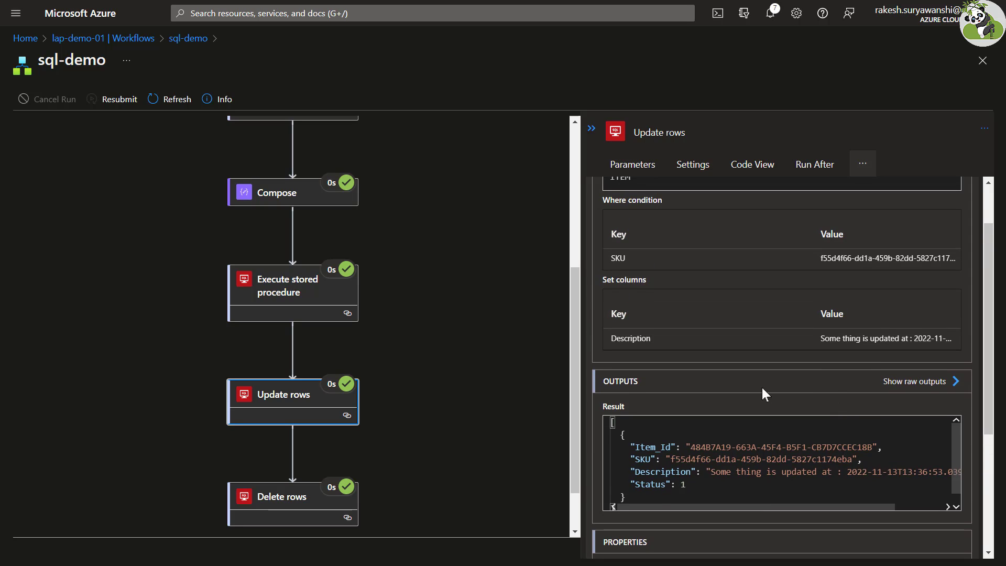
pyautogui.scroll(1, 810, 380)
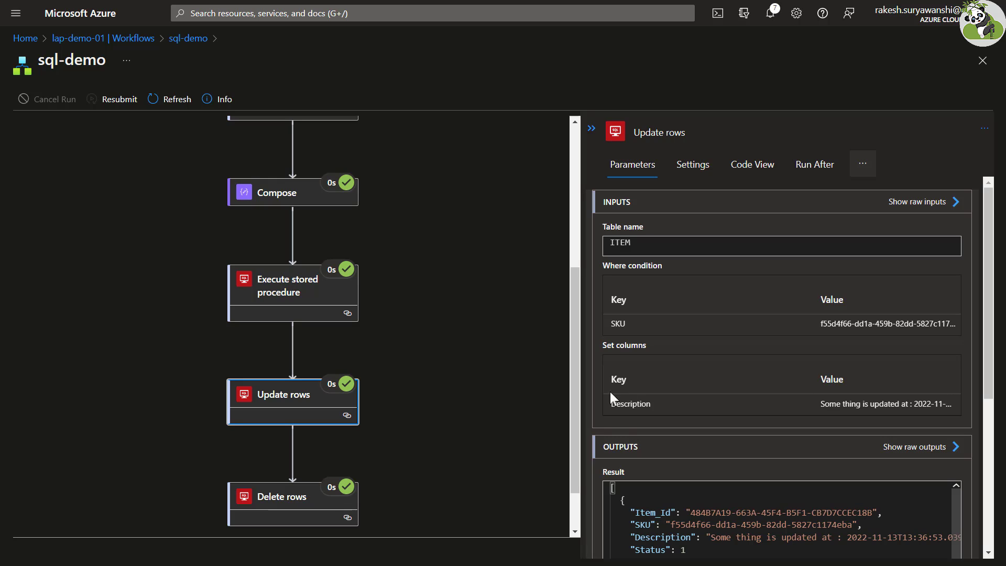
pyautogui.moveTo(608, 321); pyautogui.dragTo(656, 322)
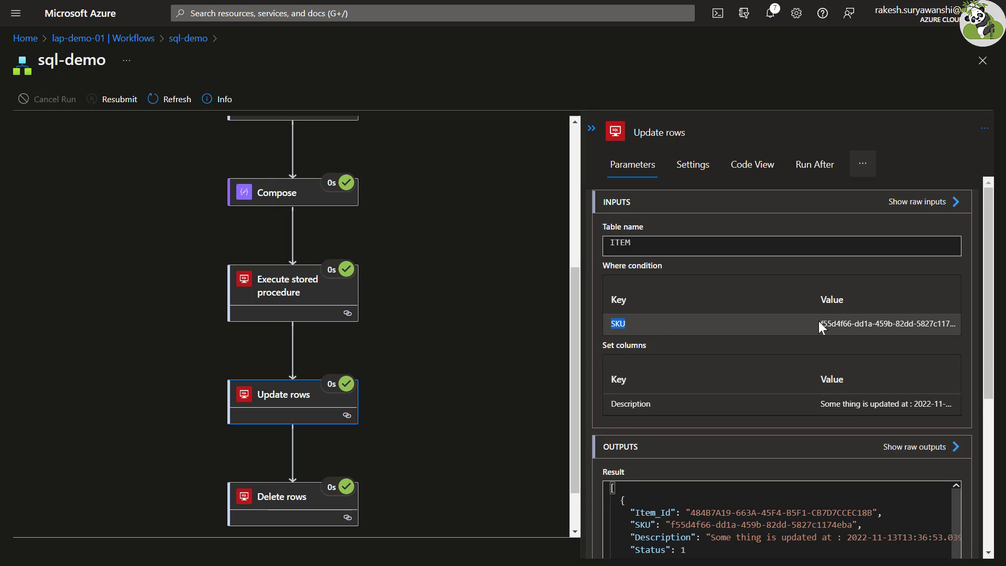
pyautogui.moveTo(819, 321); pyautogui.dragTo(963, 322)
pyautogui.moveTo(603, 321); pyautogui.dragTo(831, 321)
pyautogui.moveTo(910, 314); pyautogui.dragTo(964, 322)
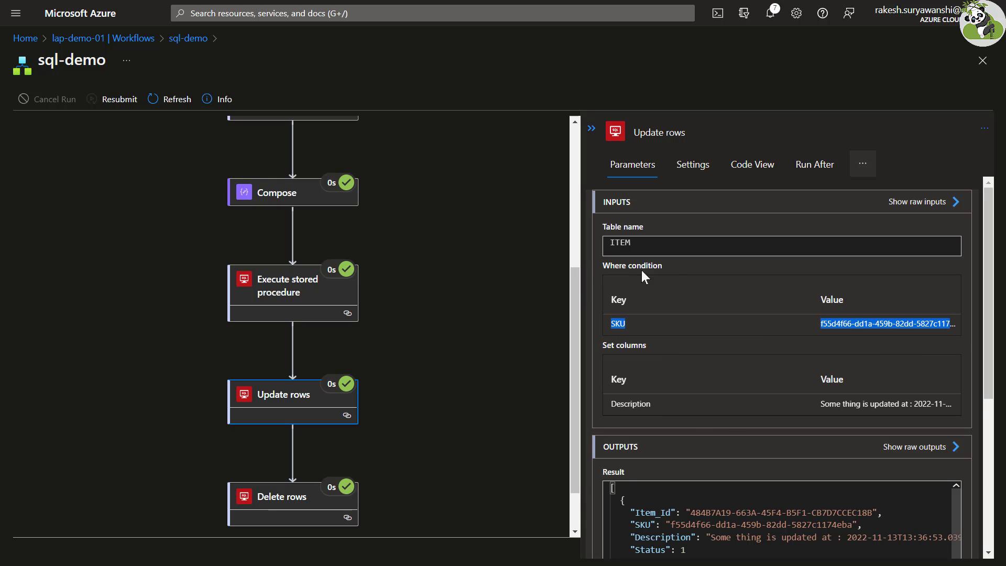
pyautogui.moveTo(612, 405); pyautogui.dragTo(920, 405)
pyautogui.scroll(-1, 958, 365)
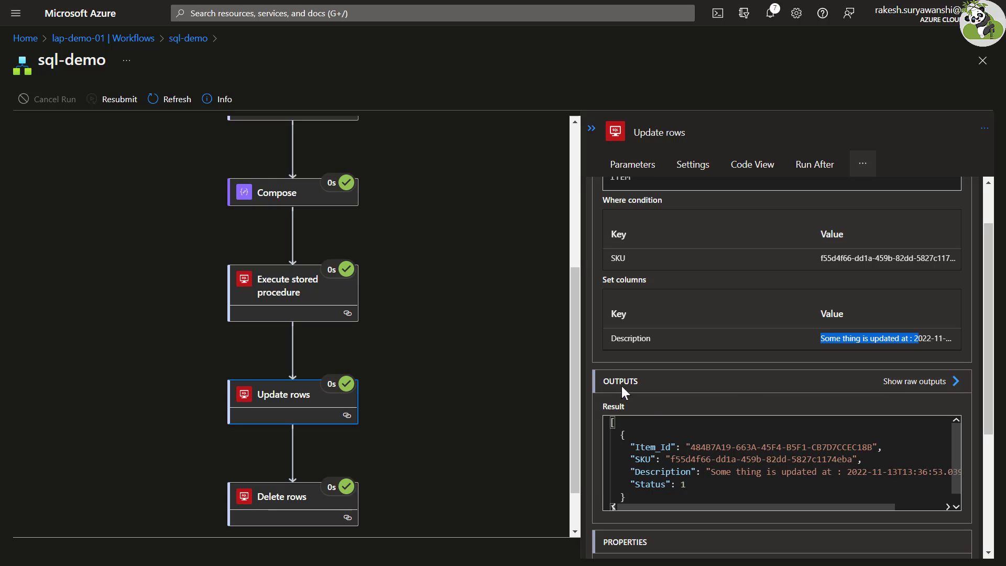
pyautogui.moveTo(616, 431); pyautogui.dragTo(643, 495)
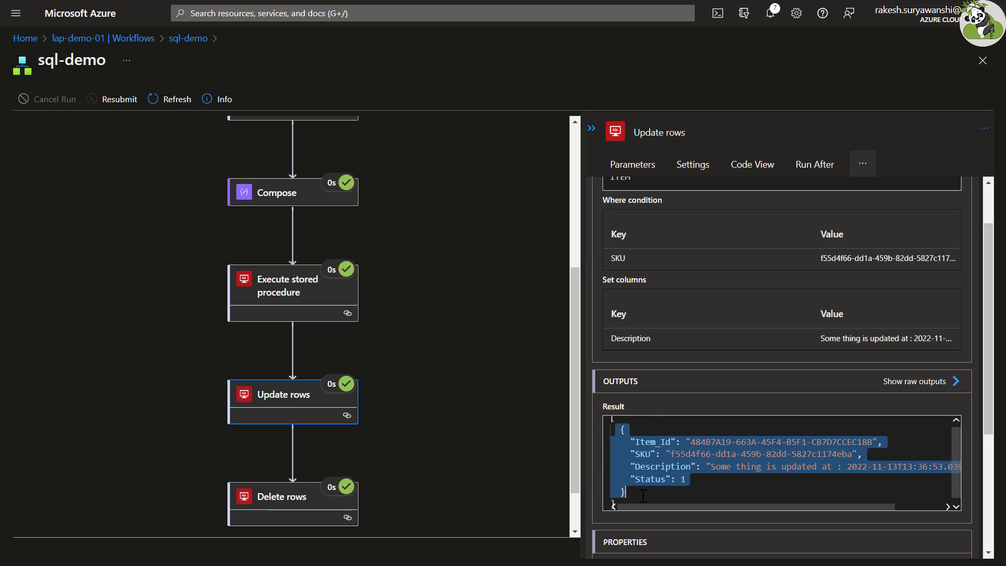
# Examine the run details of Delete rows, checking its Where condition against the returned result
pyautogui.scroll(-1, 468, 401)
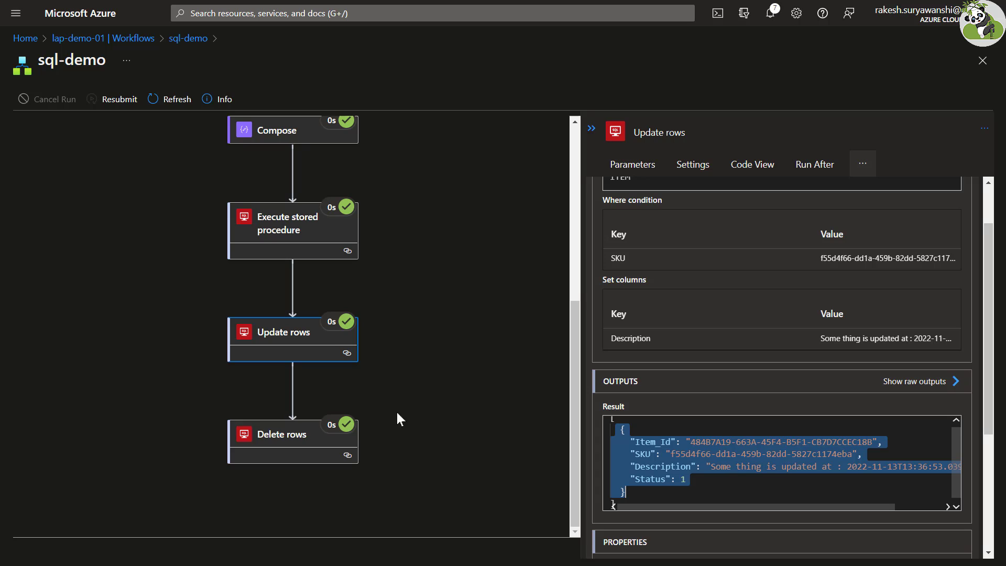
pyautogui.click(289, 454)
pyautogui.scroll(1, 761, 383)
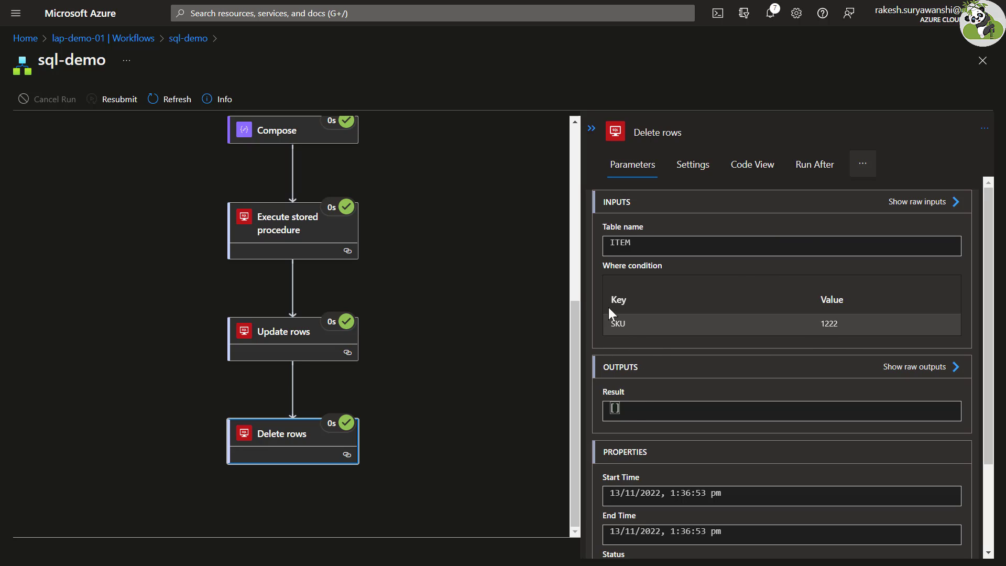
pyautogui.moveTo(602, 265); pyautogui.dragTo(653, 261)
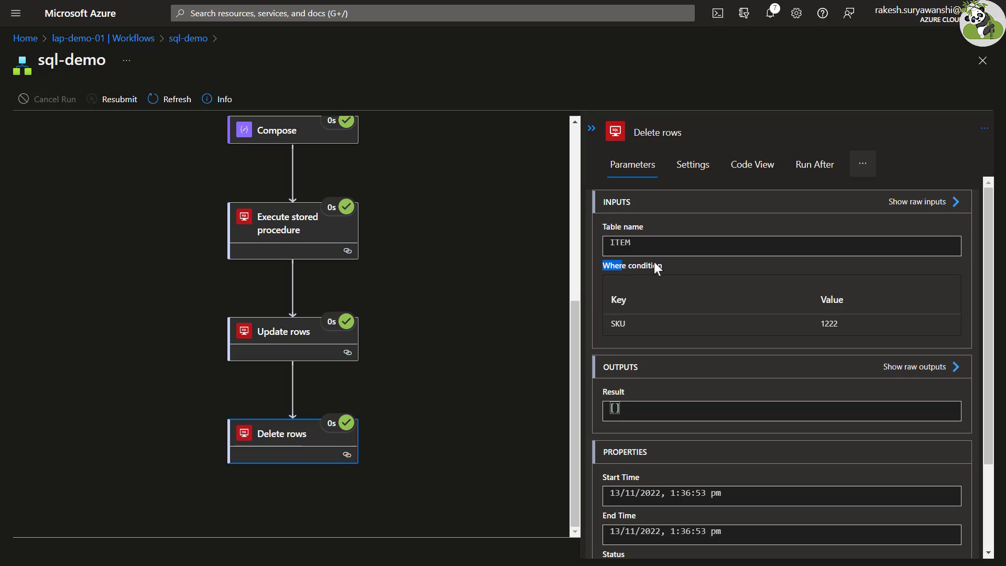
pyautogui.doubleClick(617, 323)
pyautogui.doubleClick(830, 323)
pyautogui.moveTo(635, 410); pyautogui.dragTo(558, 411)
pyautogui.doubleClick(829, 323)
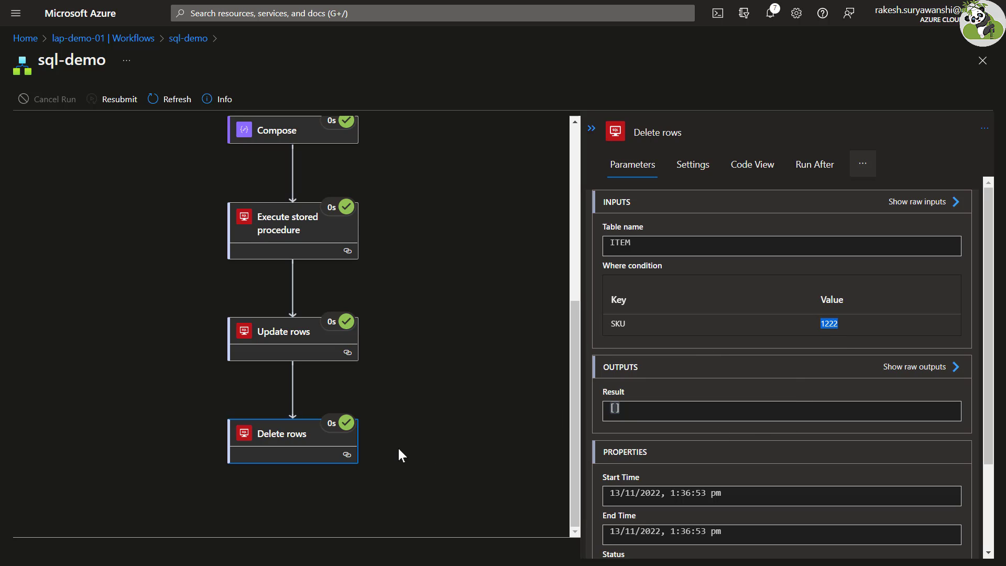
pyautogui.scroll(4, 377, 404)
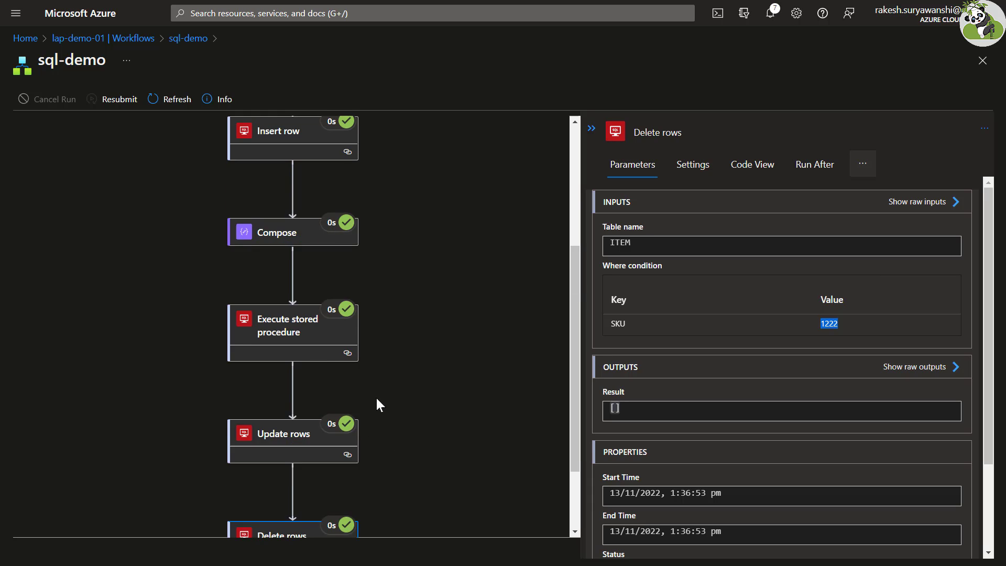
pyautogui.scroll(3, 411, 395)
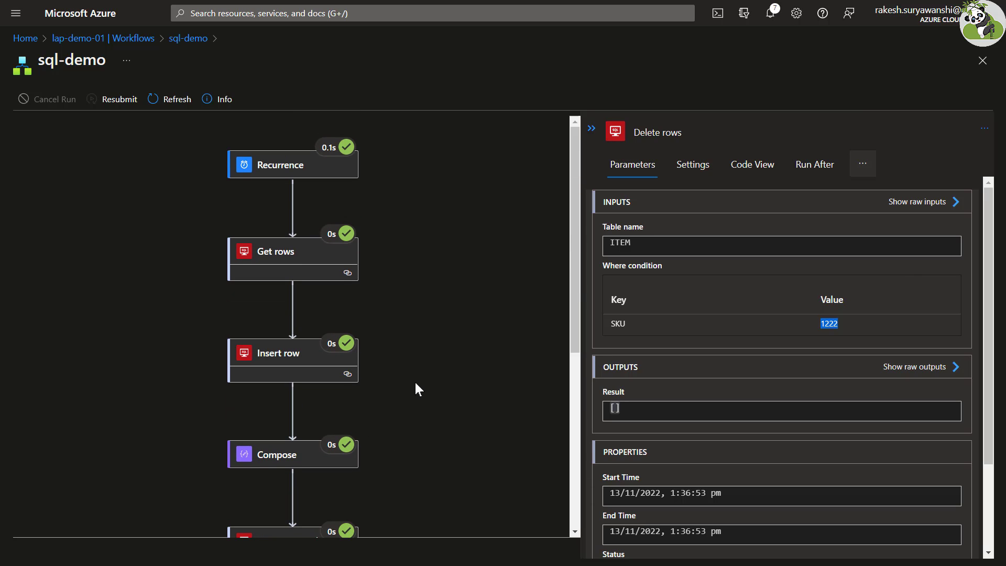
pyautogui.scroll(-2, 432, 408)
pyautogui.scroll(-3, 435, 435)
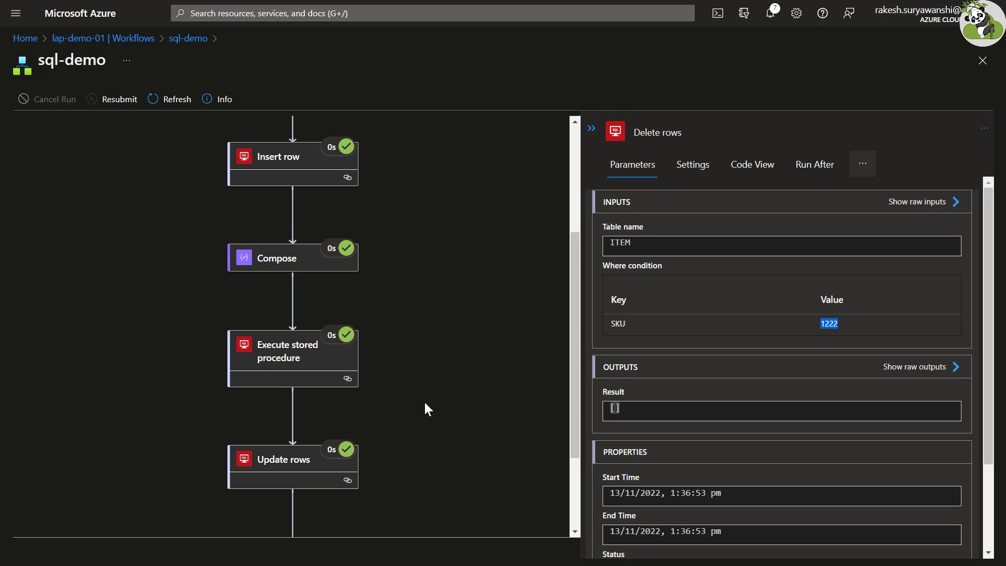
pyautogui.scroll(5, 425, 408)
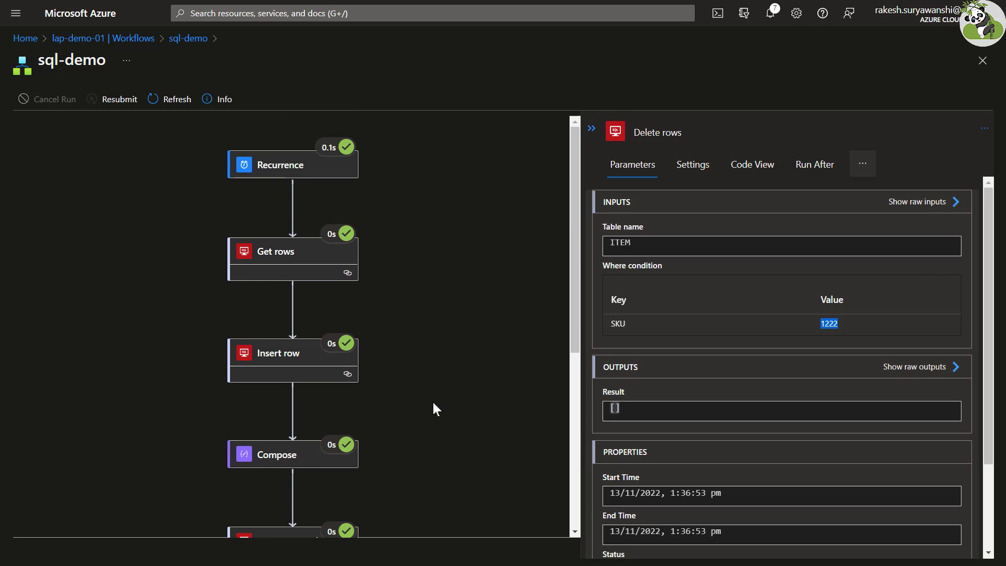